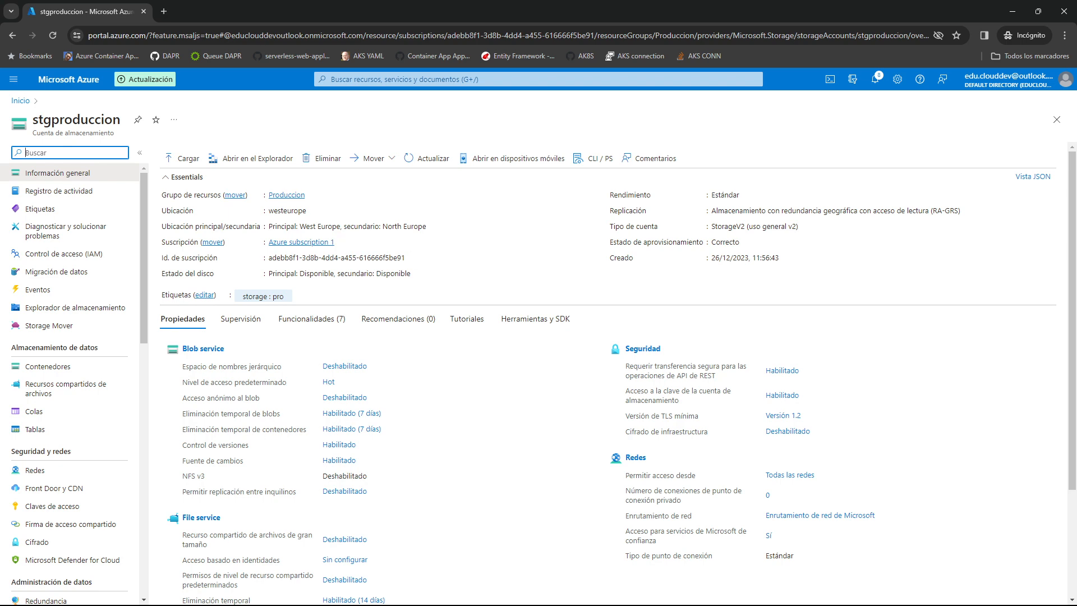
# View the role assignments in the stgproduccion storage account's access control (IAM), and return to its access check page.
pyautogui.click(63, 253)
pyautogui.click(280, 182)
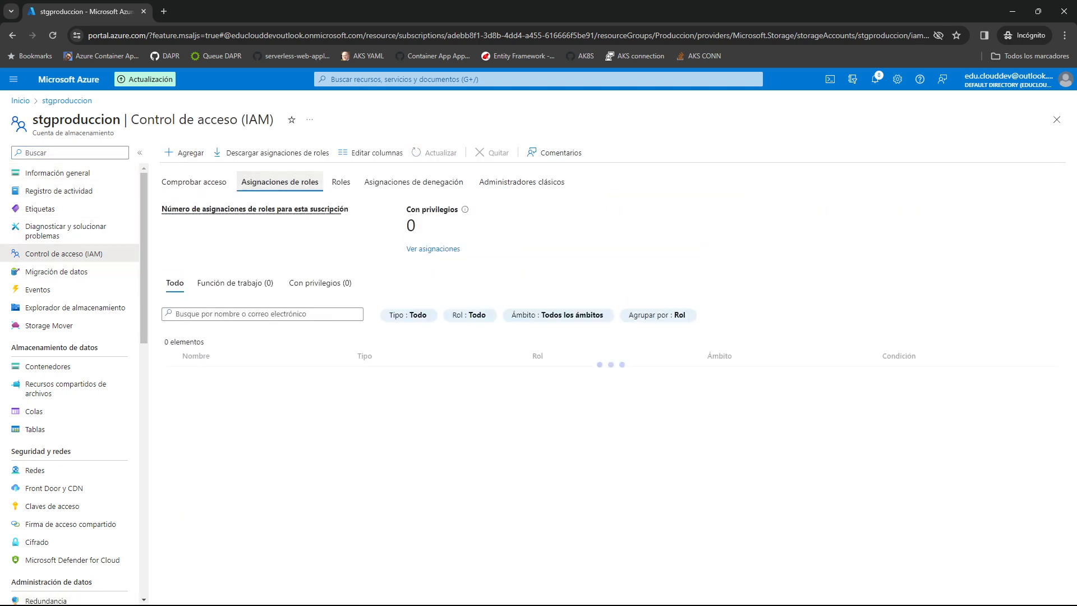
pyautogui.click(194, 182)
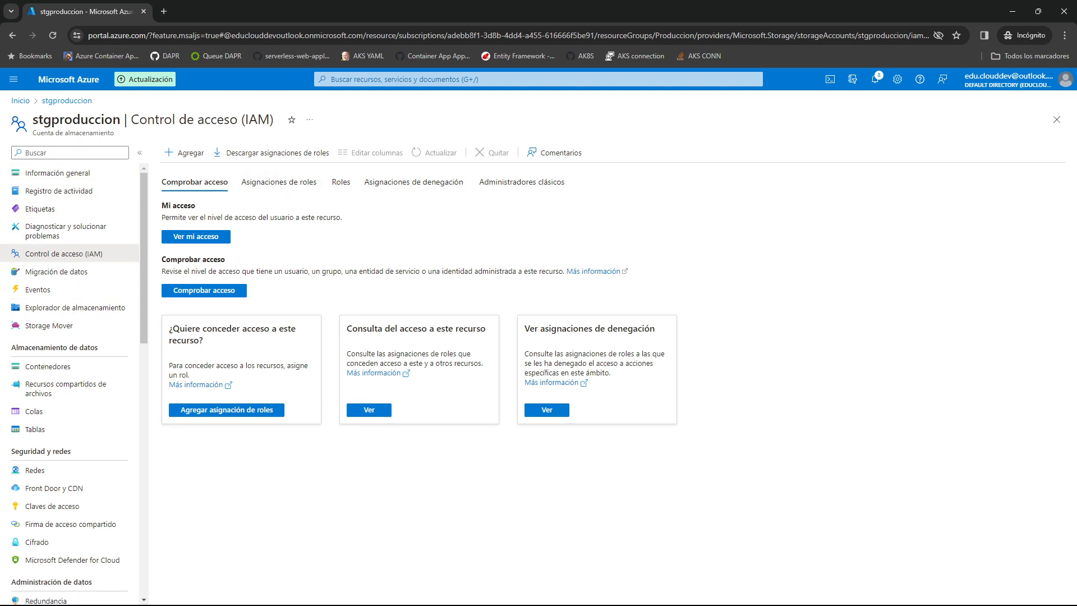
# Open contenedor1 in the storage account and review the role assignments in its access control (IAM).
pyautogui.click(48, 366)
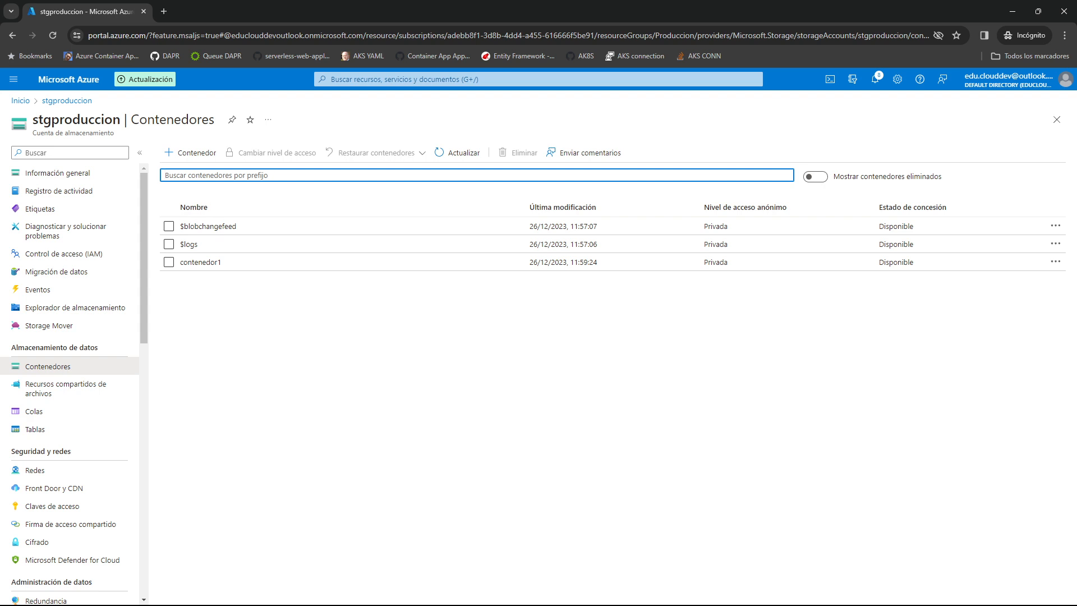
pyautogui.click(1056, 261)
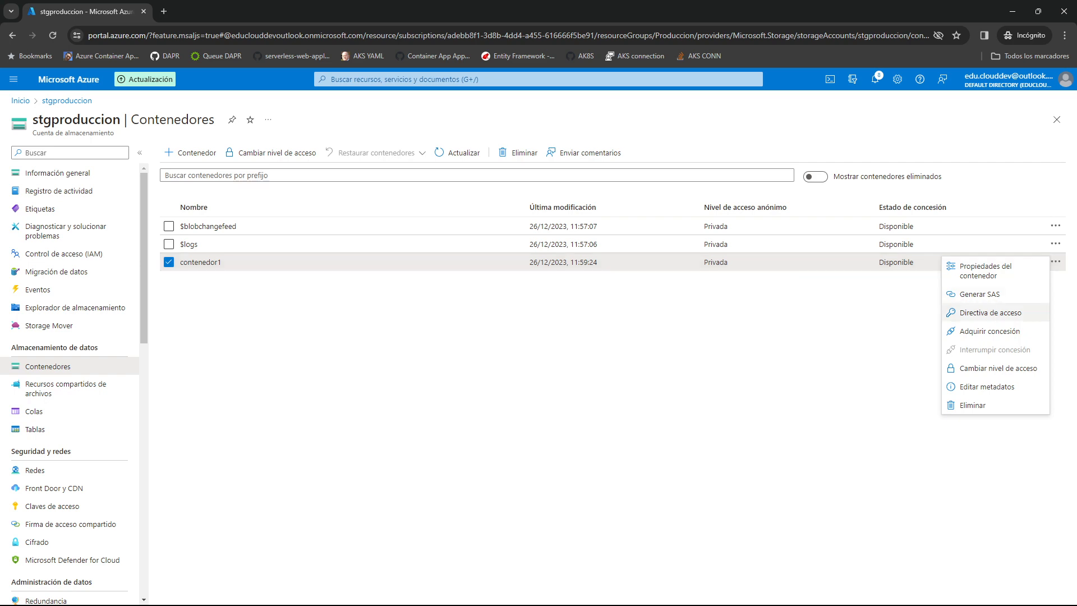
pyautogui.click(201, 262)
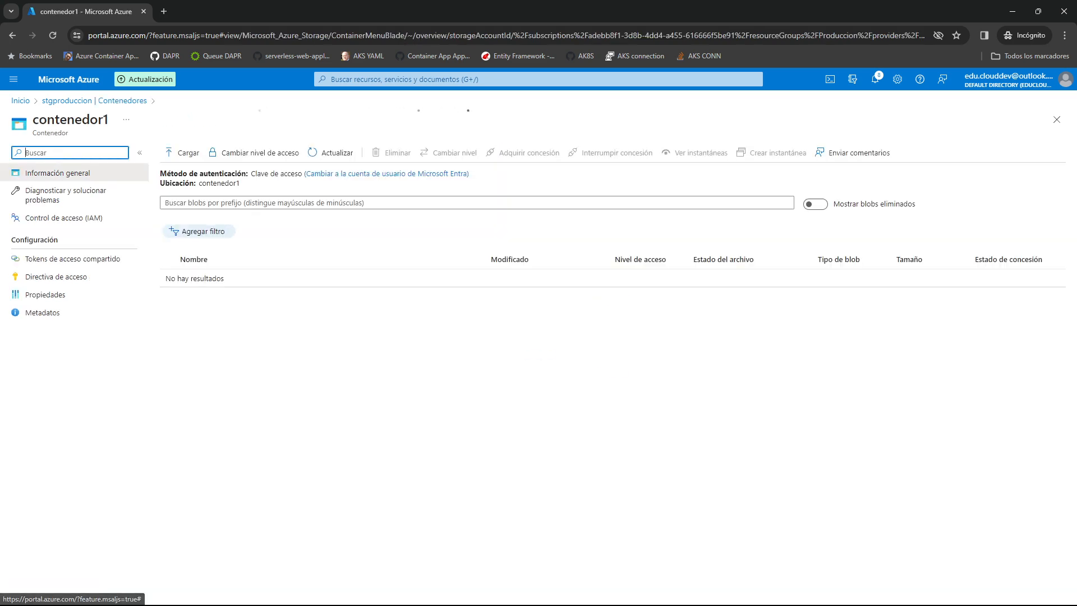
pyautogui.click(64, 217)
pyautogui.click(280, 181)
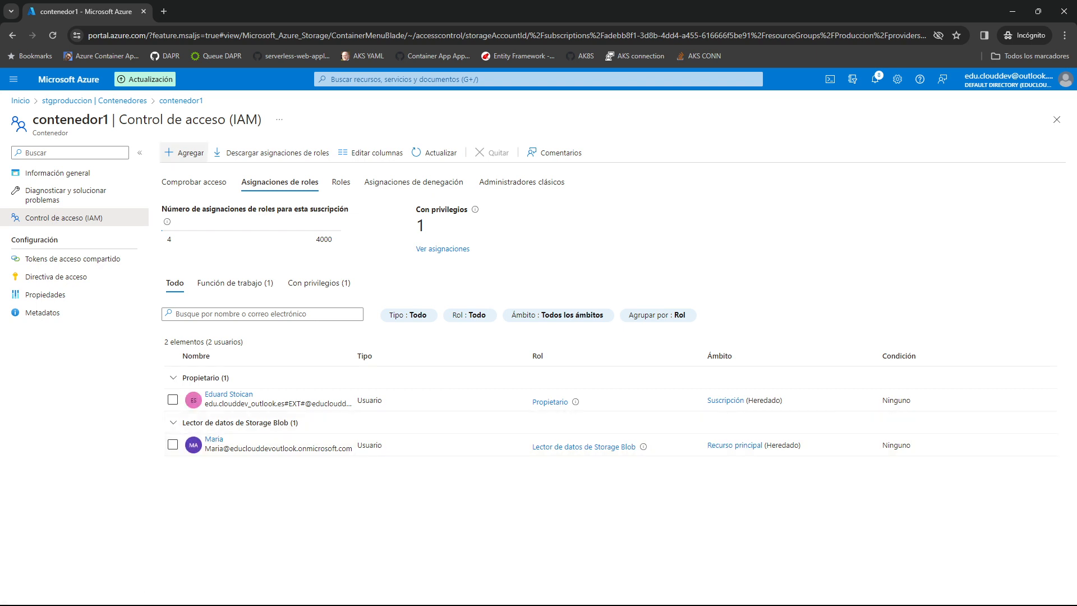
# Create a new container named contenedor2 in the stgproduccion storage account.
pyautogui.click(95, 100)
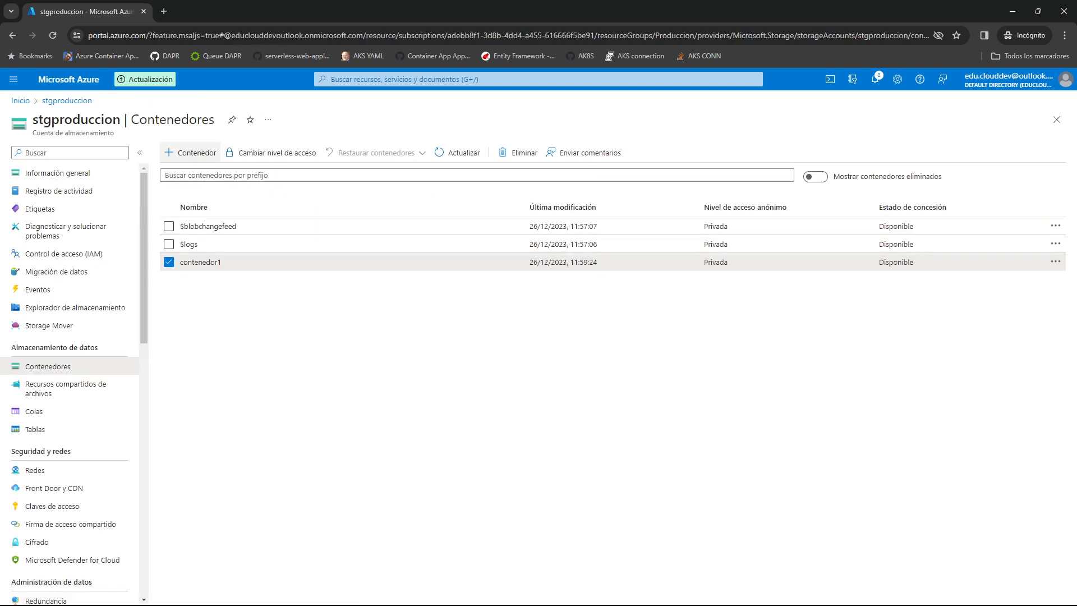
pyautogui.click(191, 153)
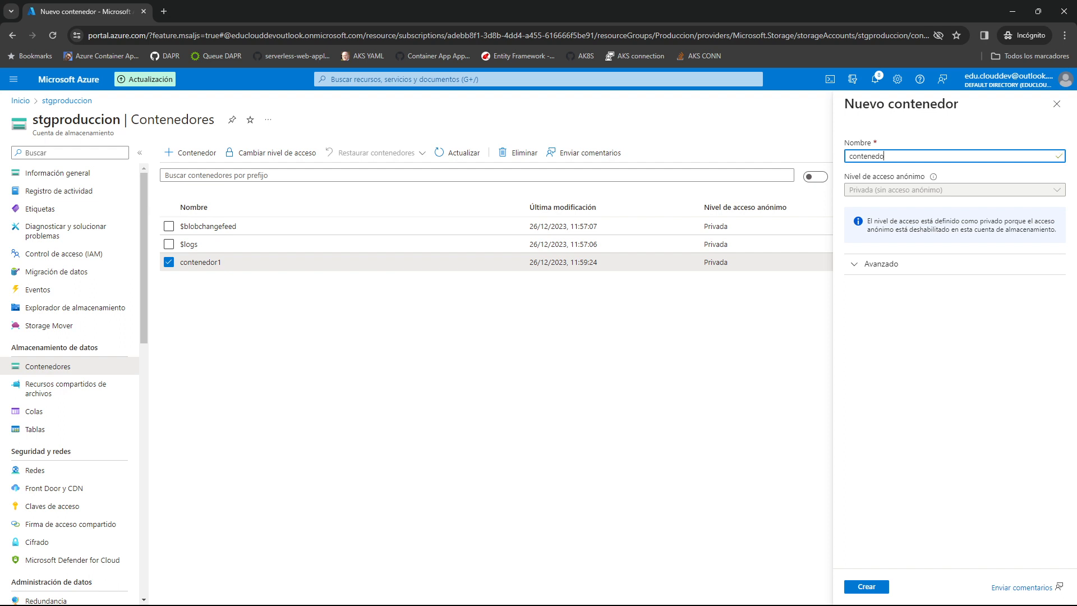
pyautogui.press('Return')
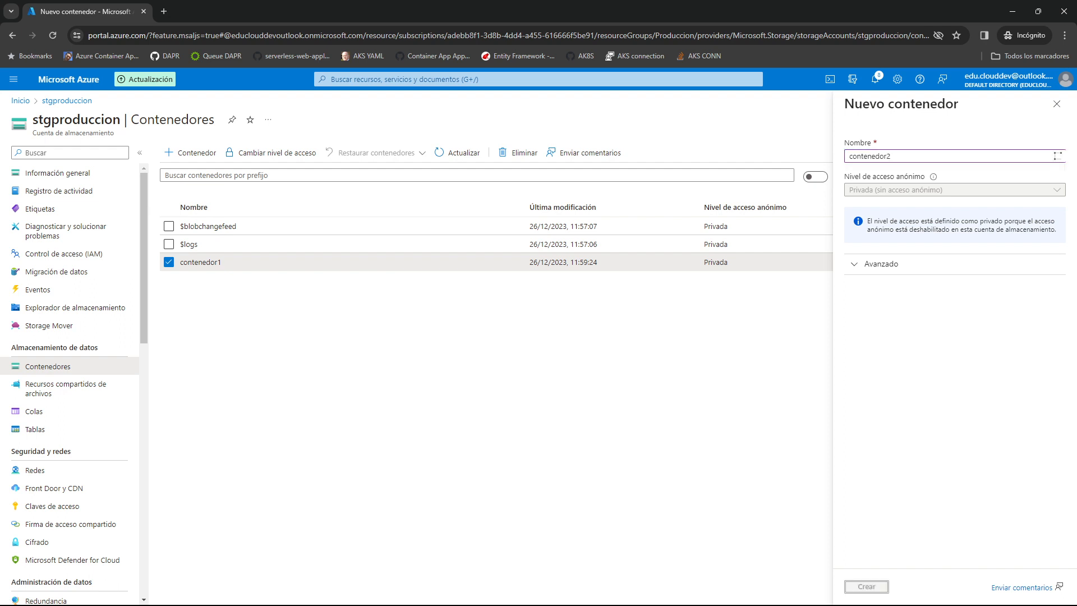
# Open contenedor2 and review the role assignments in its access control (IAM).
pyautogui.click(200, 280)
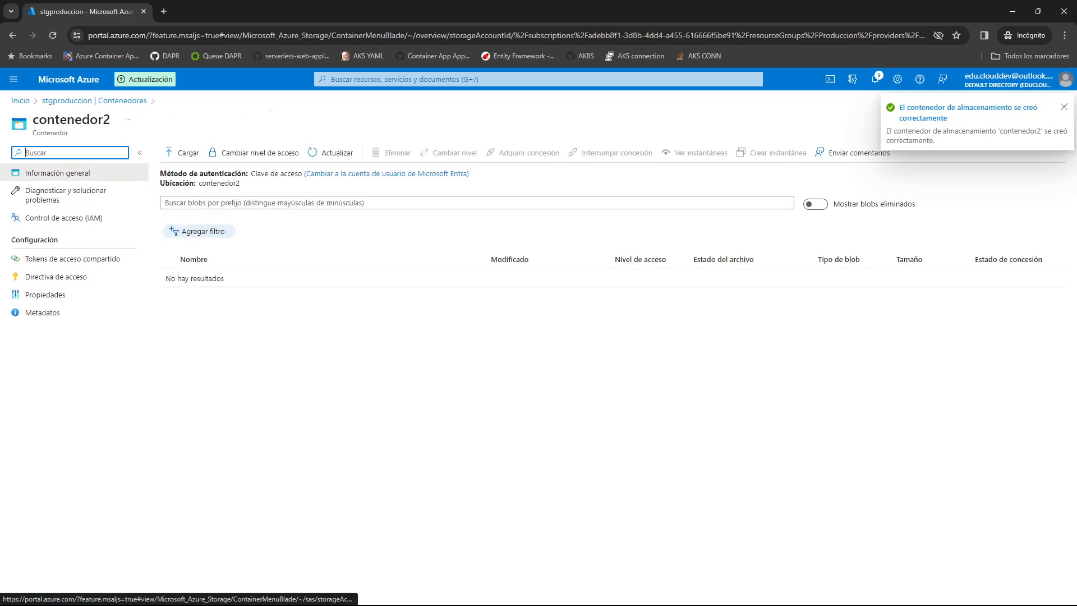
pyautogui.click(64, 218)
pyautogui.click(279, 182)
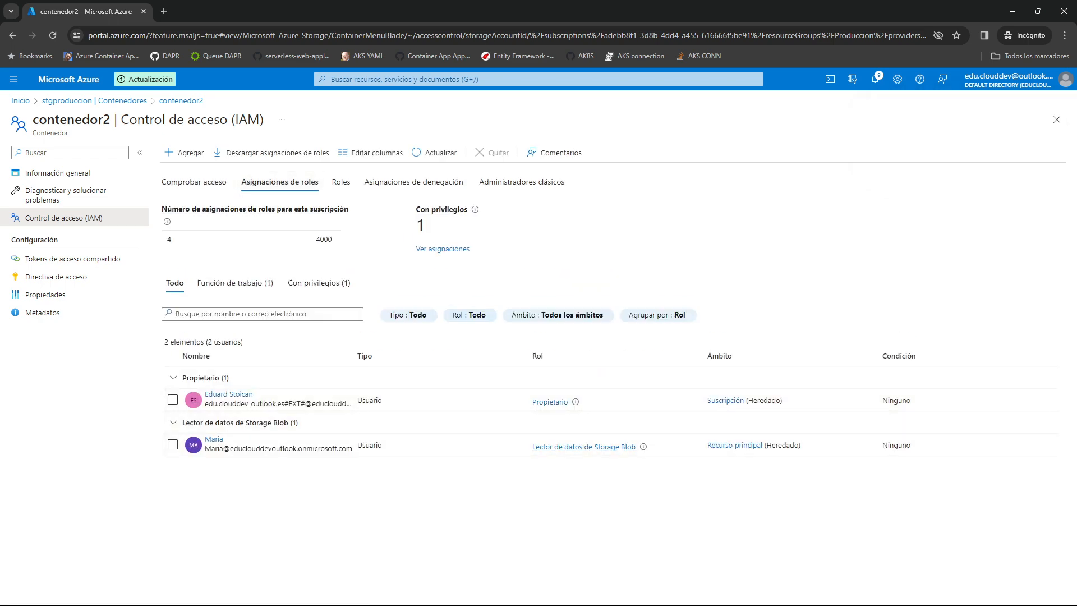
# Try to remove the user's Lector de datos de Storage Blob role assignment from the stgproduccion storage account.
pyautogui.click(94, 101)
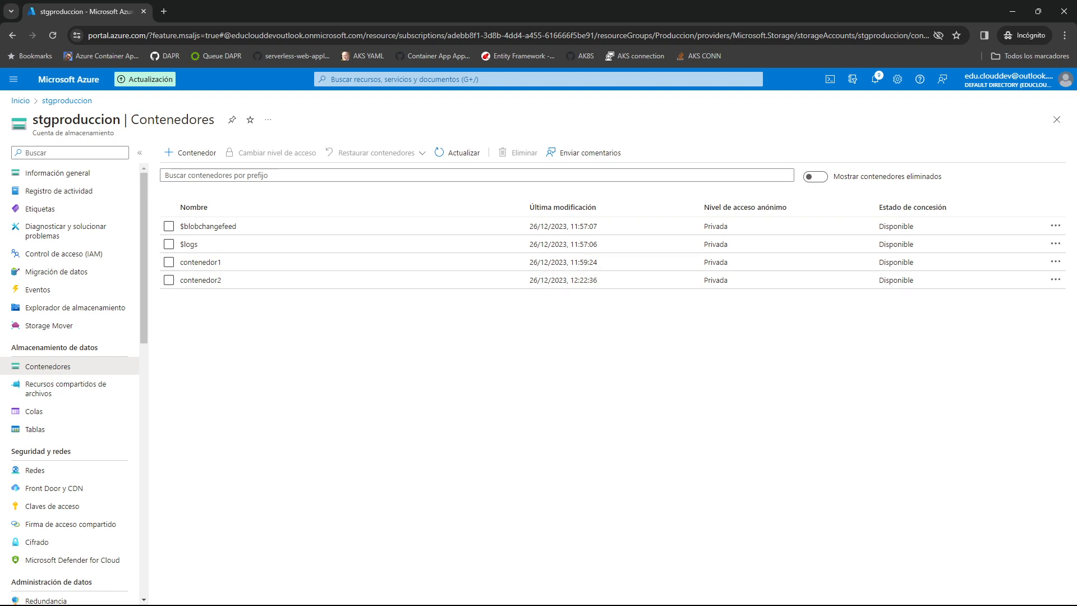
pyautogui.click(64, 254)
pyautogui.click(279, 182)
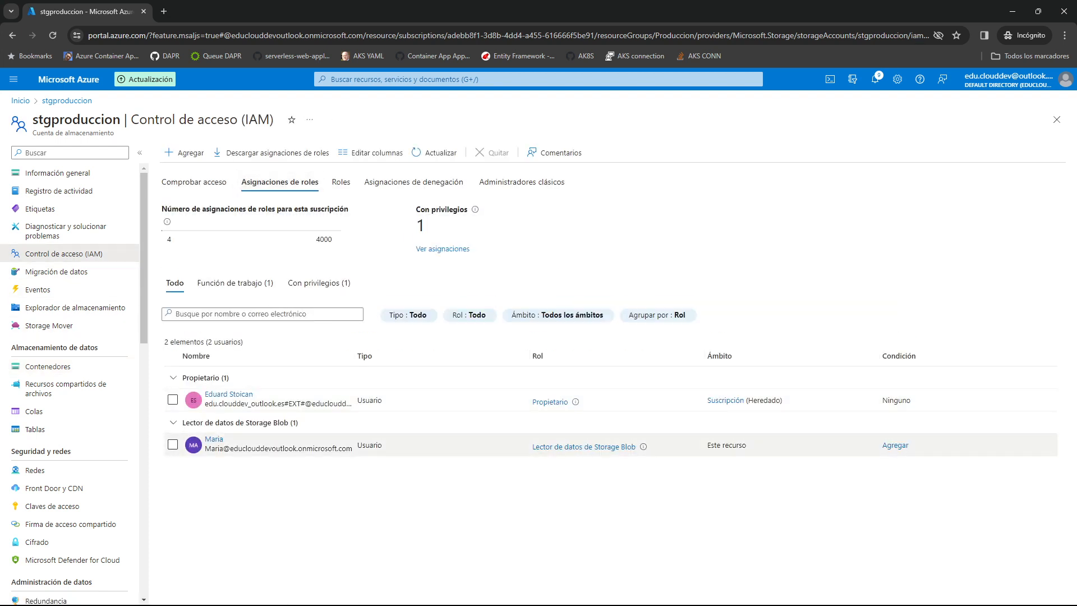
pyautogui.click(173, 444)
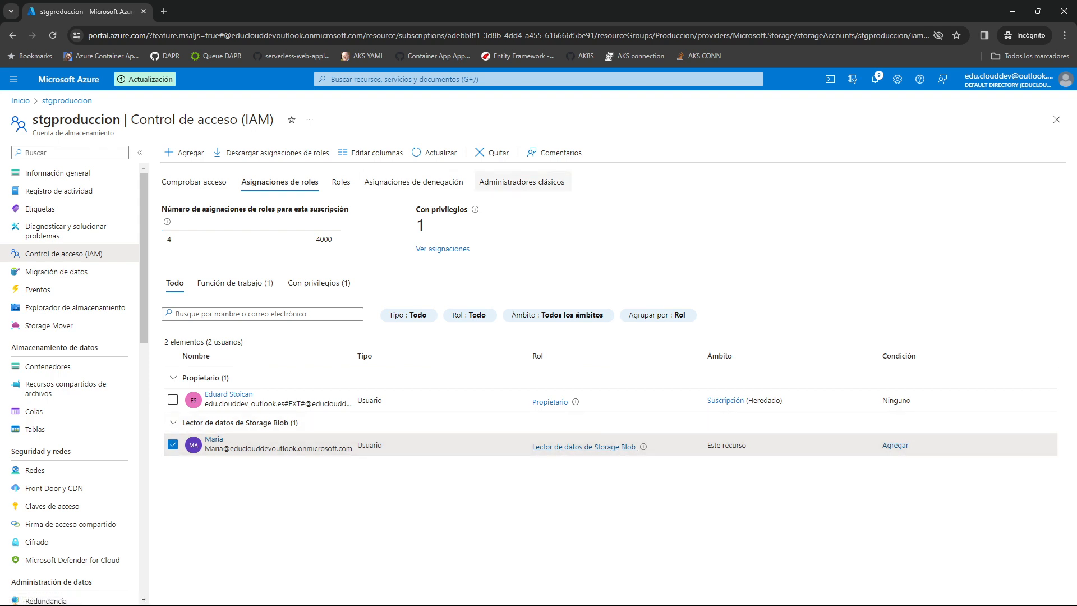
pyautogui.click(492, 153)
pyautogui.press('Return')
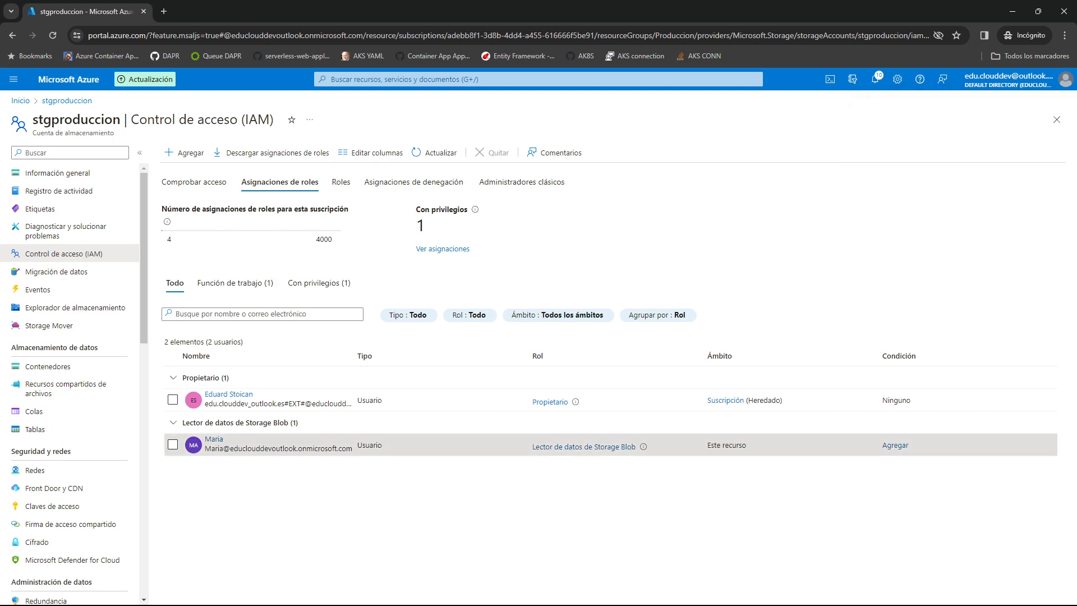
pyautogui.click(172, 444)
pyautogui.click(435, 153)
pyautogui.click(173, 444)
pyautogui.click(492, 153)
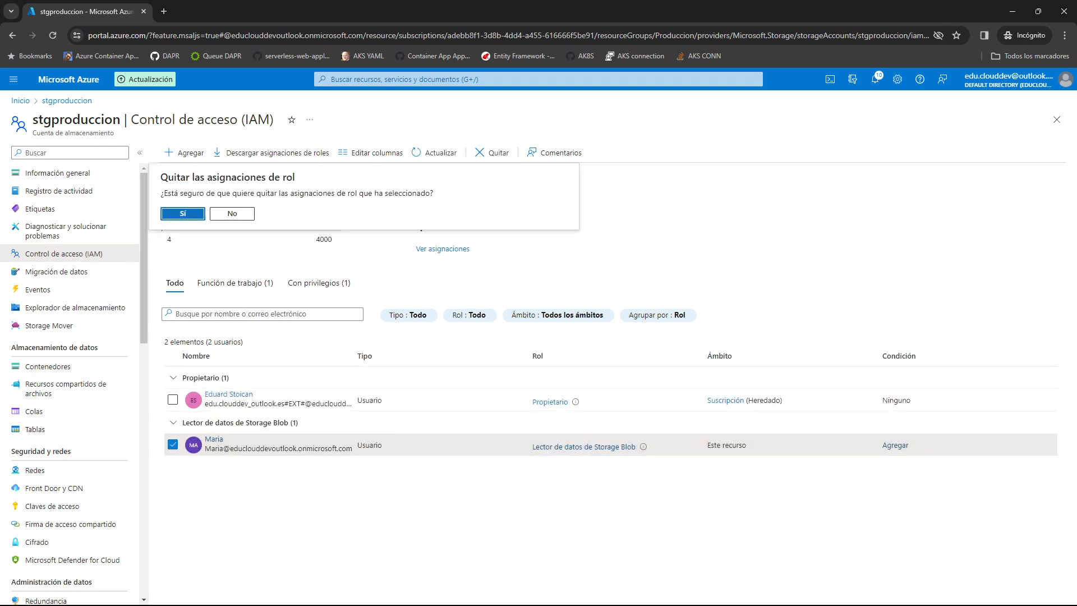
pyautogui.press('Return')
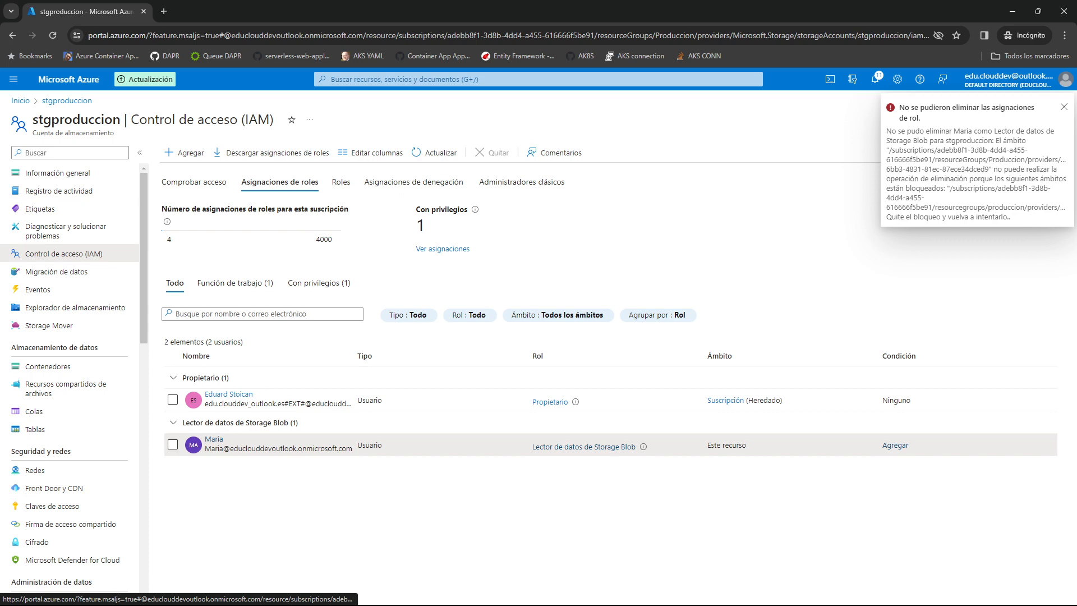
# Delete the AzureBackupProtectionLock lock on stgproduccion from the Produccion resource group's locks.
pyautogui.click(58, 173)
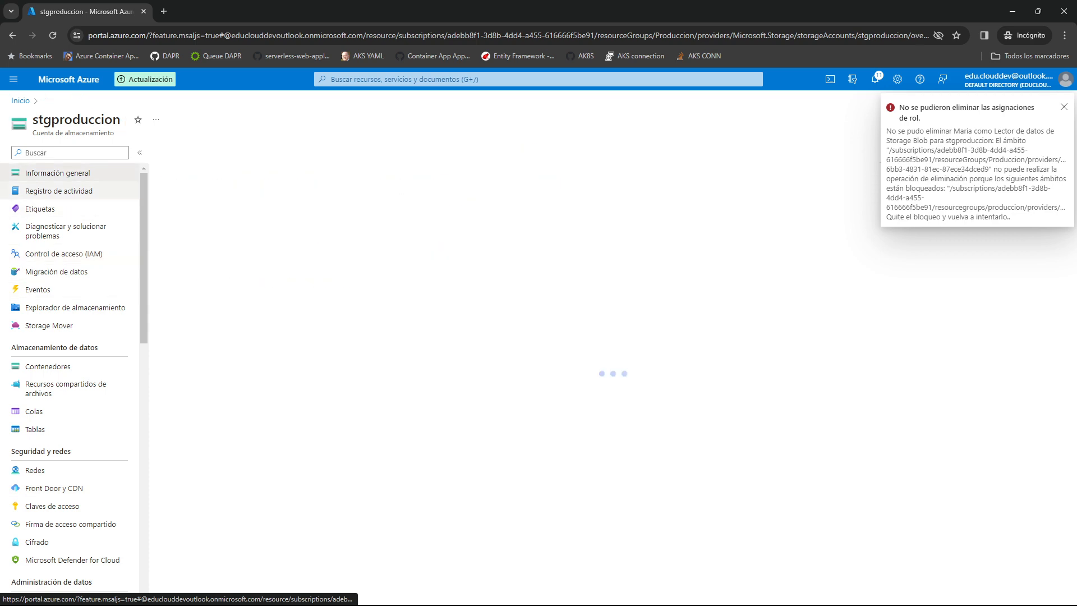
pyautogui.click(287, 194)
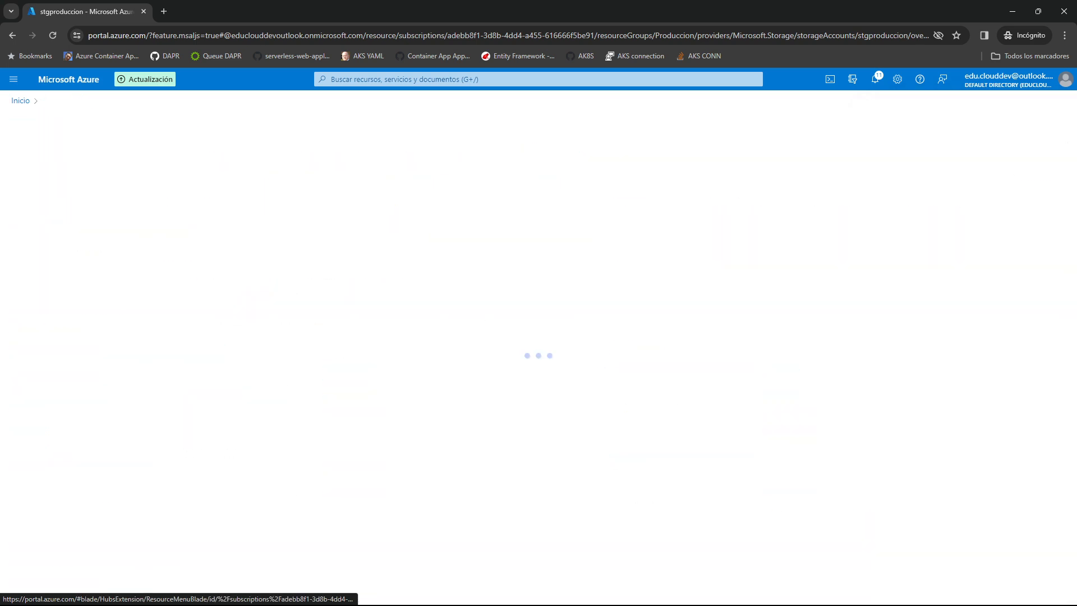
pyautogui.click(41, 393)
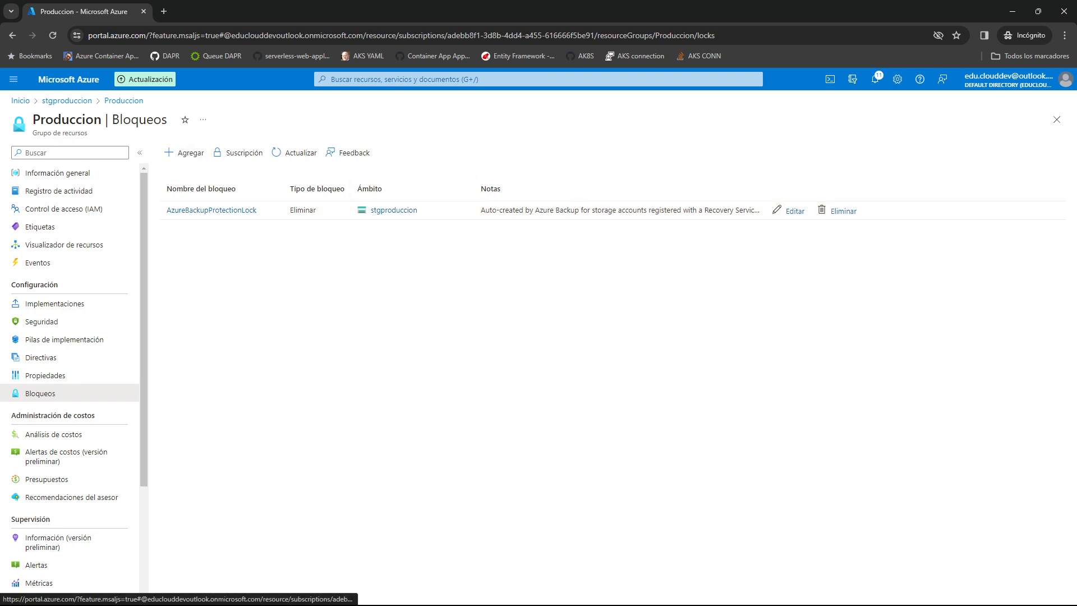
pyautogui.click(843, 211)
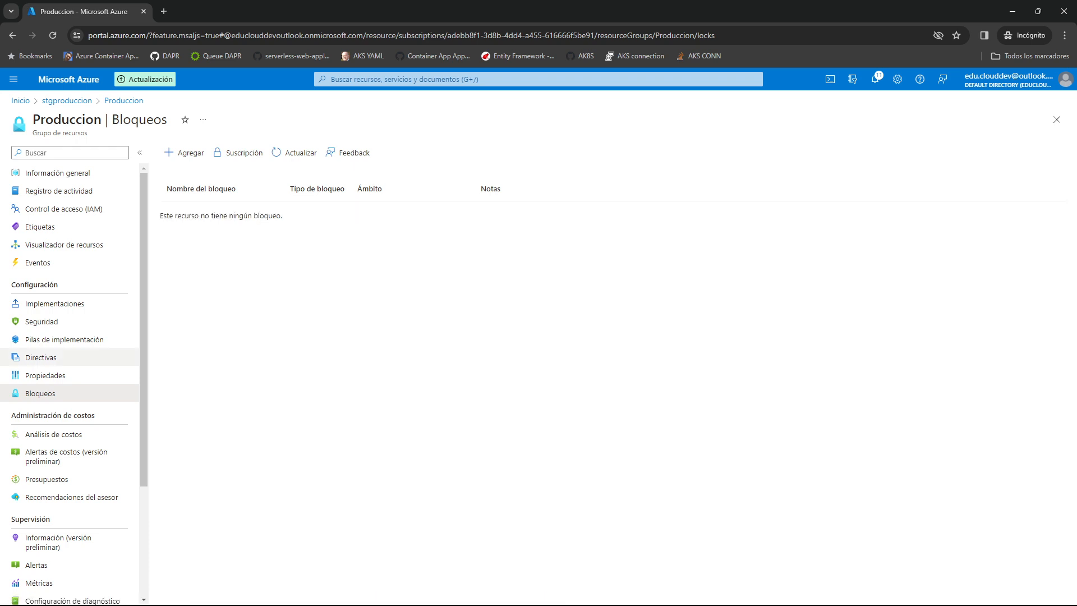
# Reopen the stgproduccion storage account from the Produccion resource group and check its locks.
pyautogui.click(57, 173)
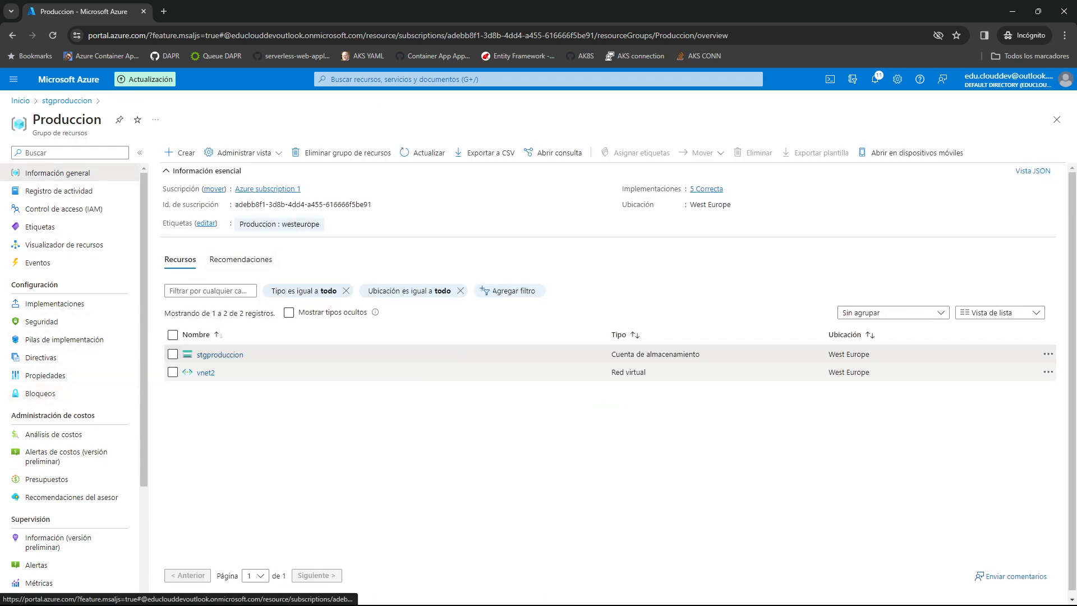
pyautogui.click(219, 355)
pyautogui.scroll(-2, 70, 359)
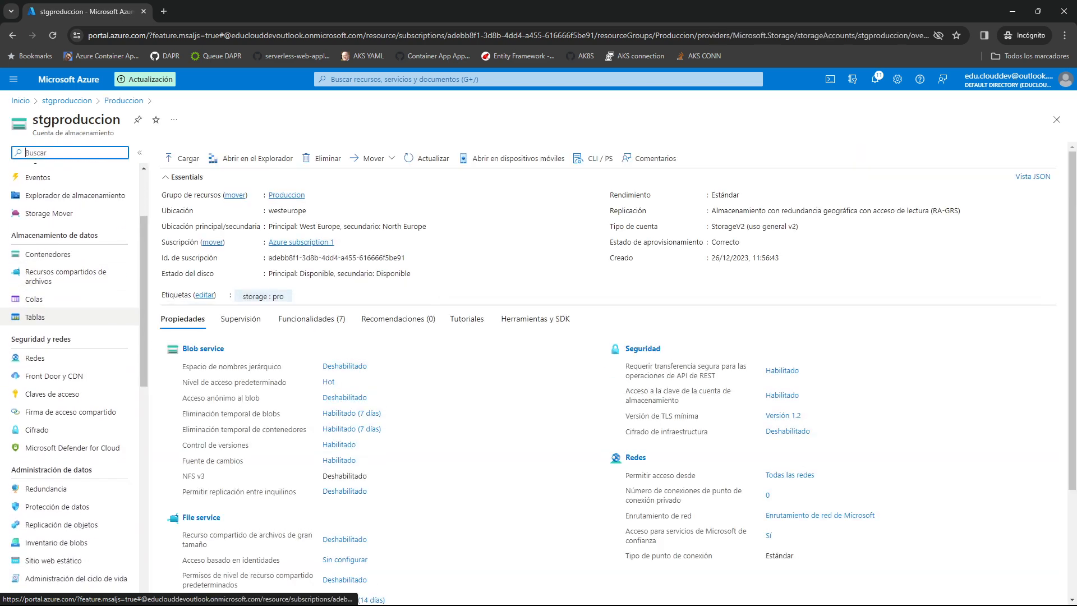
pyautogui.scroll(-2, 70, 449)
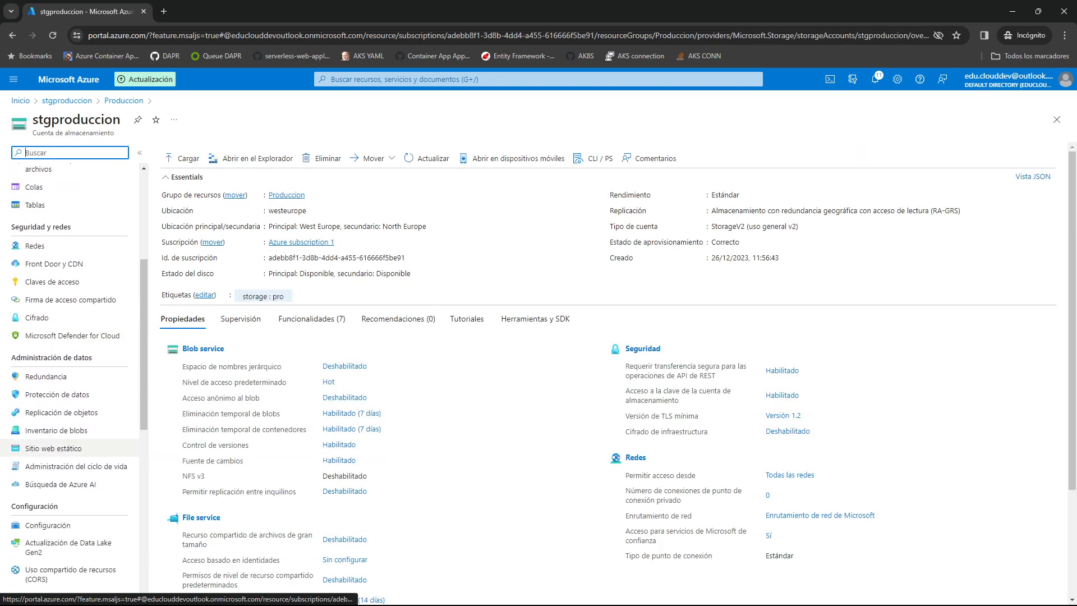
pyautogui.scroll(-2, 70, 448)
pyautogui.click(40, 521)
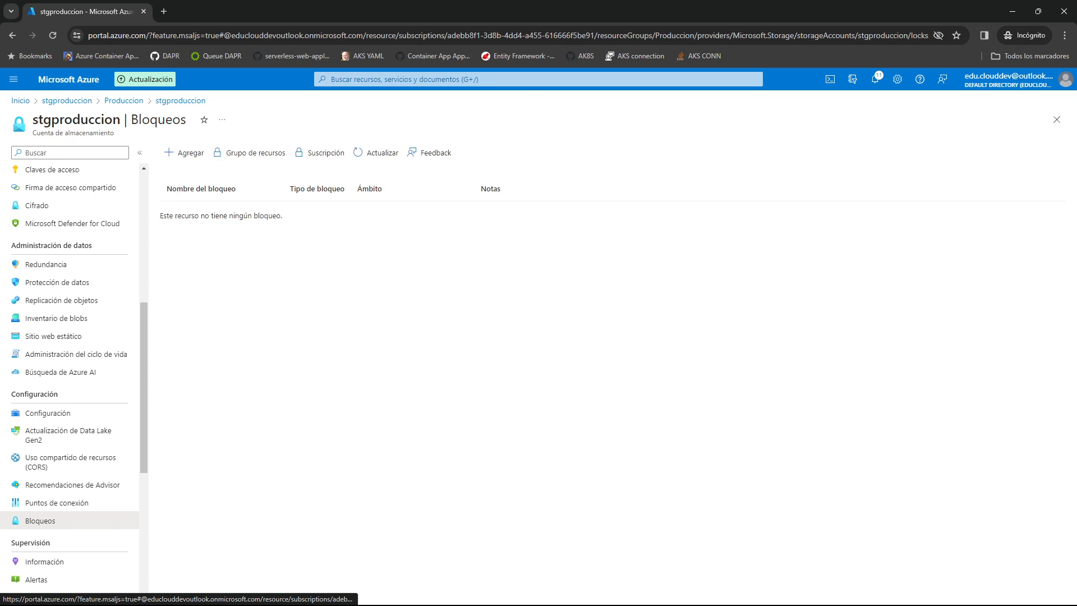
pyautogui.moveTo(233, 215); pyautogui.dragTo(282, 215)
pyautogui.scroll(6, 69, 366)
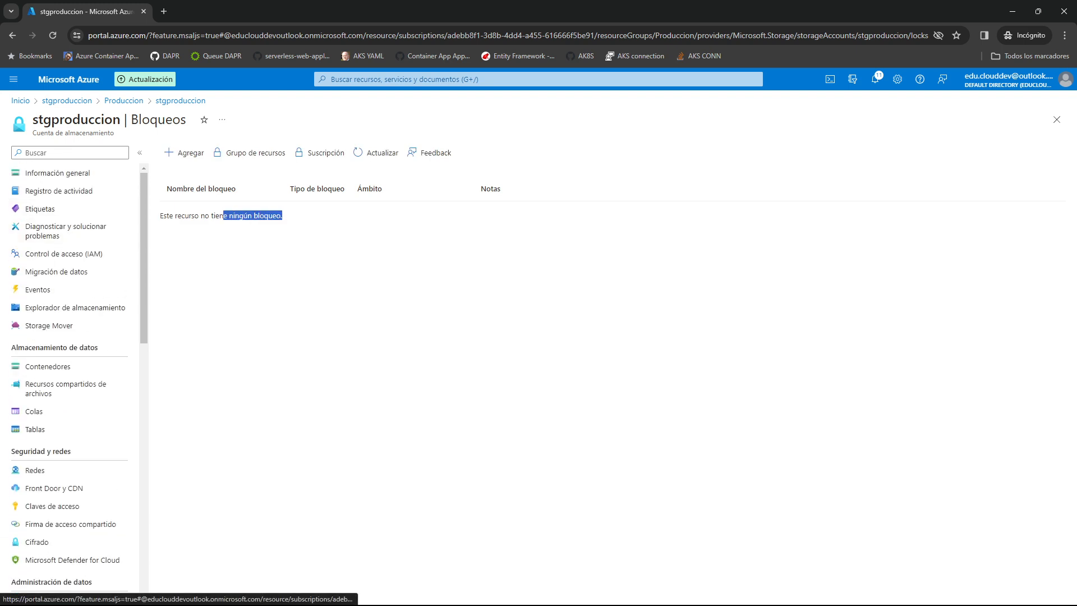
# Remove the user's Lector de datos de Storage Blob role assignment in stgproduccion's access control (IAM).
pyautogui.click(48, 366)
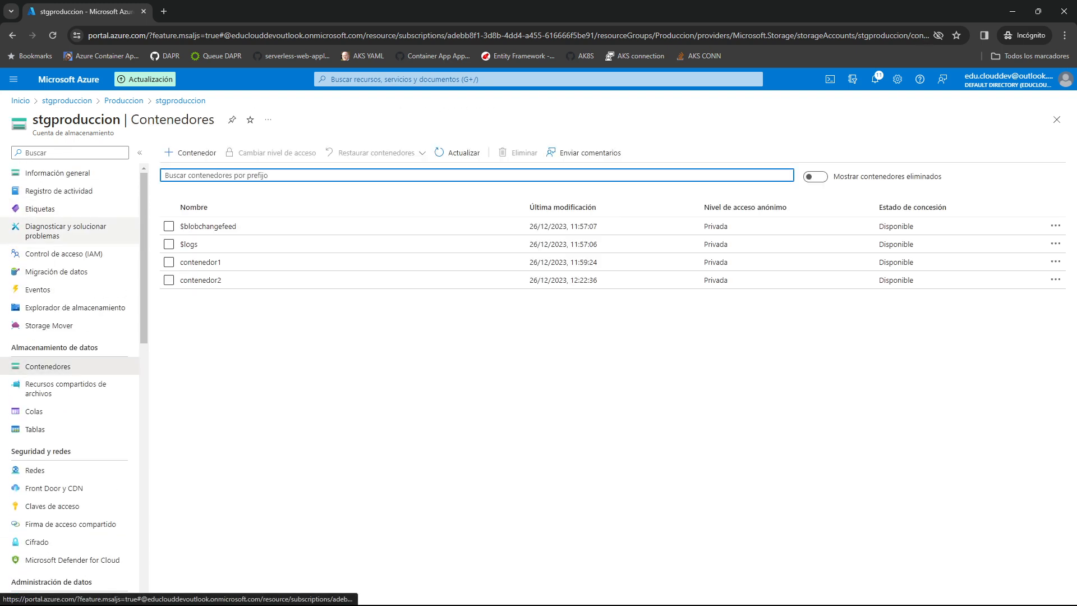
pyautogui.click(66, 231)
pyautogui.click(64, 254)
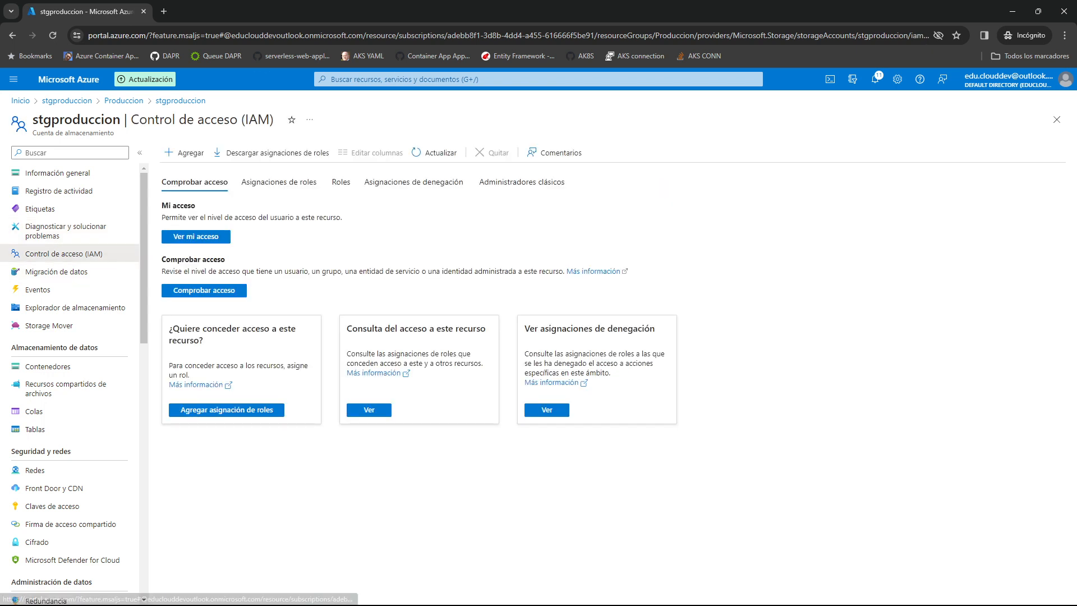
pyautogui.click(279, 181)
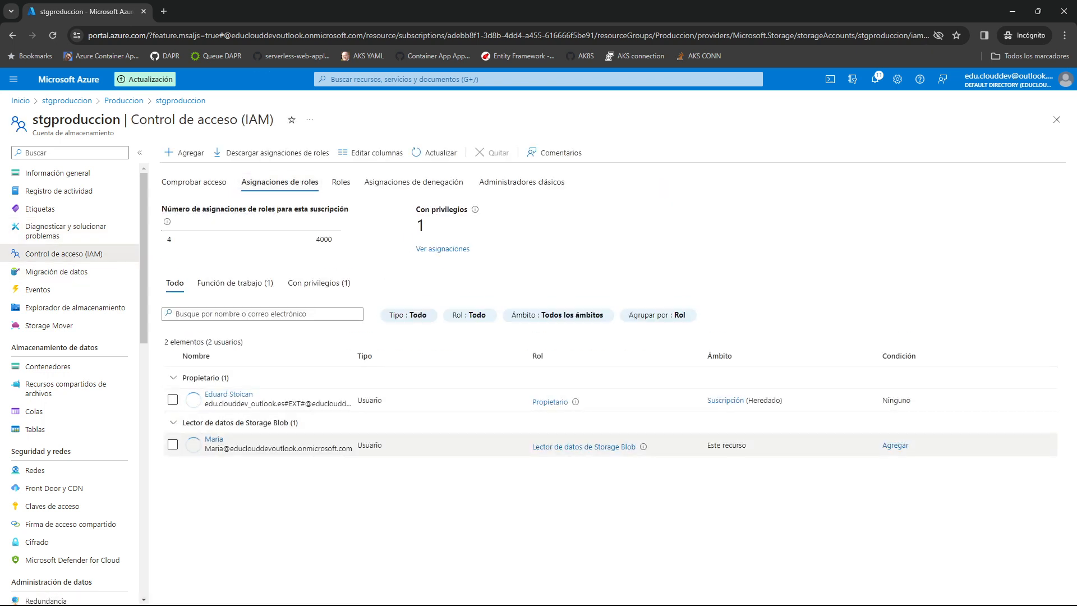
pyautogui.click(173, 444)
pyautogui.click(492, 153)
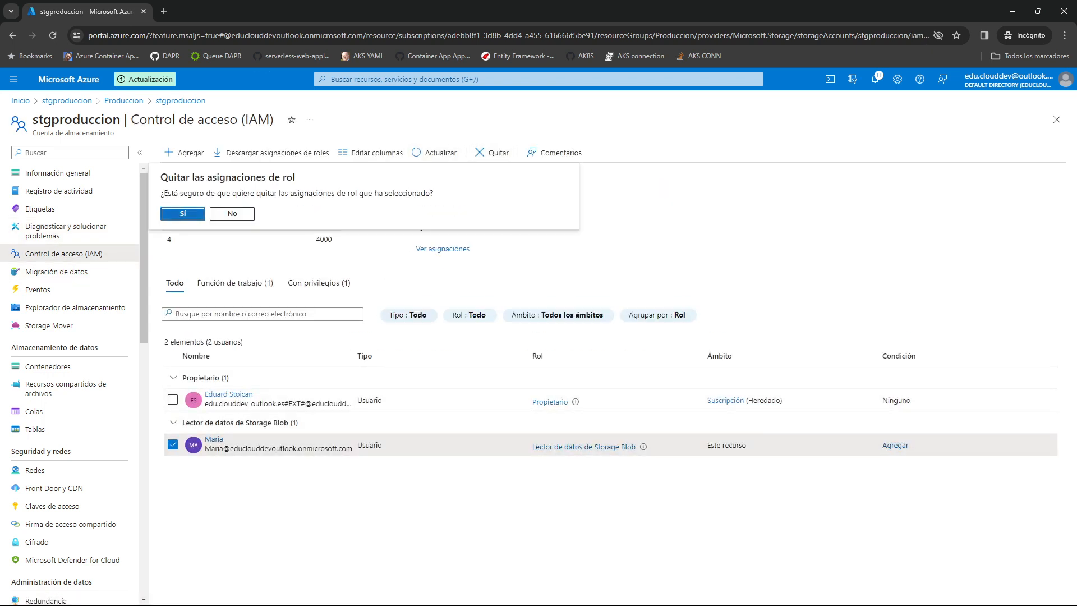
pyautogui.press('Return')
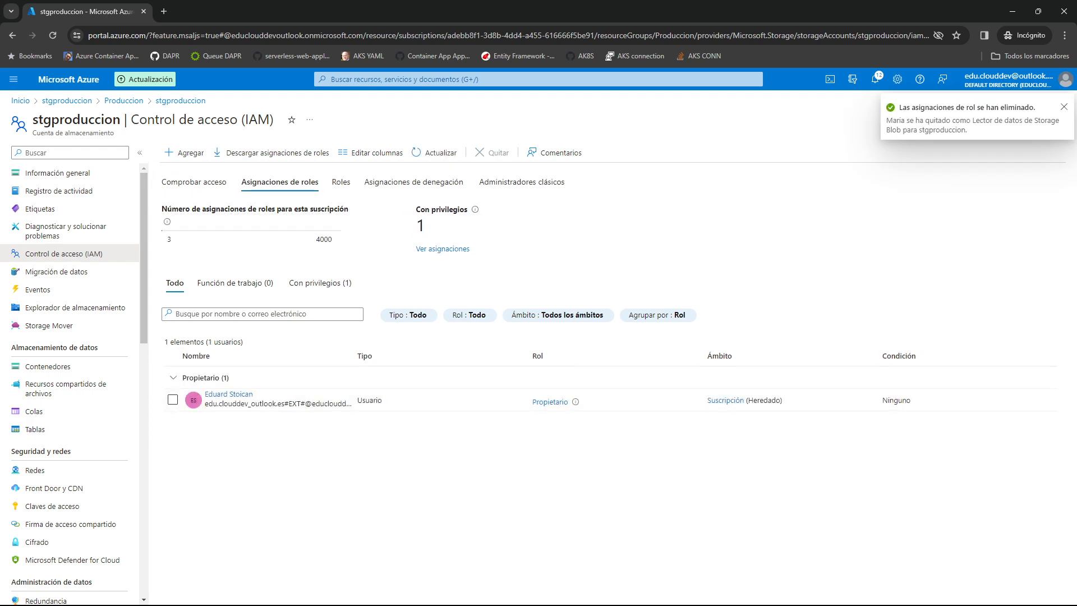
# Open the role assignments in the access control (IAM) of contenedor1 in the stgproduccion storage account.
pyautogui.click(47, 367)
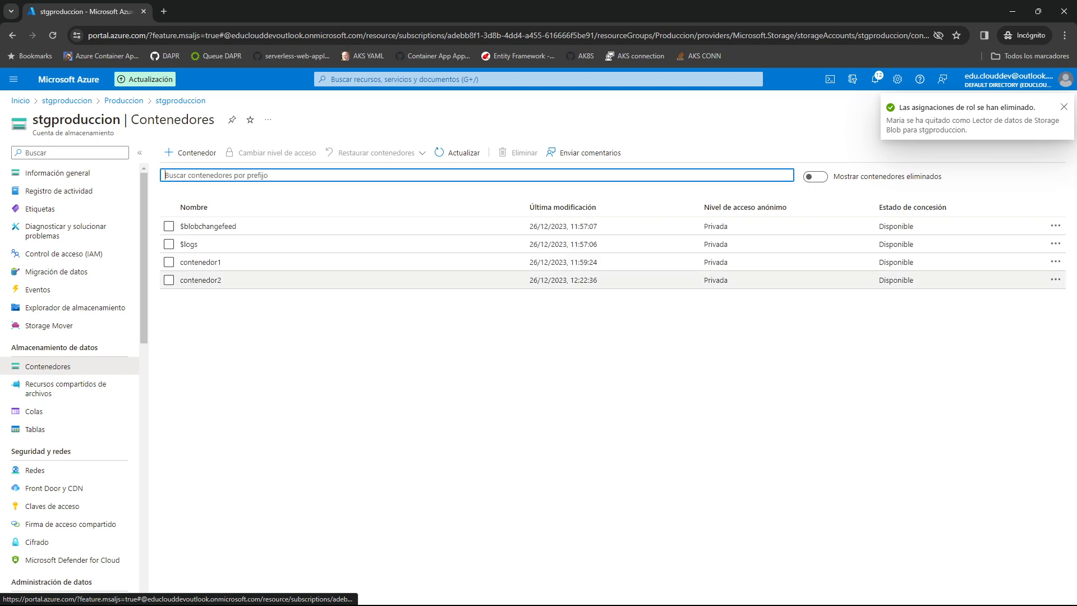
pyautogui.click(201, 263)
pyautogui.click(64, 218)
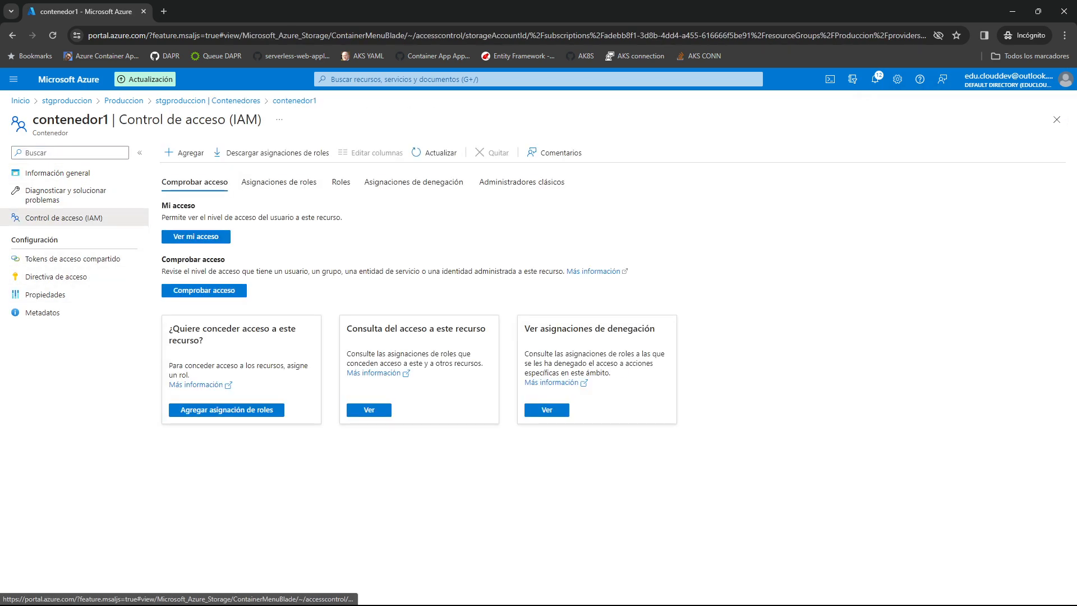
pyautogui.click(280, 182)
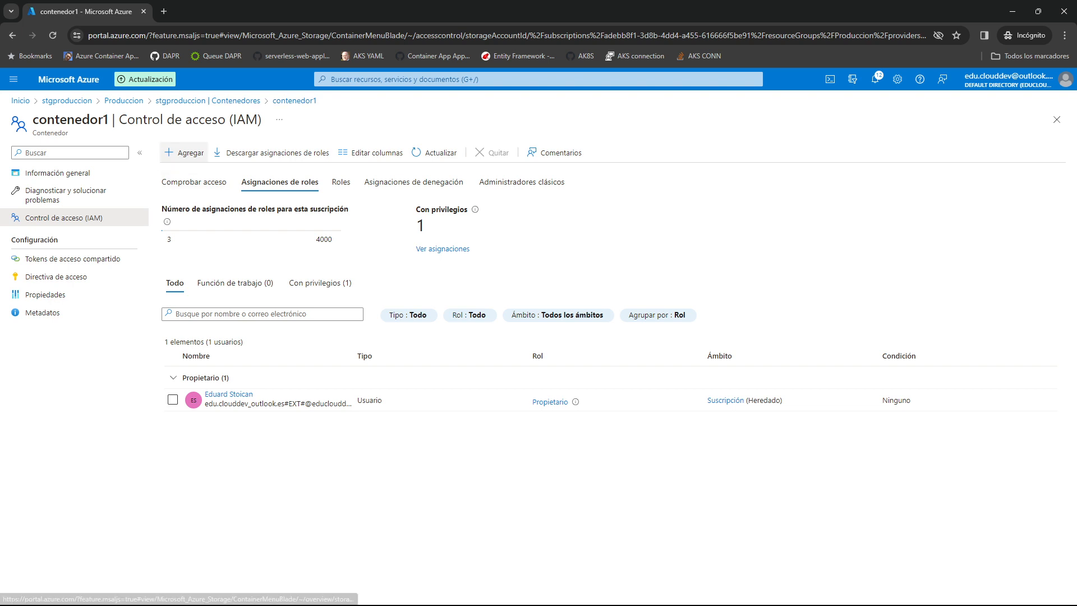
# Start a new role assignment on contenedor1 with the Lector de datos de Storage Blob role.
pyautogui.click(185, 152)
pyautogui.click(211, 173)
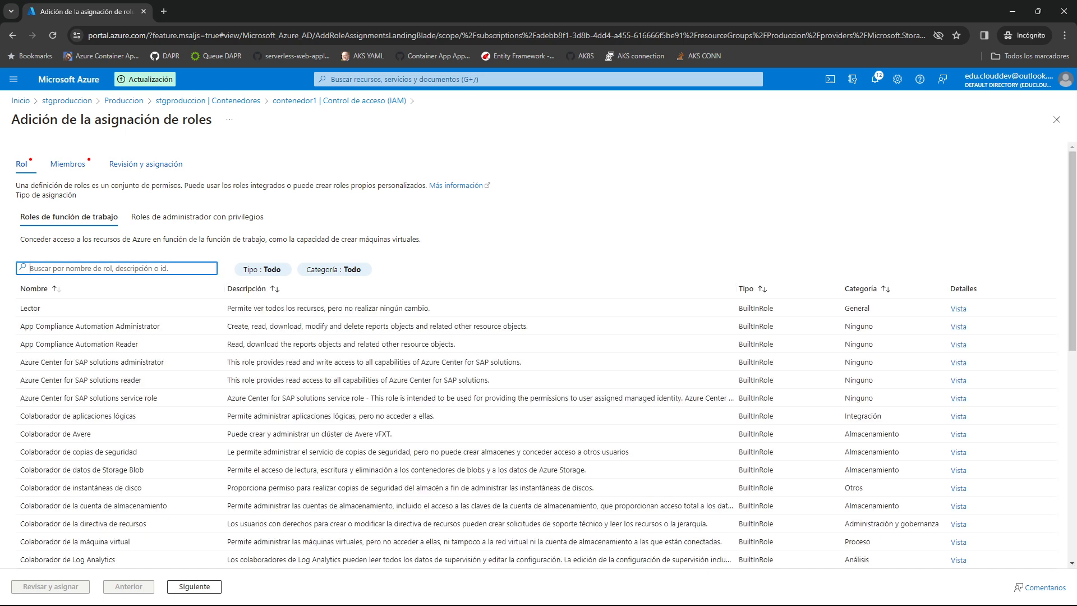
pyautogui.write('blob')
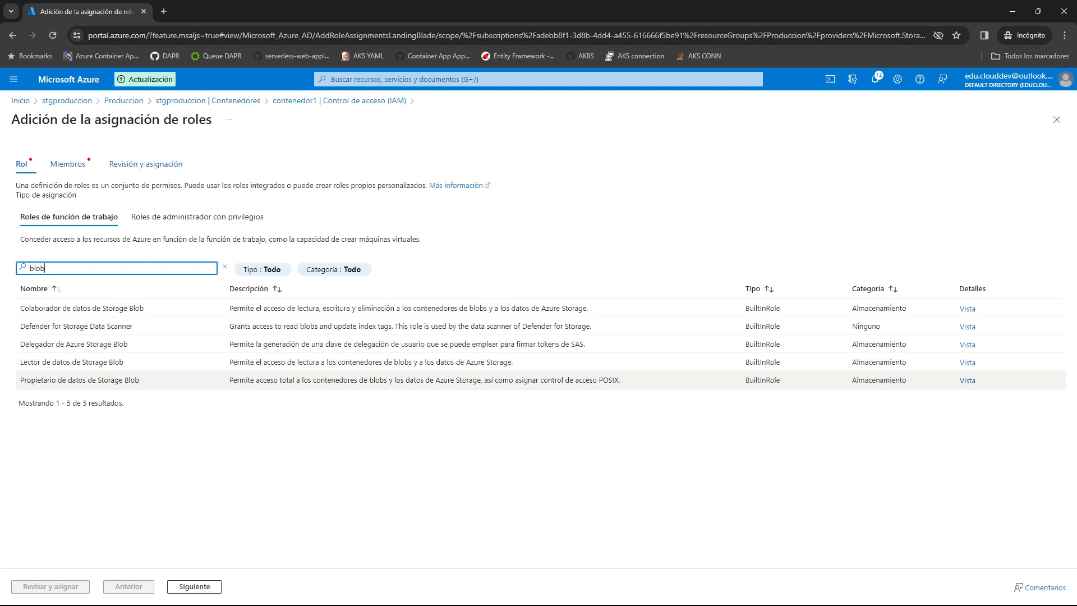
pyautogui.click(72, 362)
pyautogui.click(194, 587)
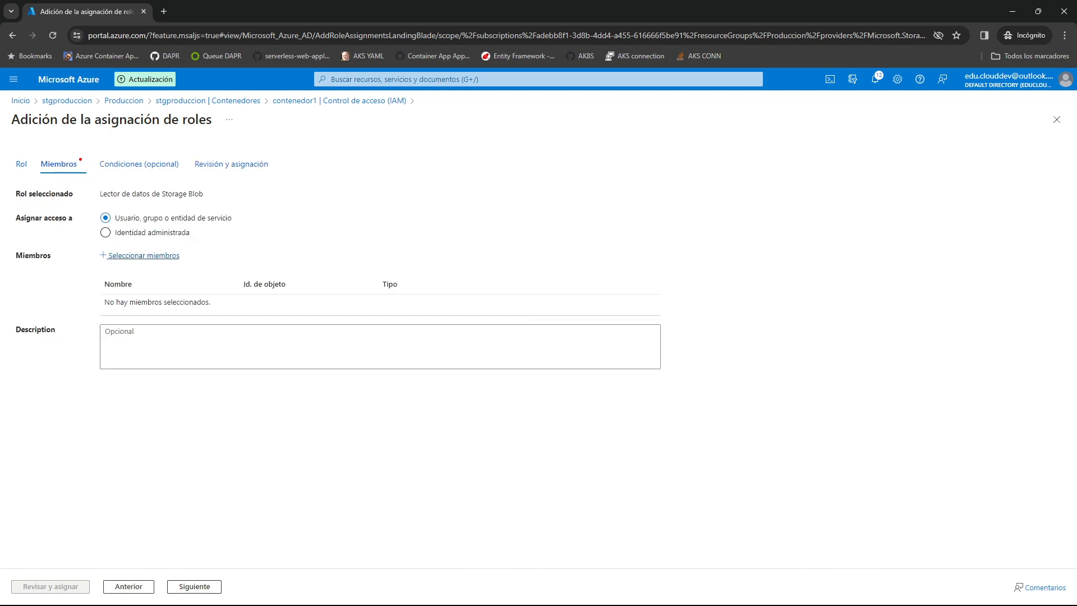
# Add the user as the member, then review and assign the blob reader role on contenedor1.
pyautogui.click(144, 255)
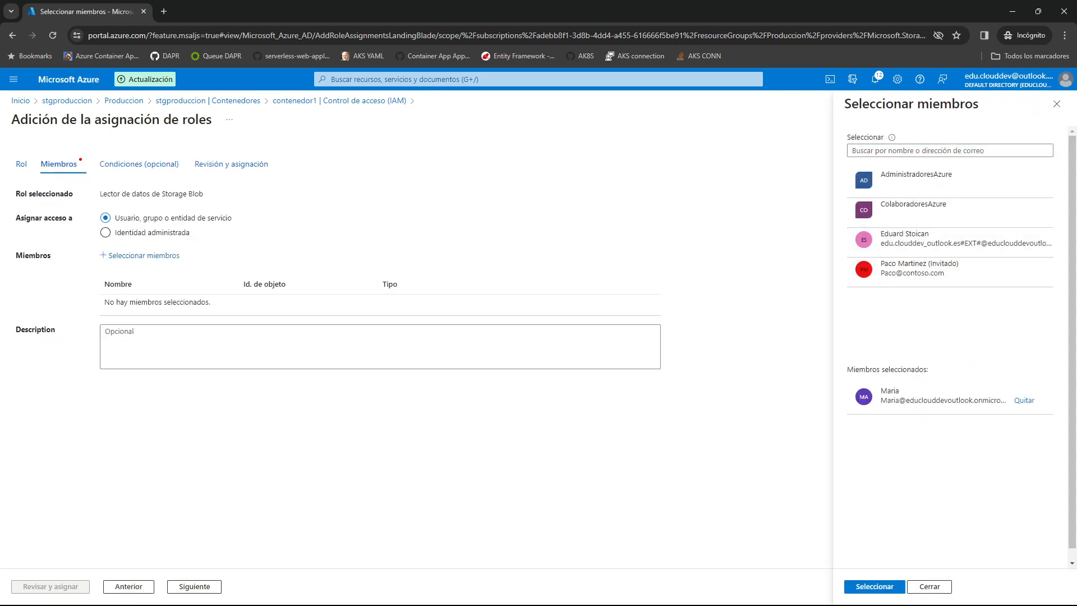
pyautogui.click(871, 587)
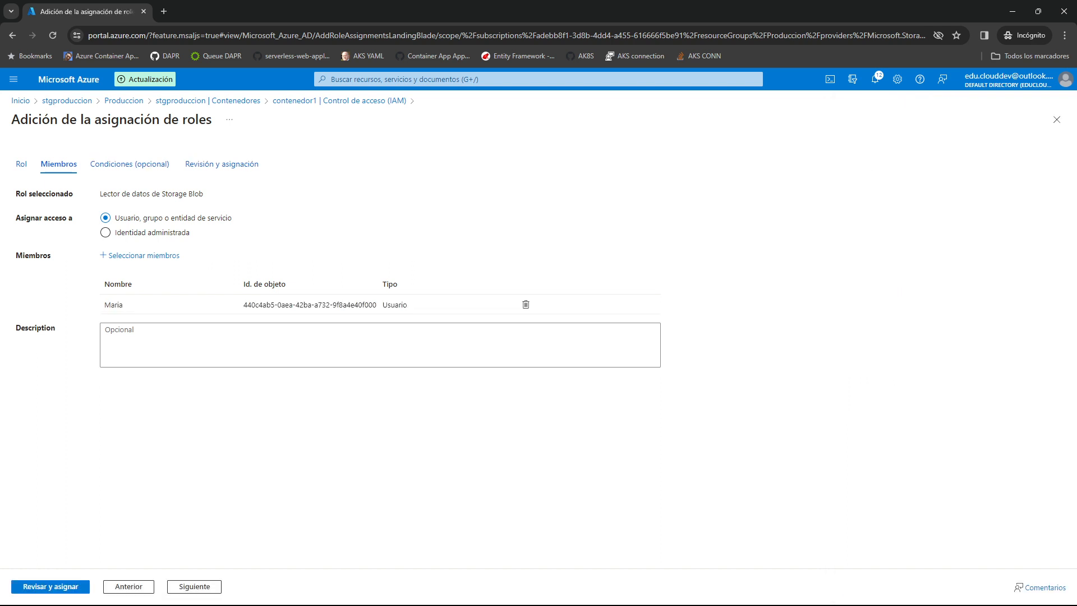
pyautogui.click(51, 587)
pyautogui.click(51, 586)
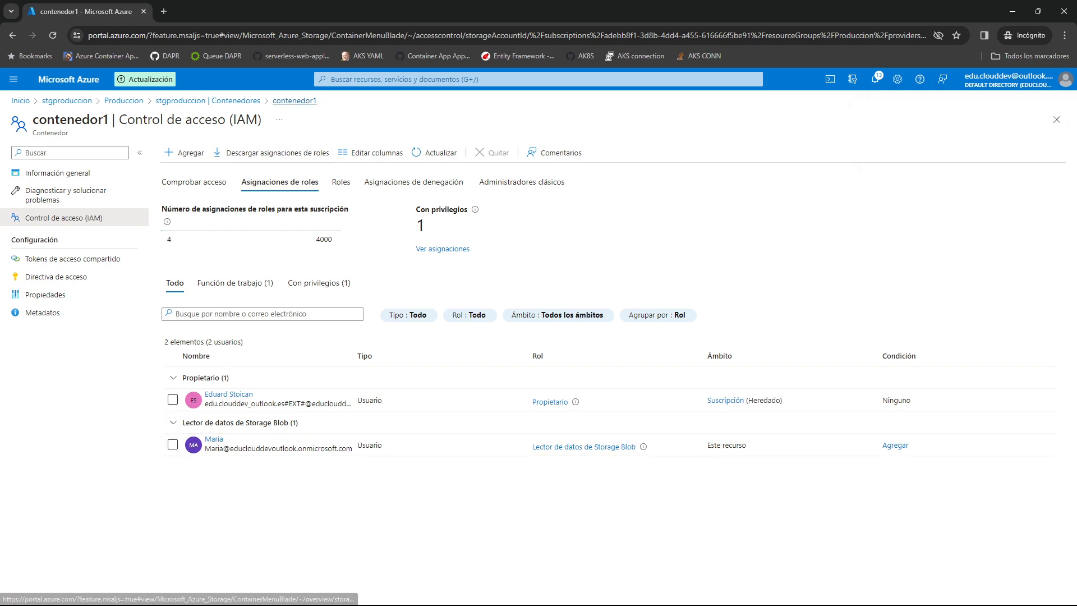
# Check the role assignments in the access control (IAM) of contenedor2.
pyautogui.click(207, 101)
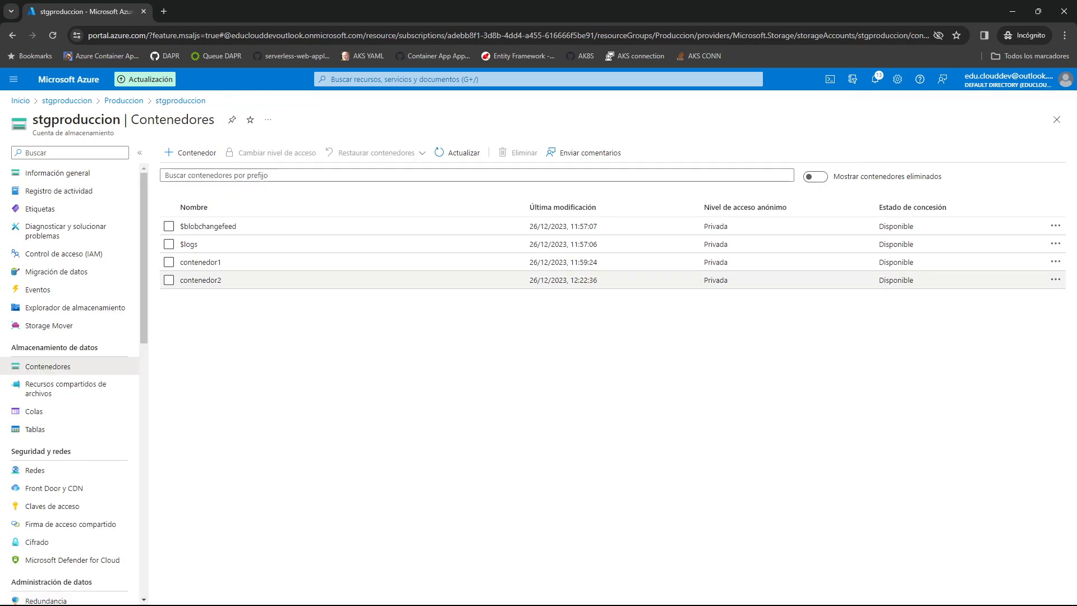
pyautogui.click(205, 279)
pyautogui.click(64, 218)
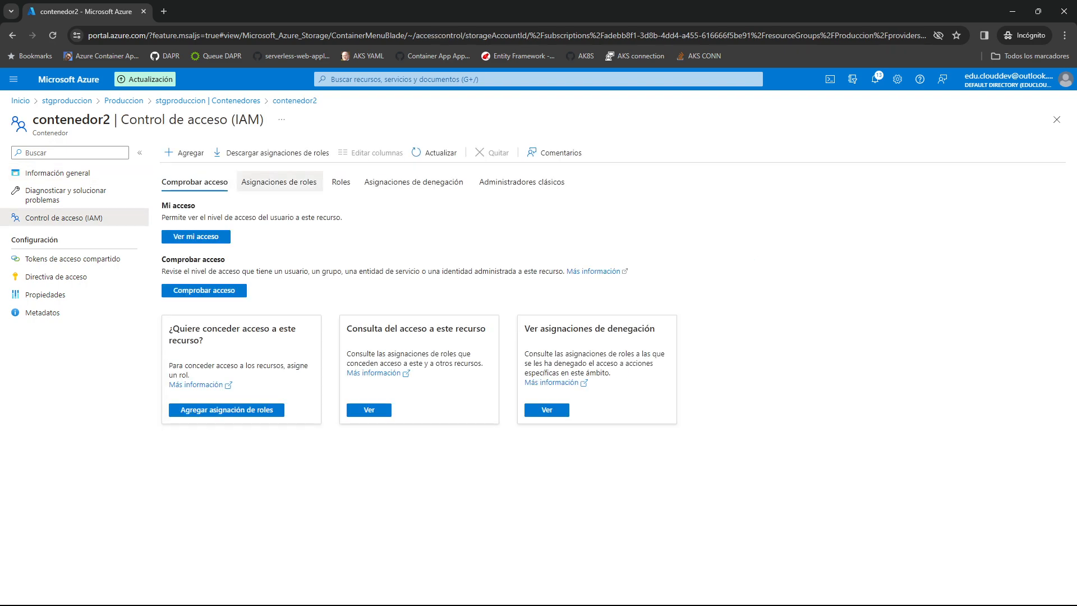
pyautogui.click(279, 182)
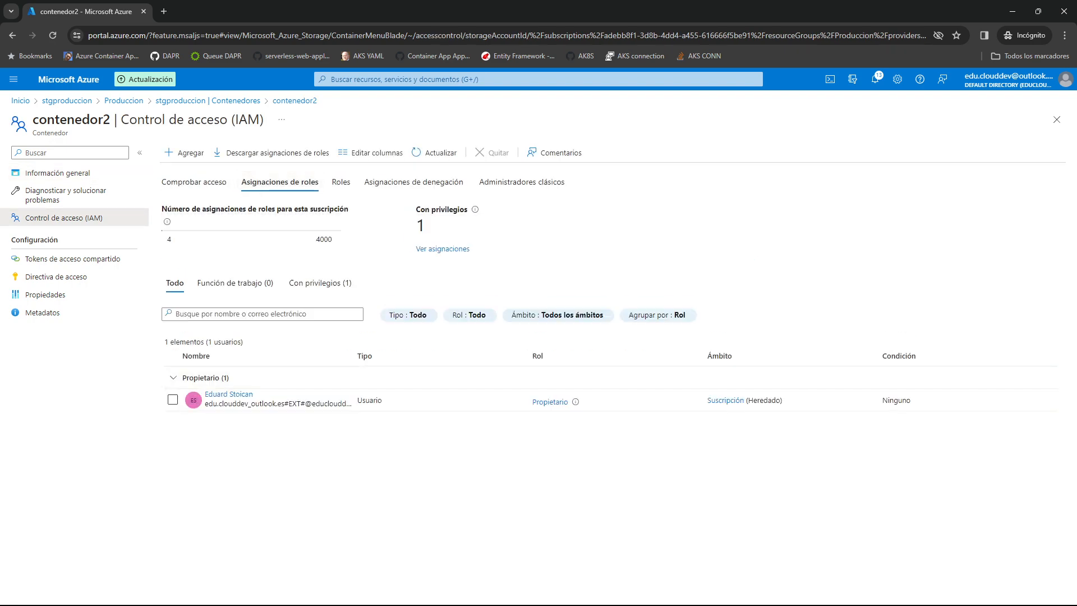
# Return to stgproduccion's containers and view the contents of contenedor2 and contenedor1.
pyautogui.click(207, 100)
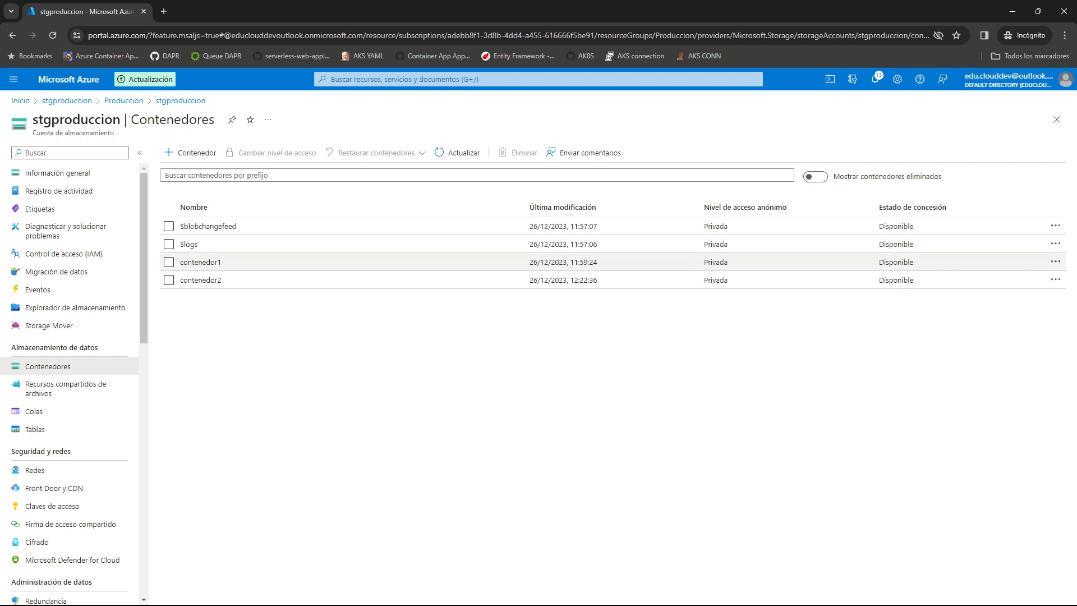
pyautogui.click(200, 280)
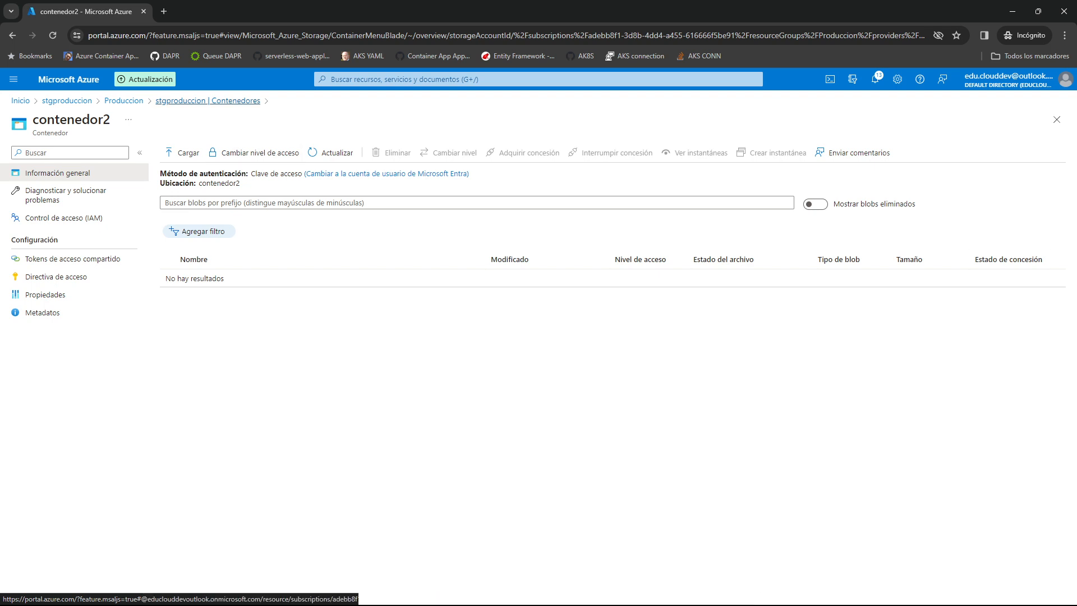
pyautogui.click(208, 100)
pyautogui.click(200, 262)
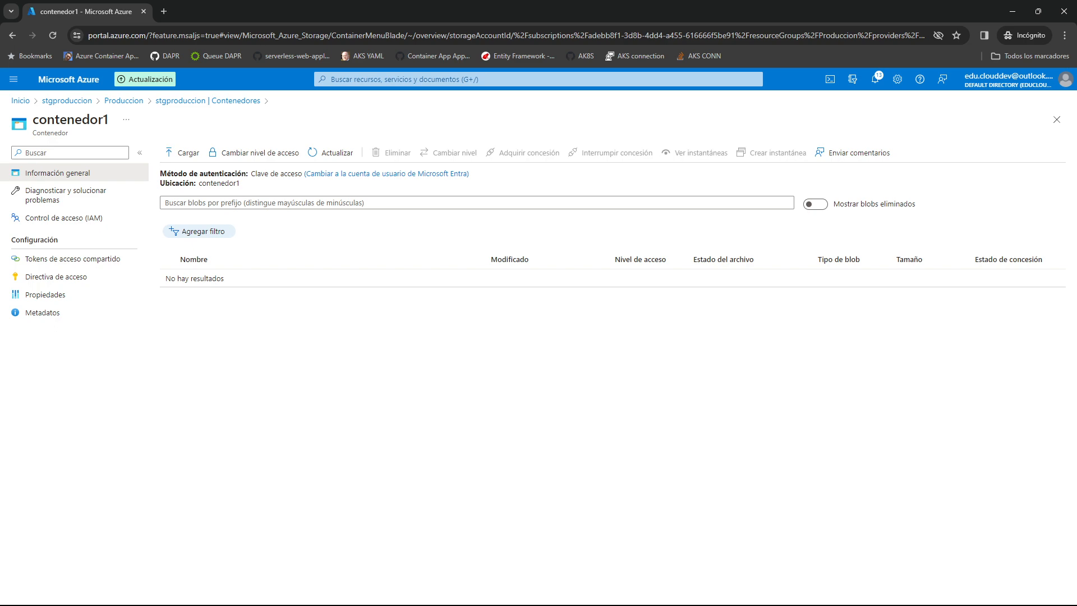
# Go to the storage accounts service and start creating a new account in the Produccion resource group.
pyautogui.click(67, 101)
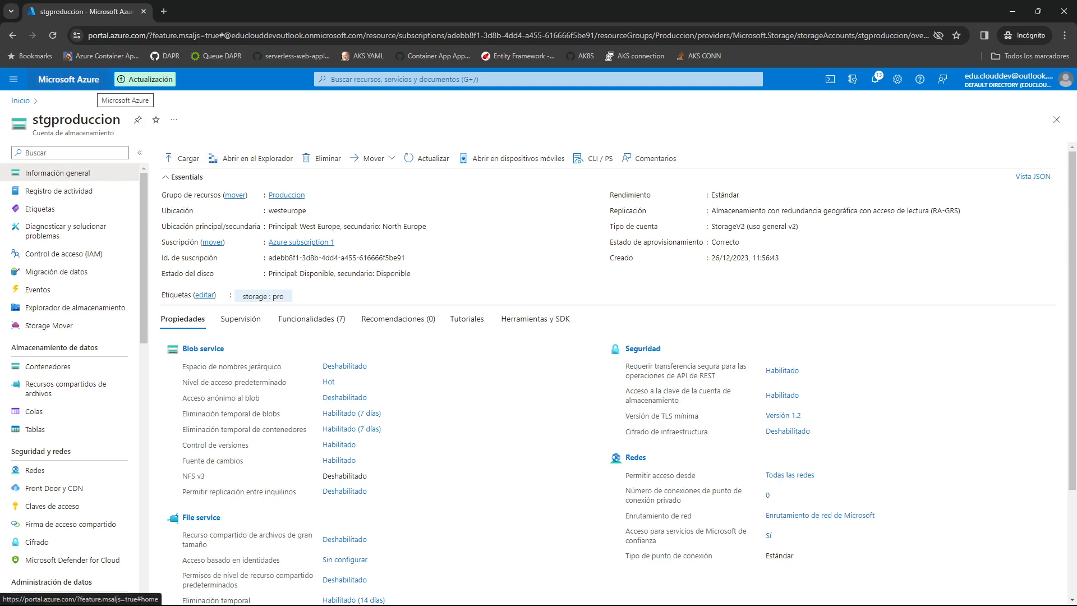
pyautogui.click(84, 82)
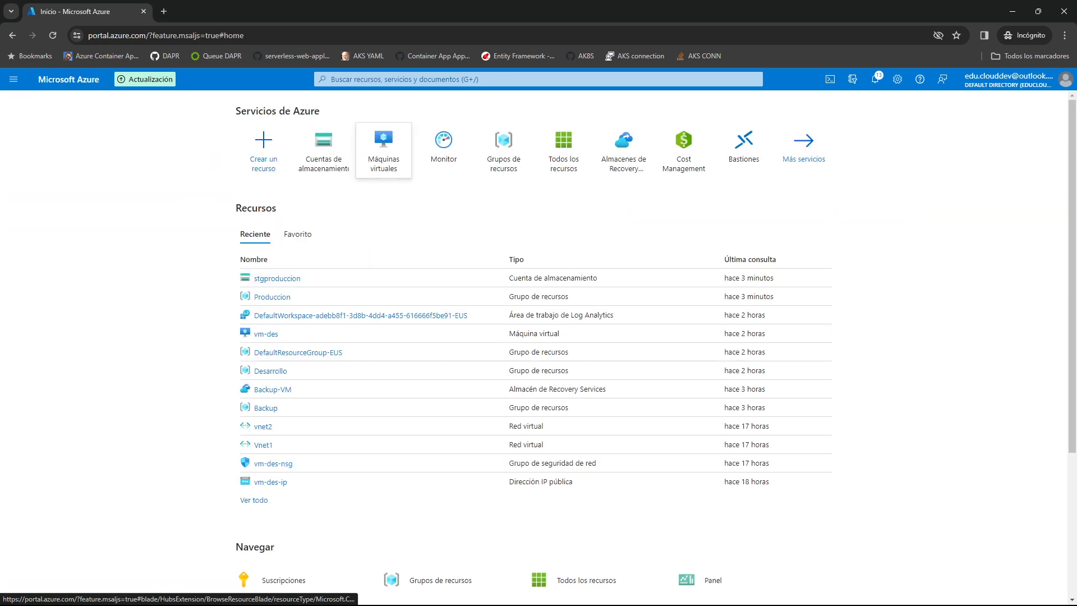
pyautogui.click(415, 79)
pyautogui.write('cuenta')
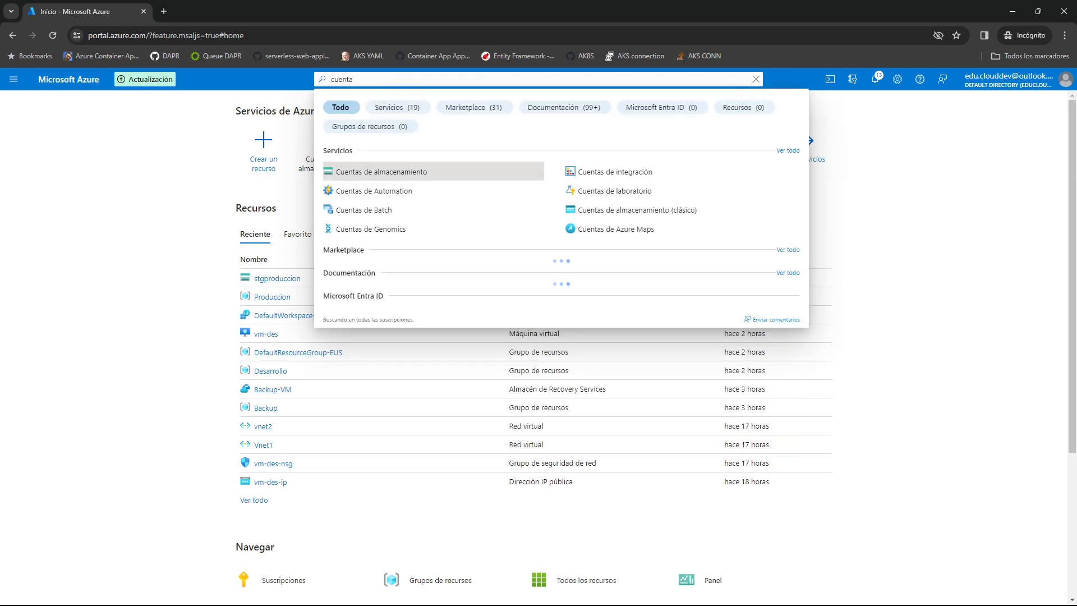
pyautogui.press('Return')
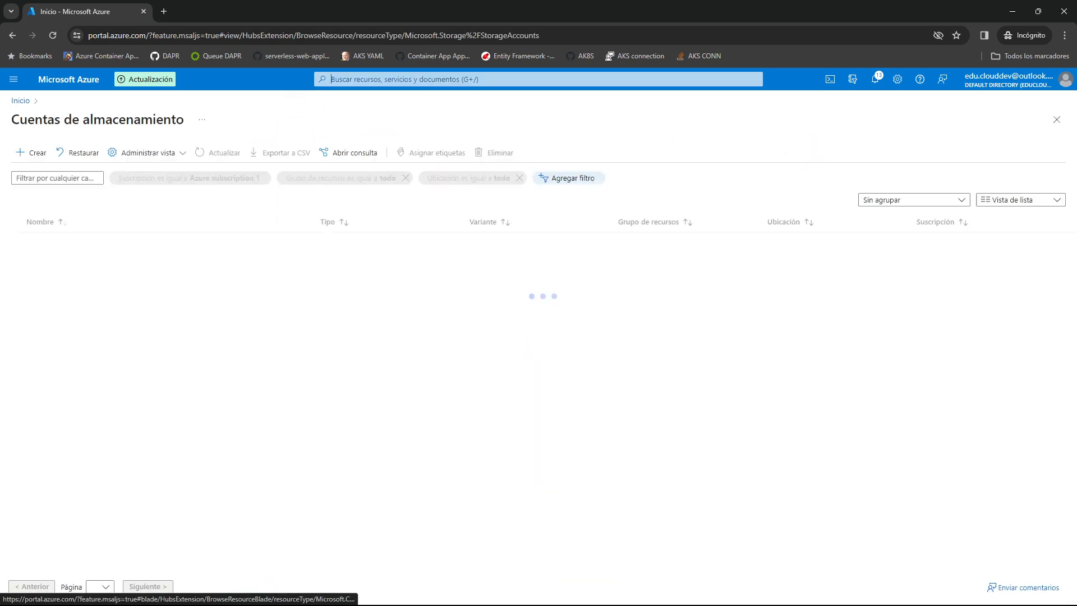
pyautogui.click(30, 152)
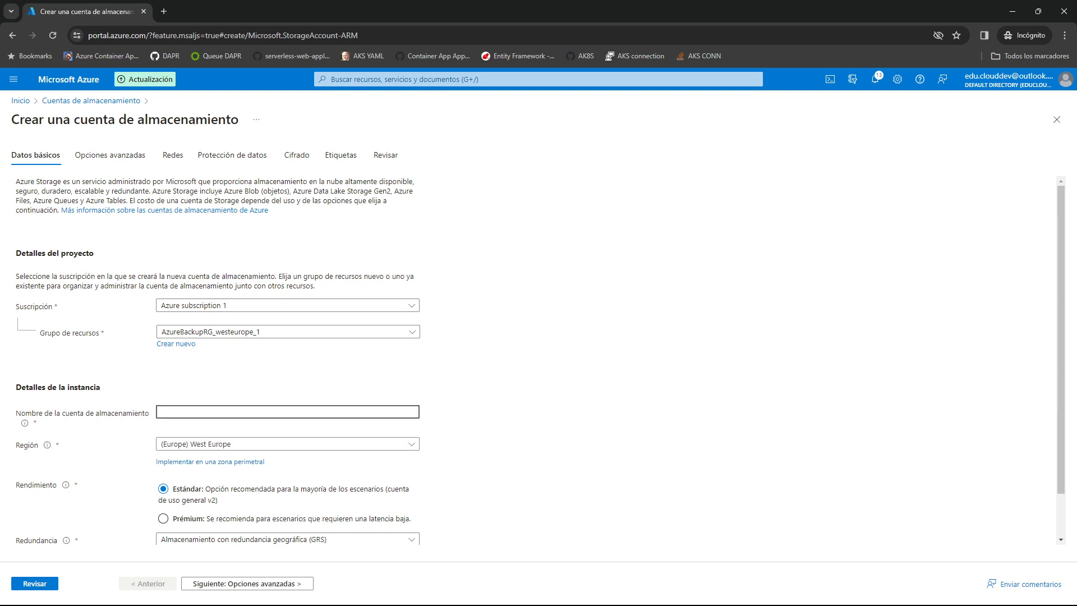
pyautogui.click(287, 331)
pyautogui.click(235, 453)
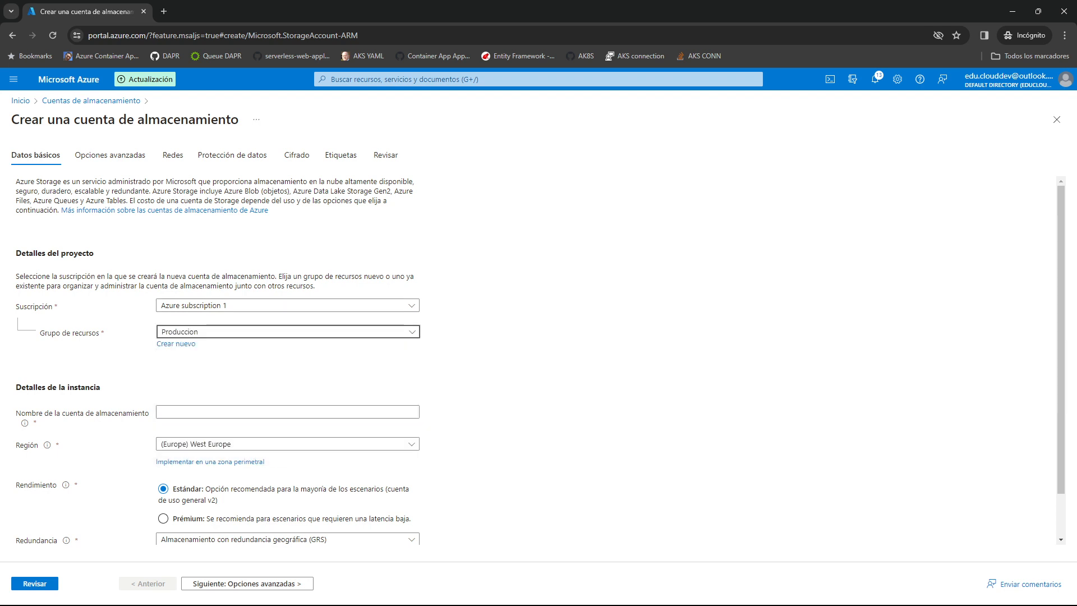
# Try the storage account names datalake, datalake1 and datalakedemo, and check the naming rules.
pyautogui.click(253, 412)
pyautogui.write('datalake')
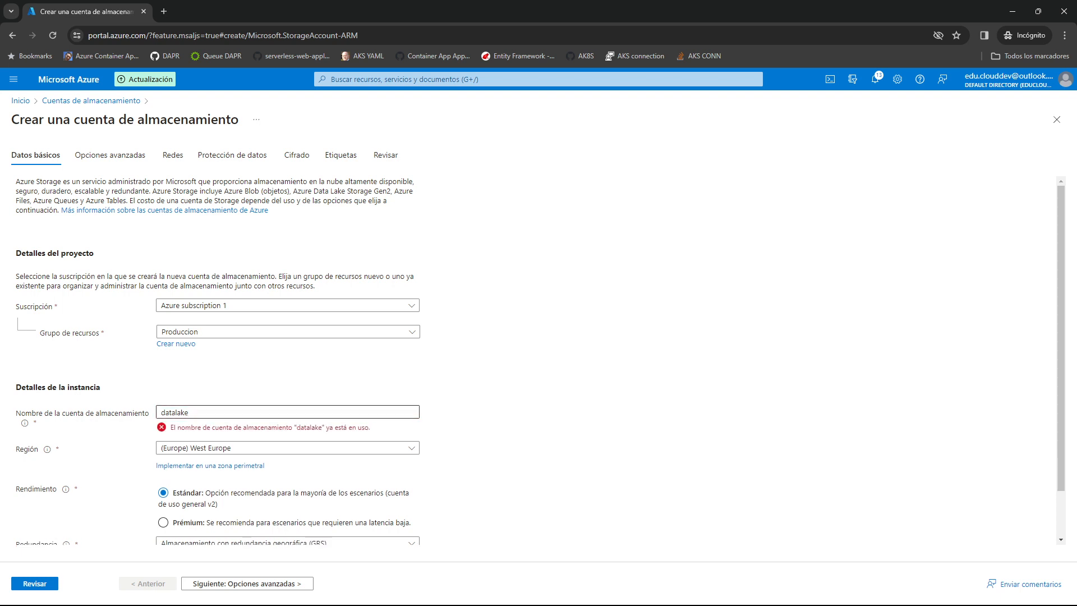
pyautogui.click(252, 412)
pyautogui.write('1')
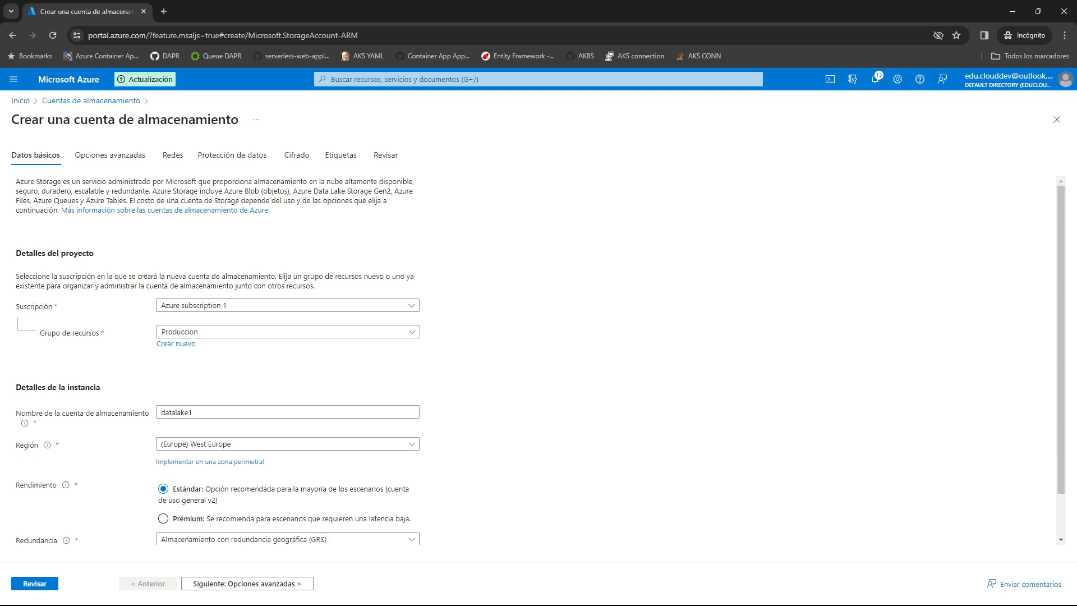
pyautogui.press('BackSpace')
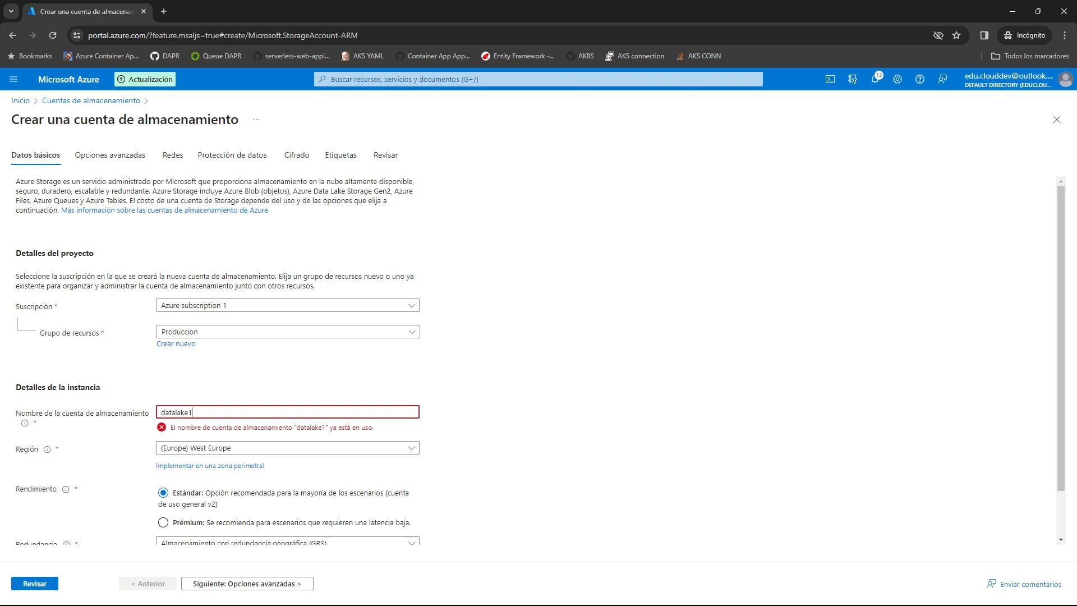
pyautogui.write('demo')
pyautogui.moveTo(25, 423)
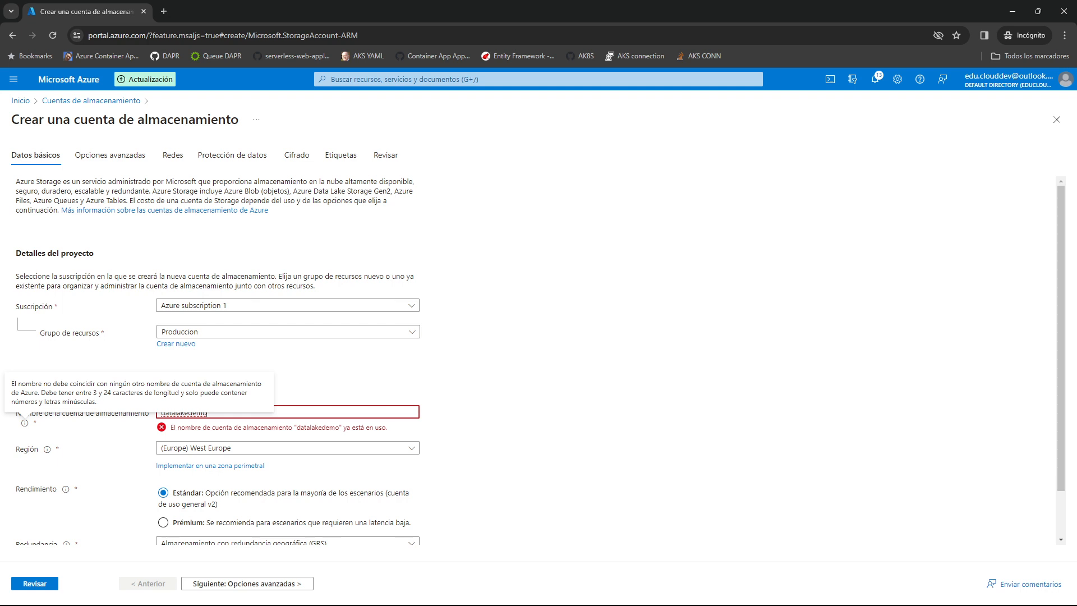
pyautogui.click(505, 404)
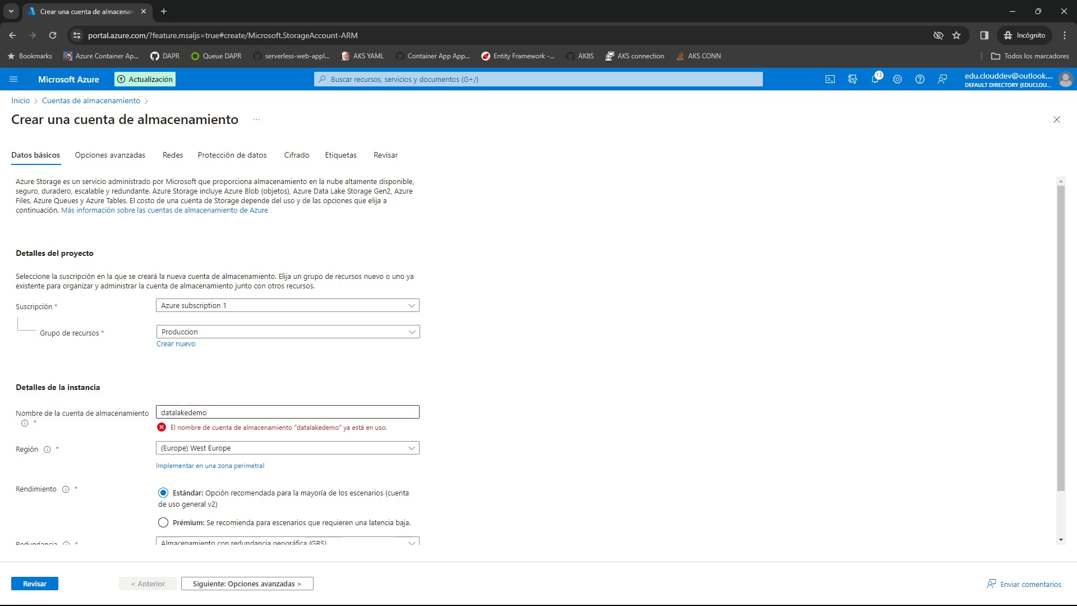
# Name the new storage account adldemo.
pyautogui.doubleClick(185, 413)
pyautogui.write('a')
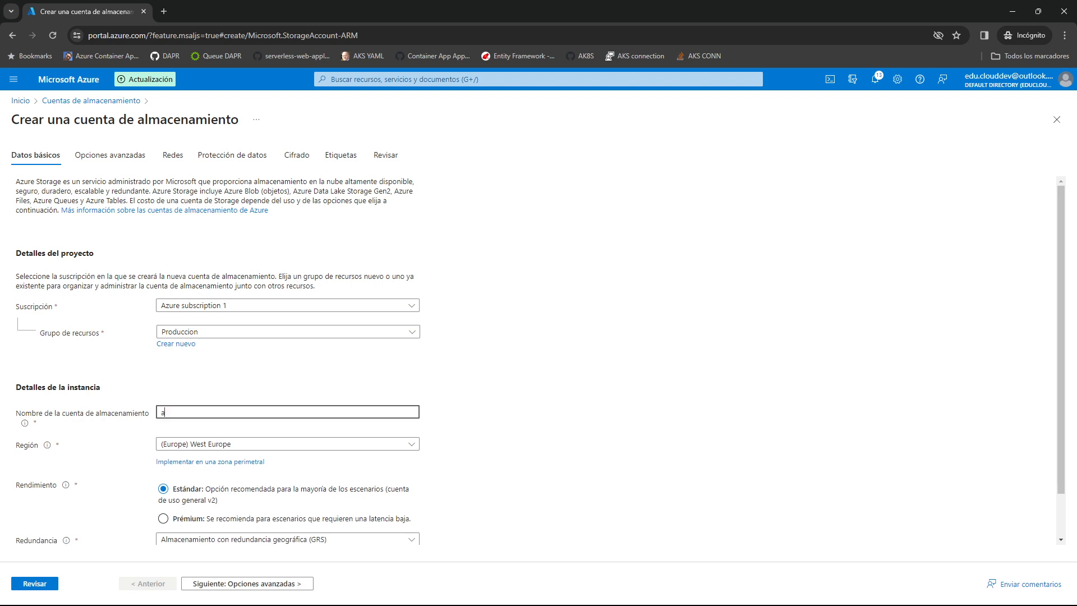
pyautogui.write('dldemo')
pyautogui.press('Tab')
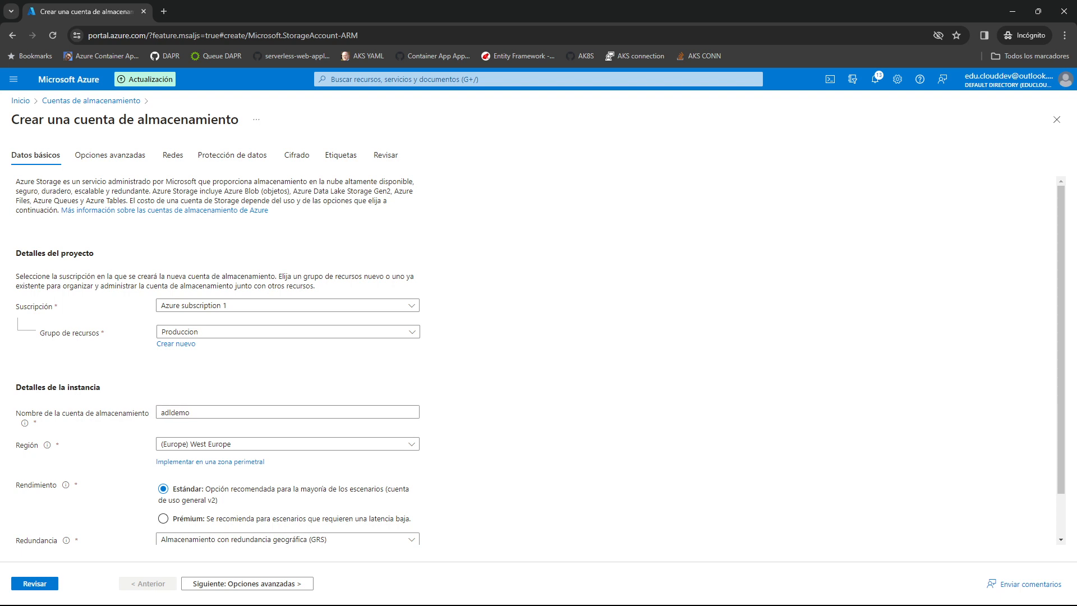
# Keep the remaining basic settings and enable the hierarchical namespace in the new account's advanced options.
pyautogui.scroll(-1, 538, 359)
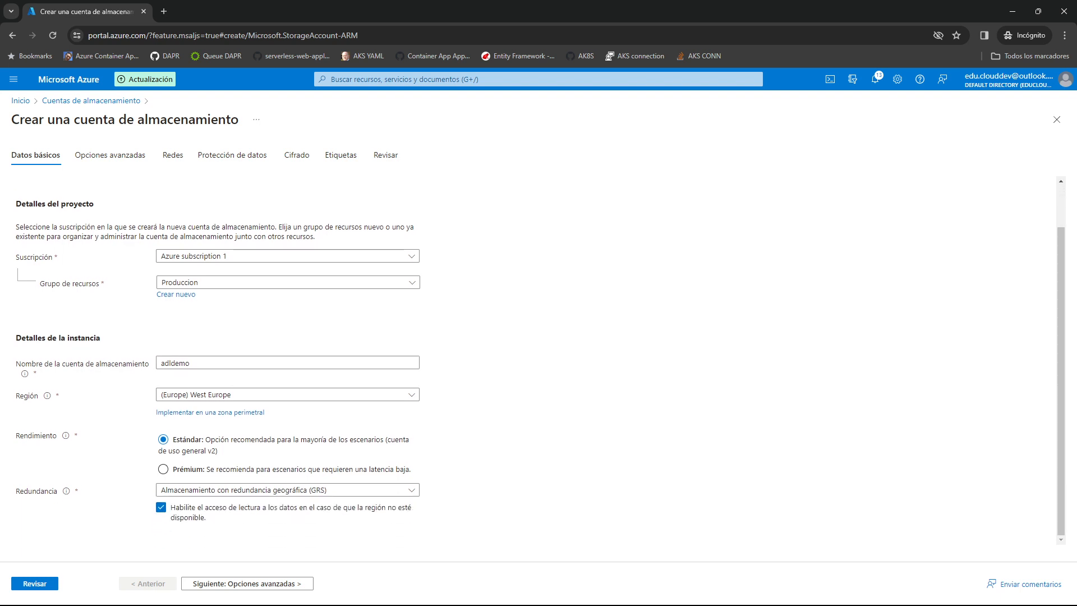
pyautogui.click(247, 583)
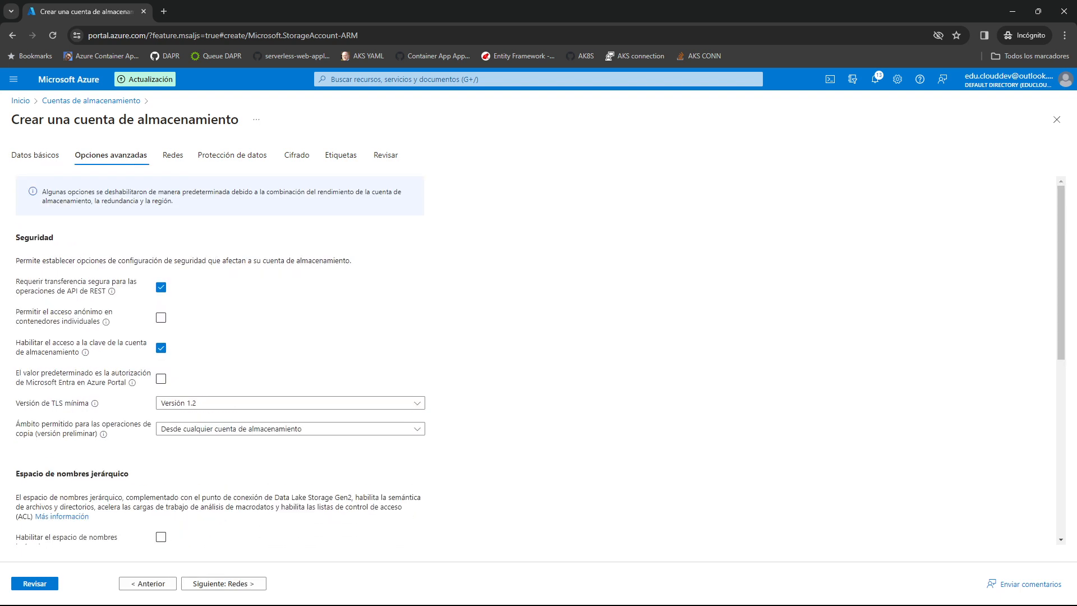
pyautogui.scroll(-1, 539, 359)
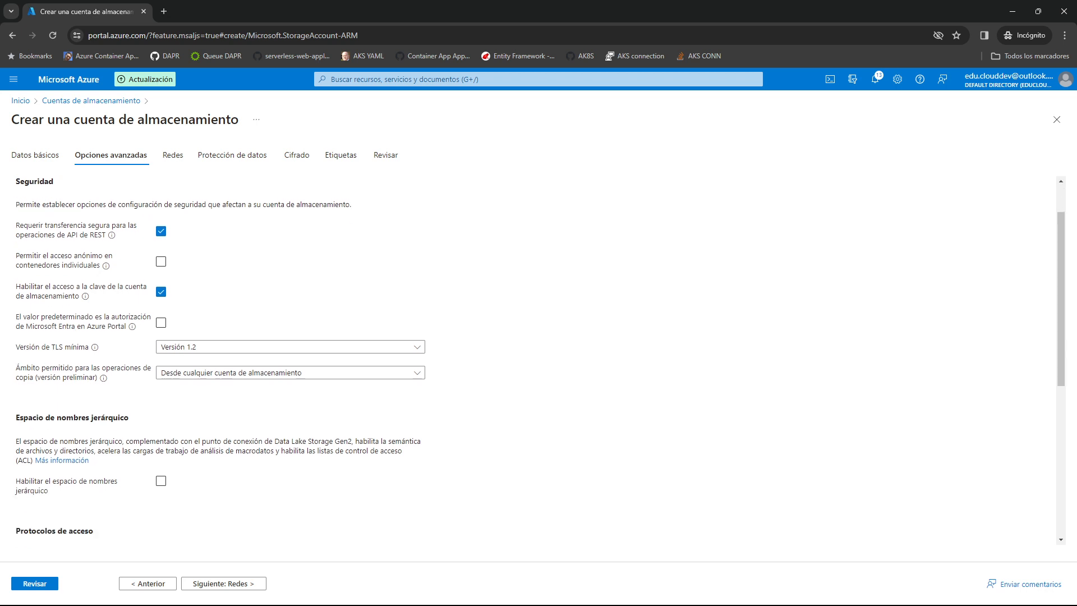
pyautogui.scroll(-2, 538, 359)
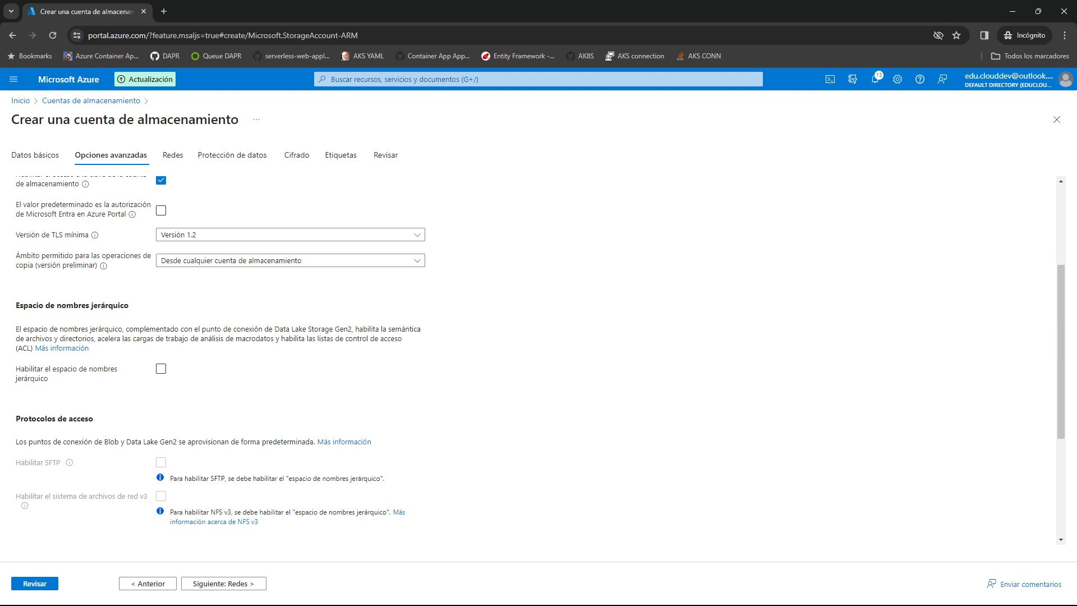
pyautogui.moveTo(15, 369); pyautogui.dragTo(49, 380)
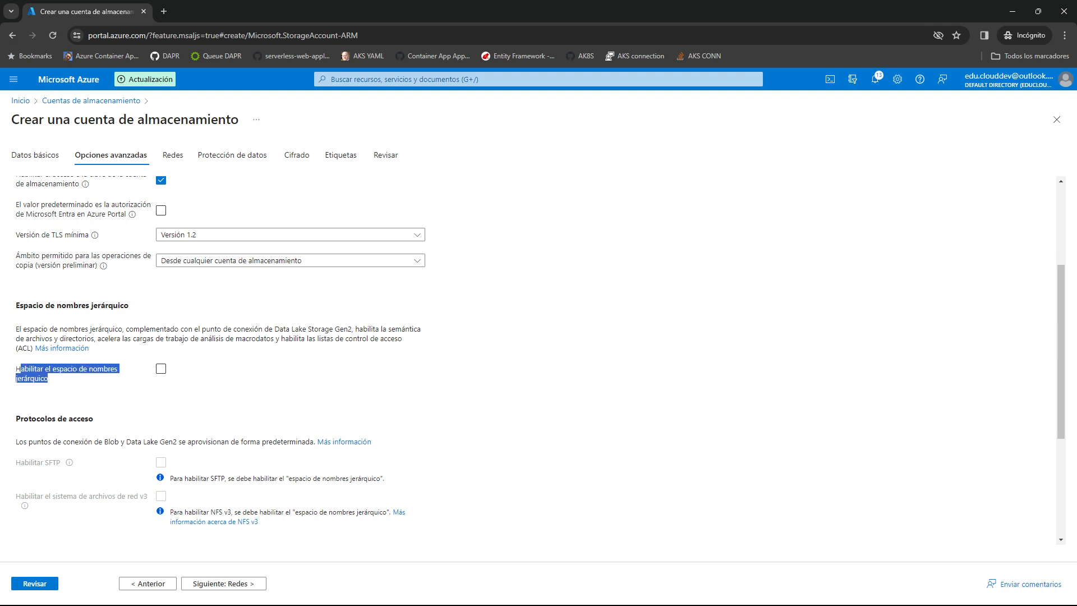
pyautogui.click(68, 382)
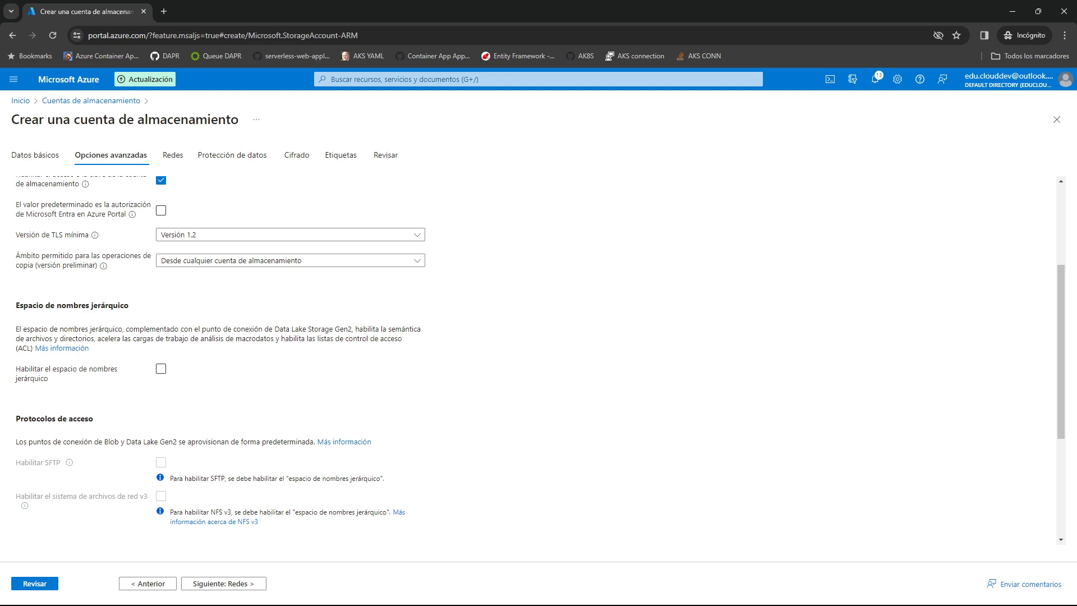
pyautogui.click(161, 369)
pyautogui.scroll(-4, 539, 359)
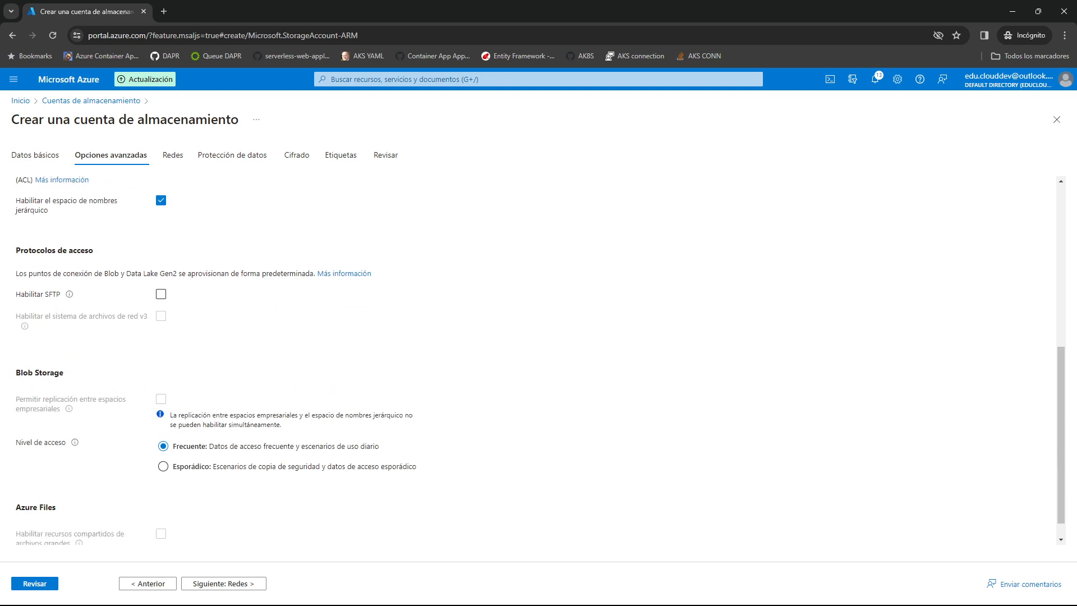
# Keep the default networking, data protection and encryption settings for the new storage account and continue to its tags.
pyautogui.click(223, 583)
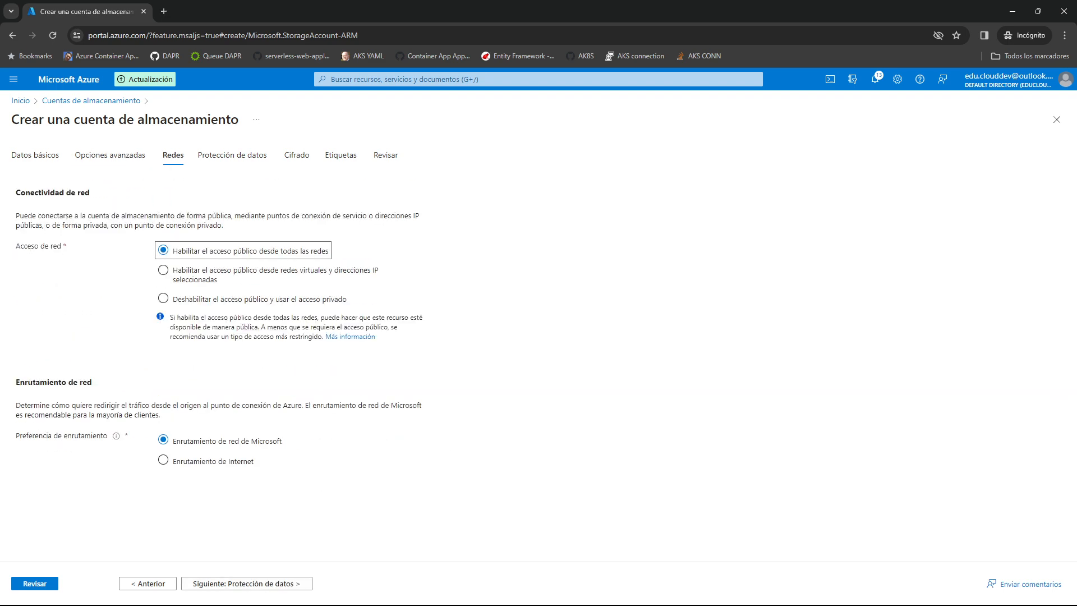
pyautogui.click(224, 583)
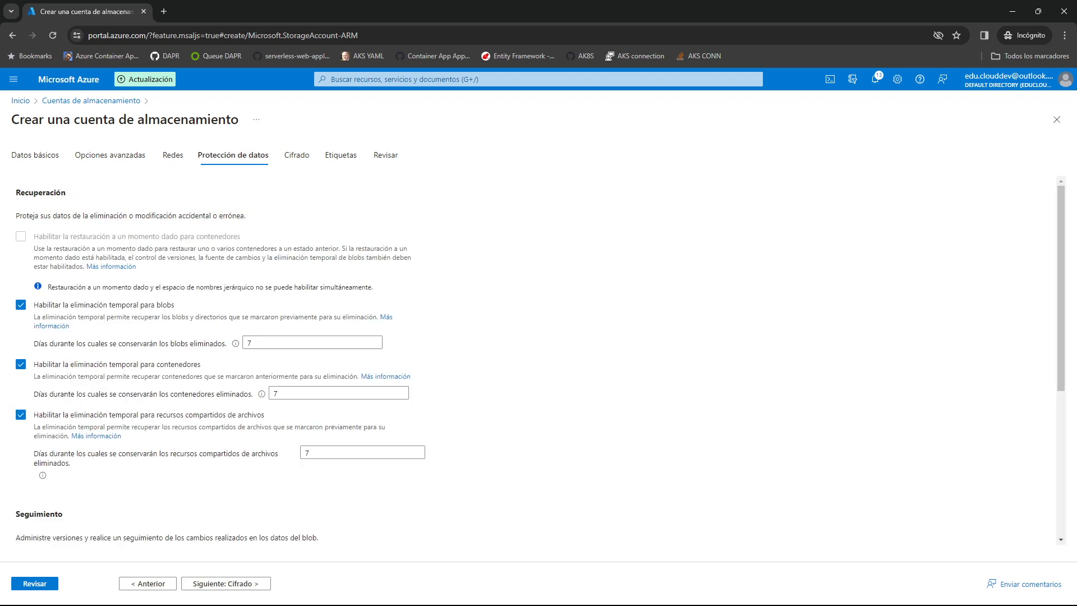
pyautogui.click(224, 583)
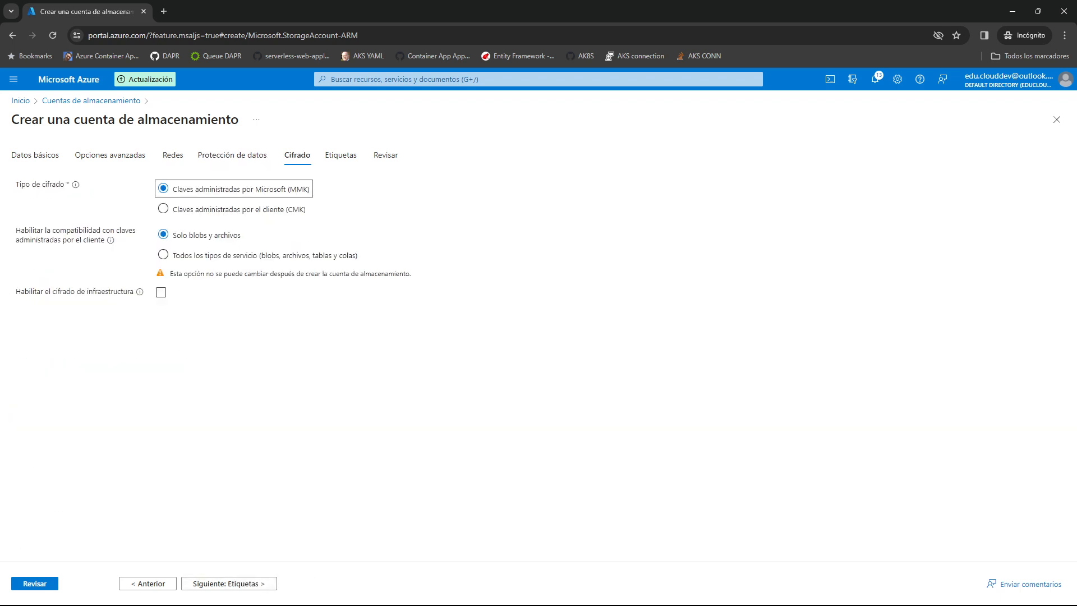
pyautogui.click(224, 584)
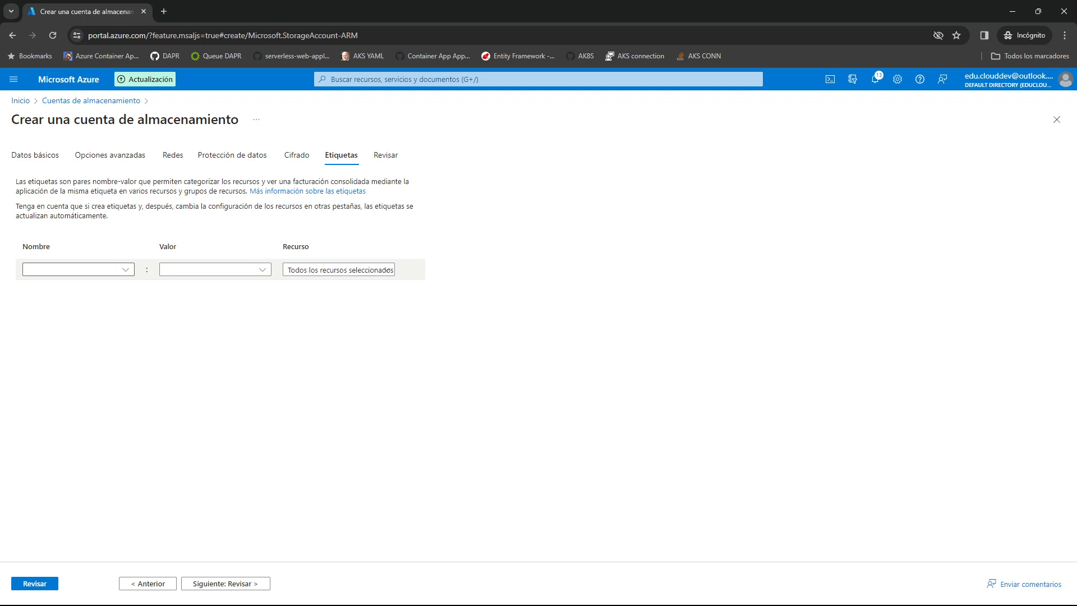
# Tag the new storage account with the name datalake and value pro, and create the account.
pyautogui.click(73, 269)
pyautogui.write('datalake')
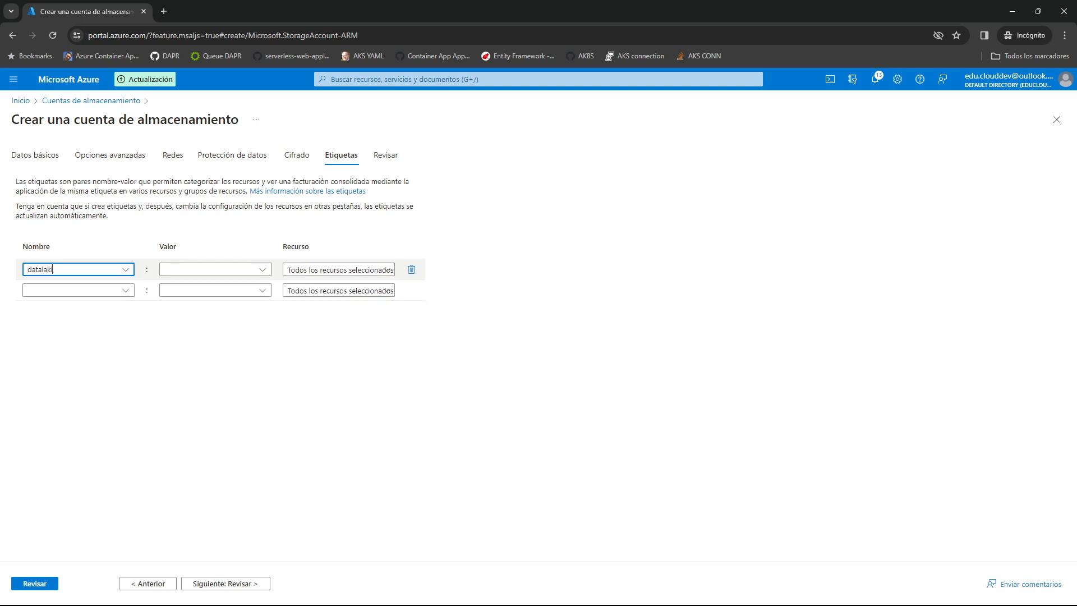
pyautogui.press('Tab')
pyautogui.press('Tab')
pyautogui.press('Tab')
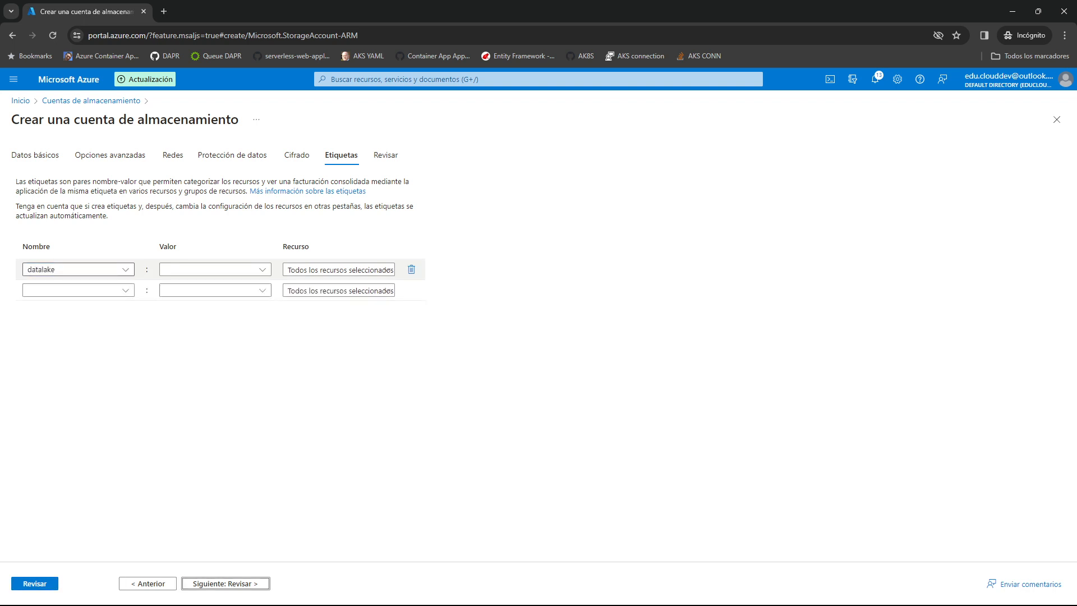
pyautogui.click(210, 269)
pyautogui.click(210, 269)
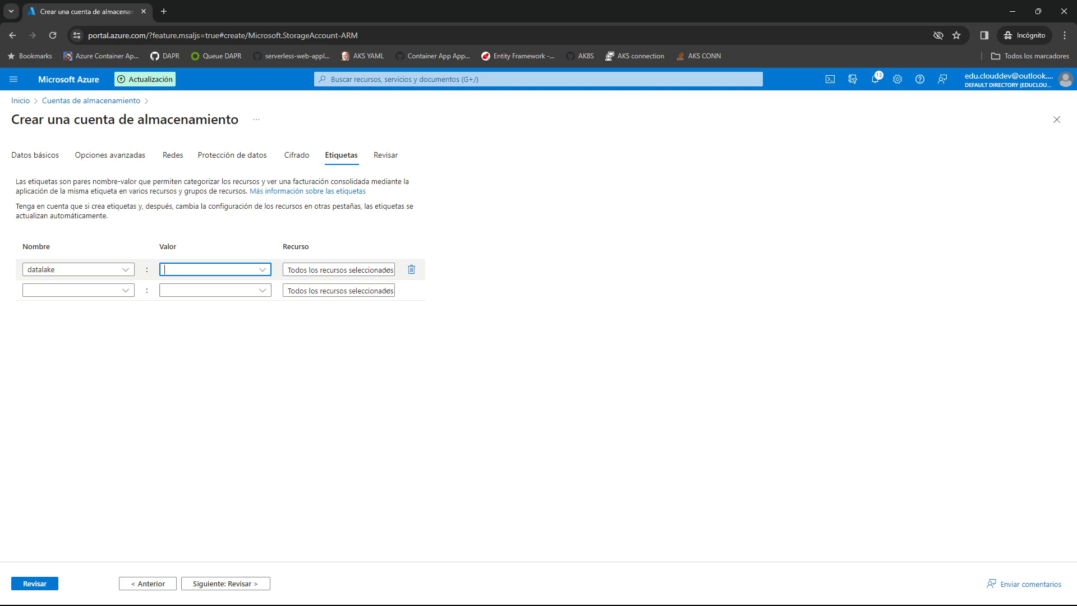
pyautogui.write('pro')
pyautogui.click(241, 359)
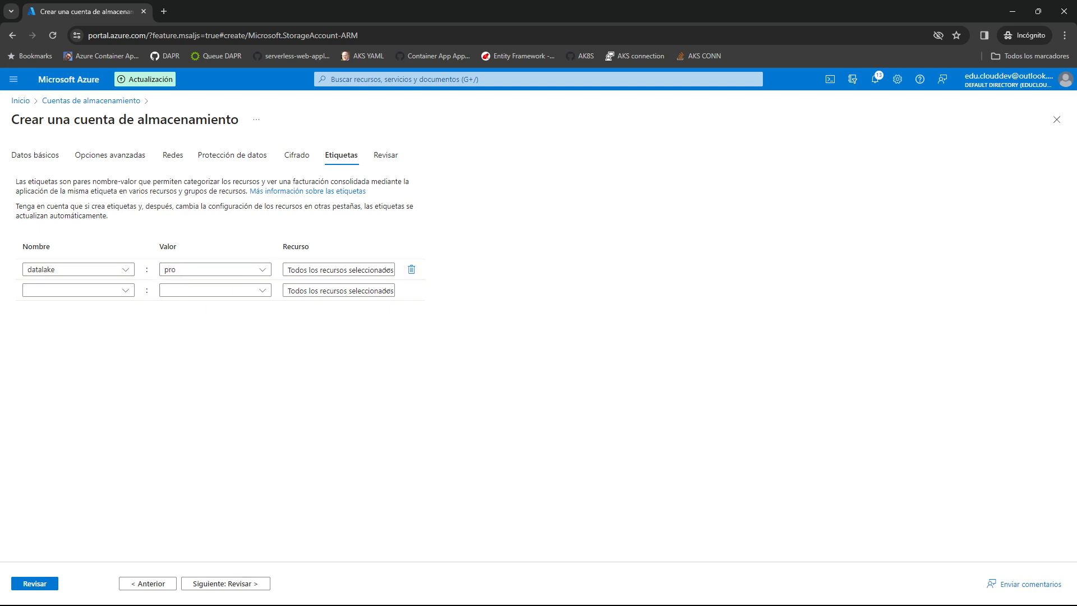
pyautogui.click(225, 584)
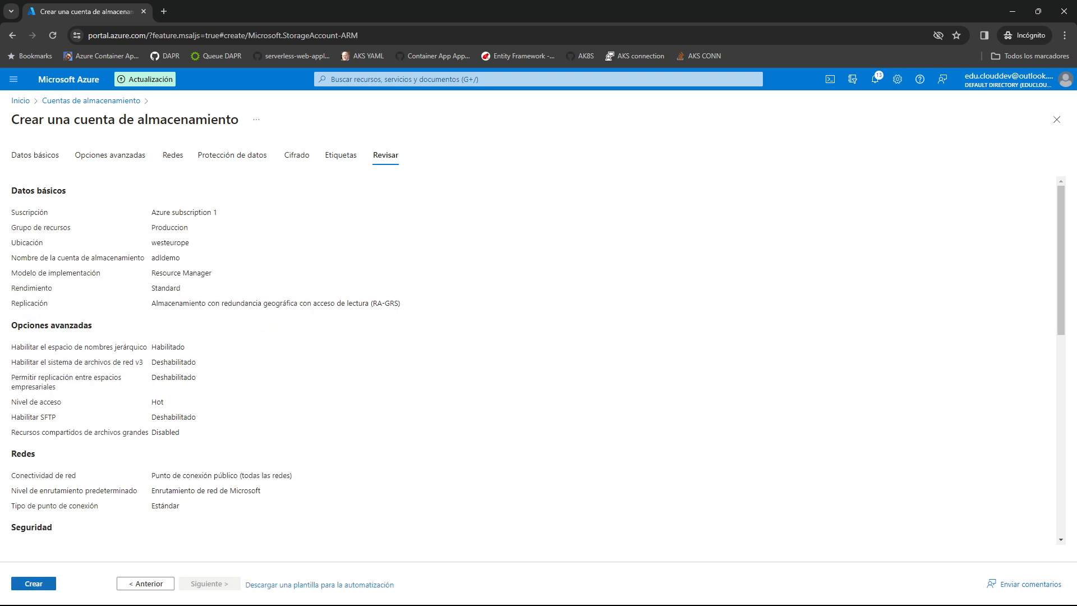
pyautogui.click(34, 583)
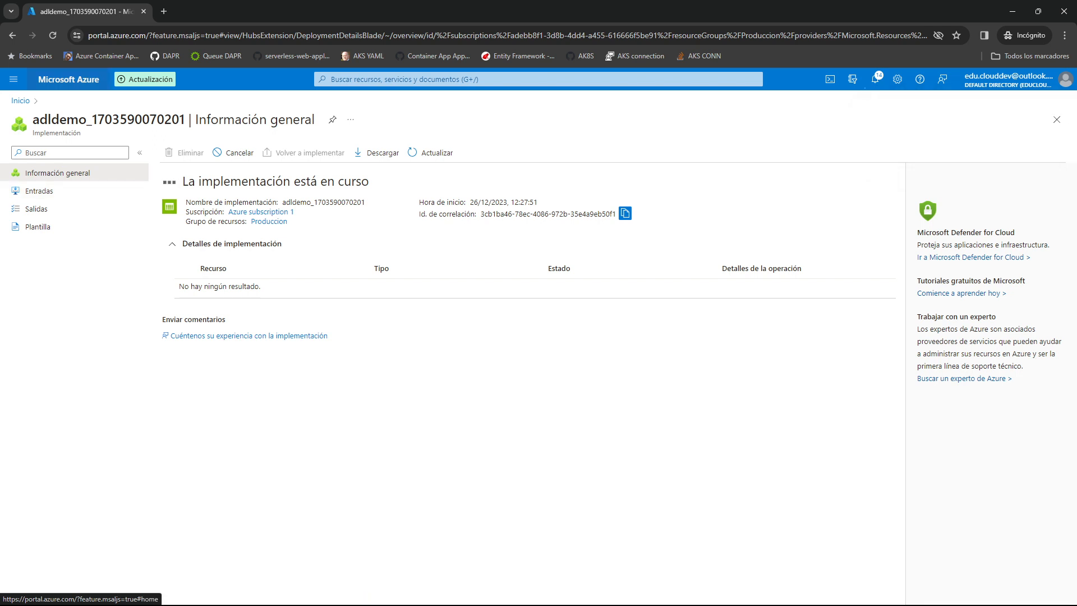
# Open the stgproduccion storage account in a separate browser tab and the deployed adldemo account in the original one.
pyautogui.middleClick(69, 80)
pyautogui.moveTo(219, 11); pyautogui.dragTo(101, 12)
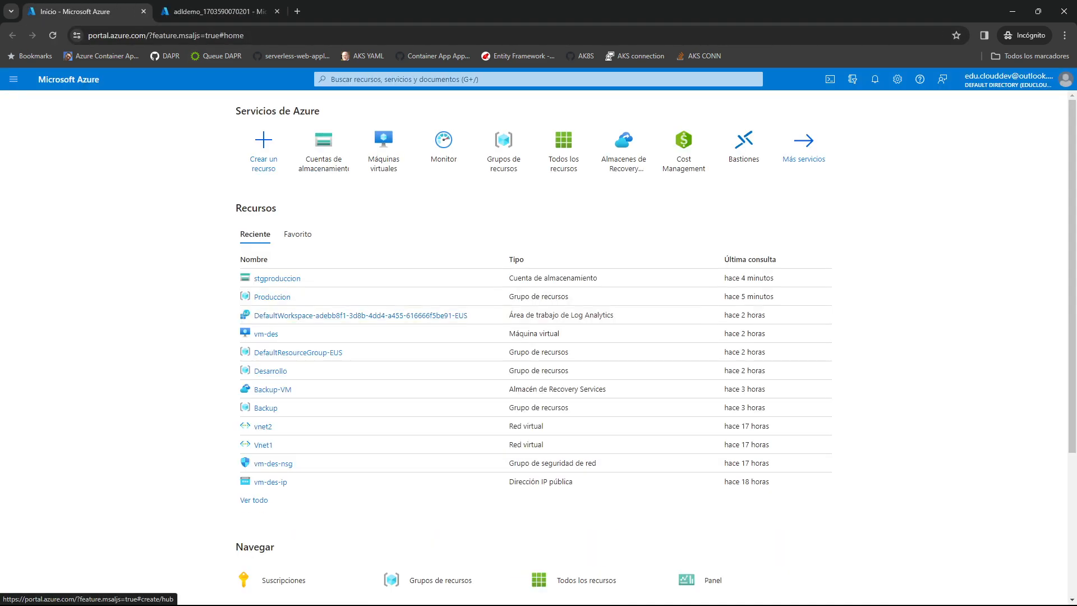
pyautogui.click(280, 277)
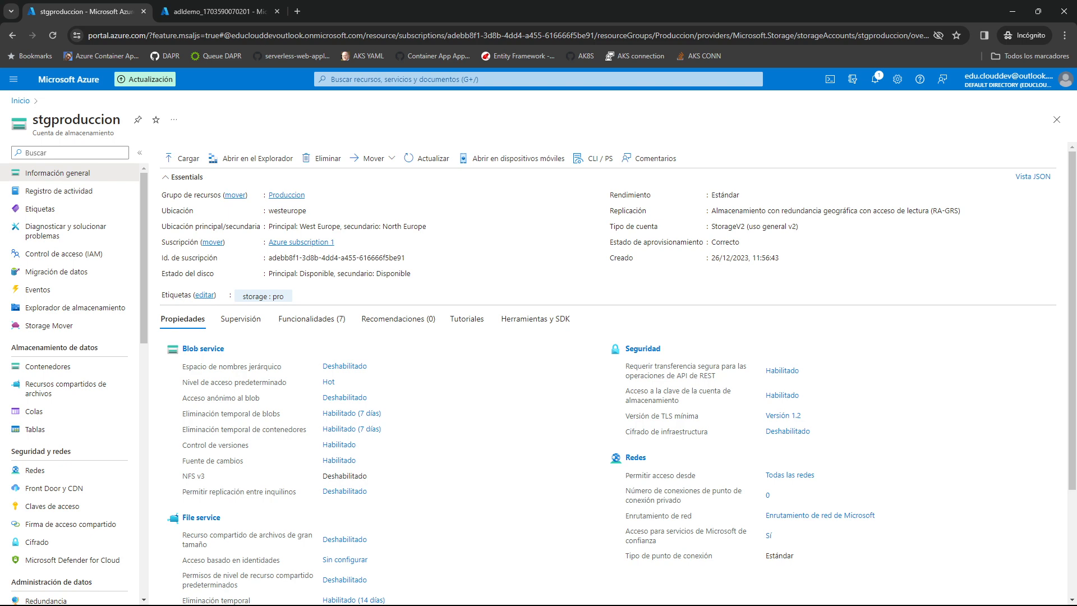
pyautogui.hotkey('ctrl', 'Tab')
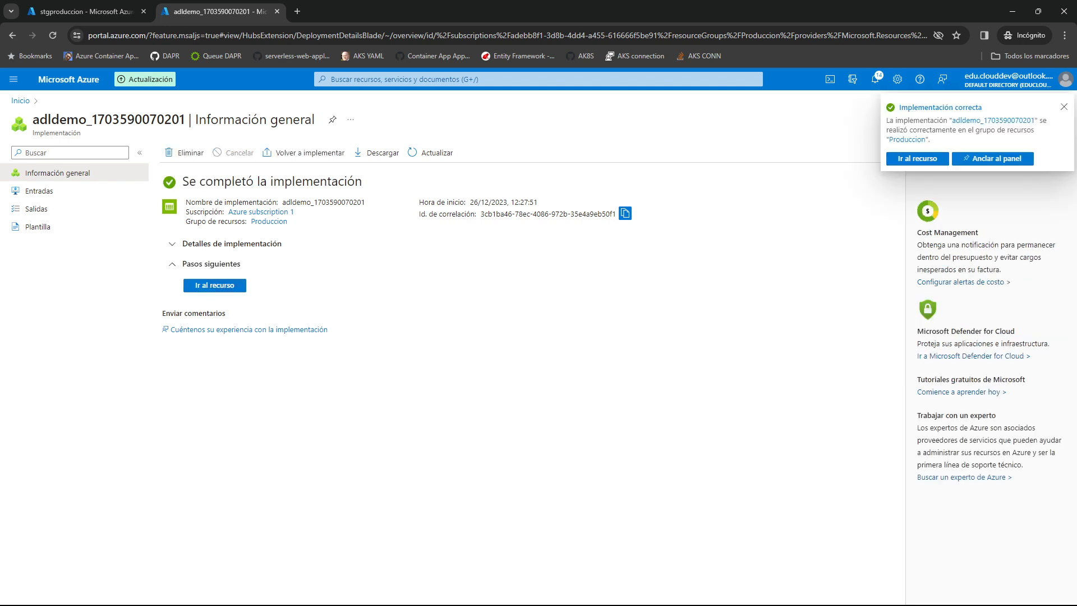
pyautogui.click(215, 285)
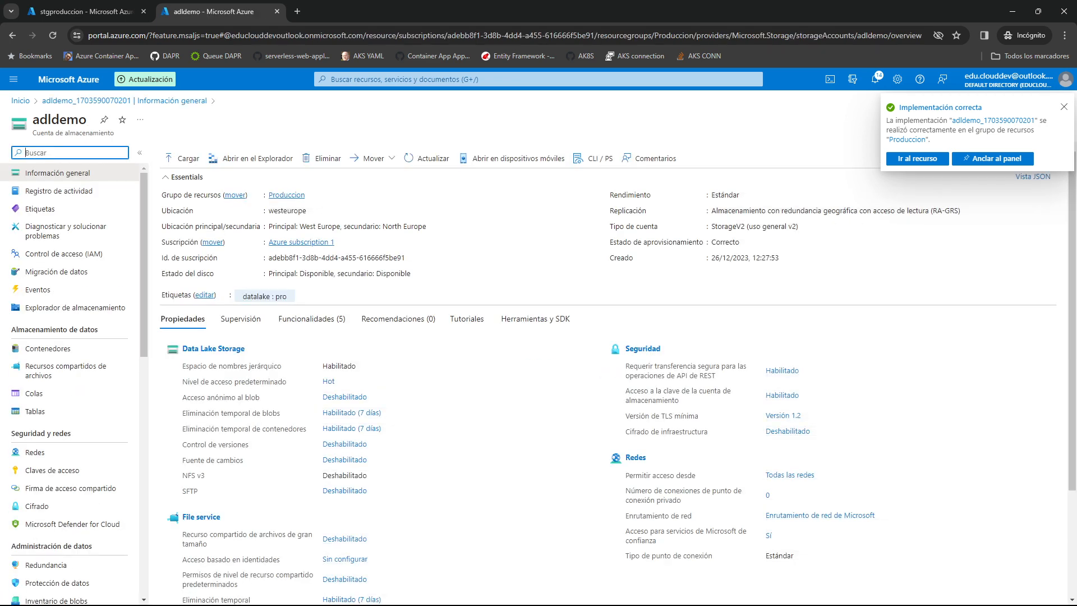
# Compare the hierarchical namespace property of the stgproduccion and adldemo storage accounts.
pyautogui.click(87, 11)
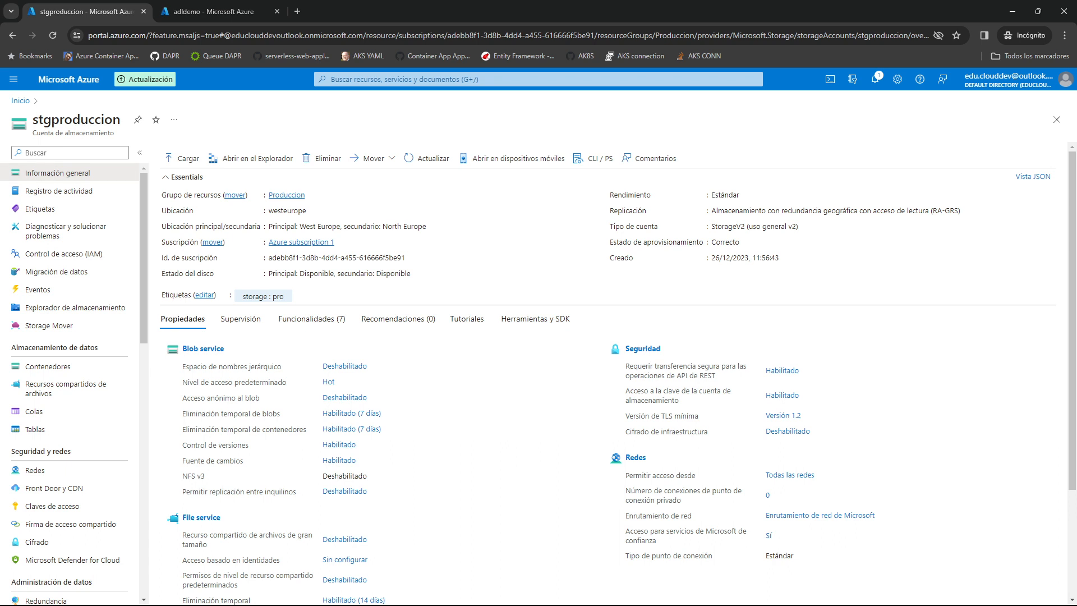
pyautogui.doubleClick(76, 119)
pyautogui.click(76, 120)
pyautogui.moveTo(186, 366); pyautogui.dragTo(281, 366)
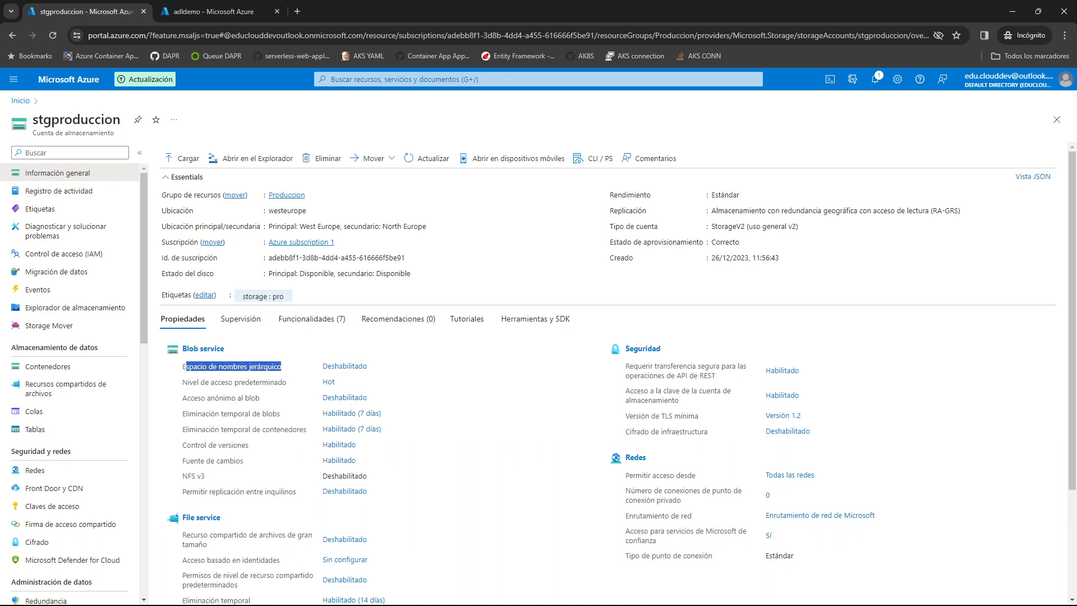
pyautogui.click(213, 11)
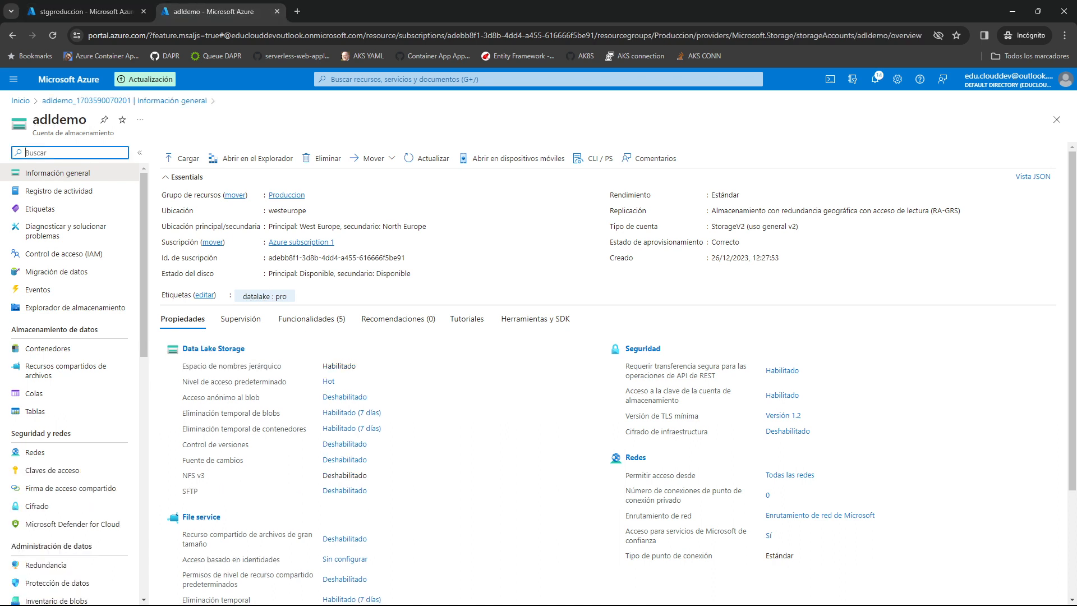
pyautogui.moveTo(327, 365); pyautogui.dragTo(347, 366)
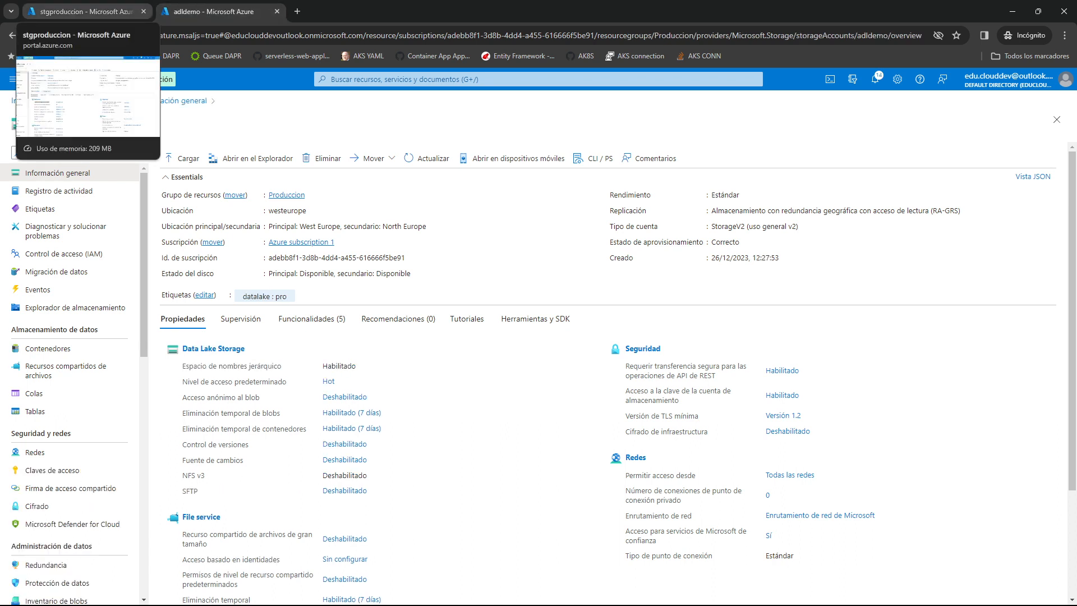
# Create a container named contenedoradl1 in the adldemo account and open it.
pyautogui.click(48, 348)
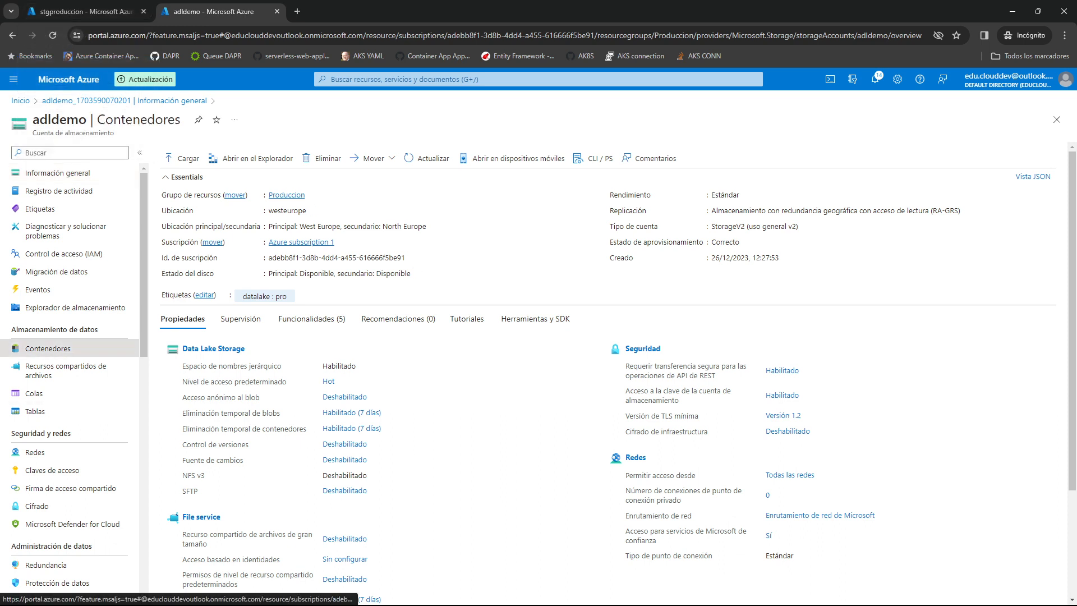
pyautogui.click(190, 152)
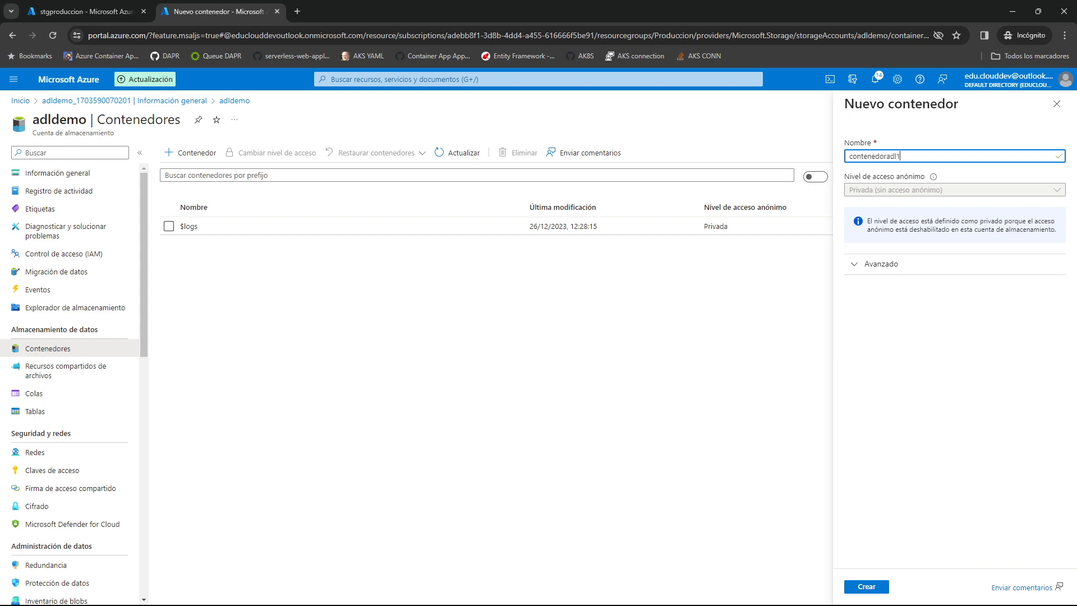
pyautogui.press('Return')
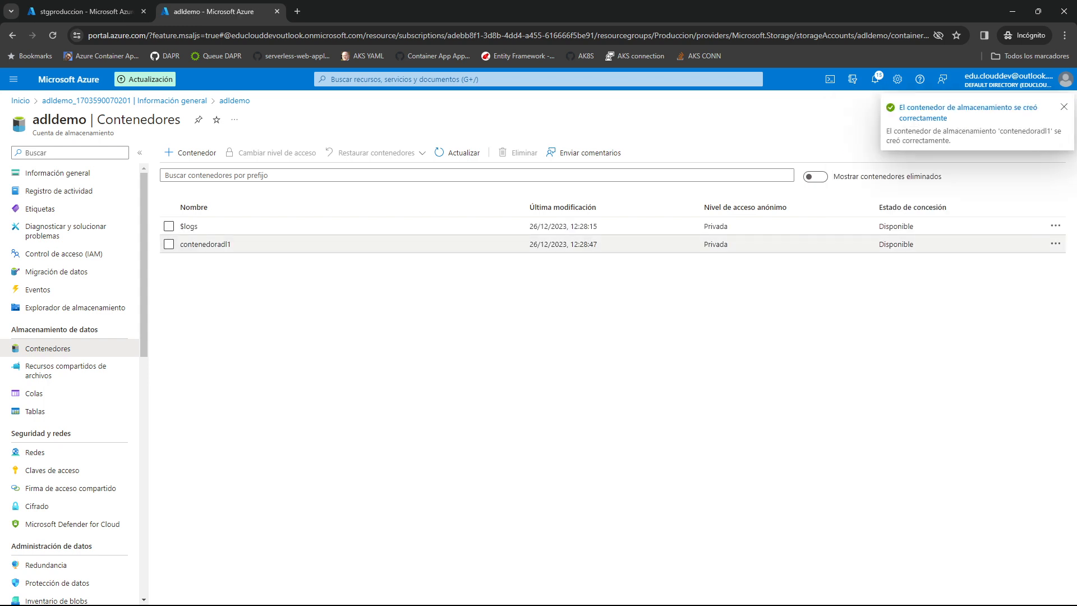
pyautogui.click(205, 244)
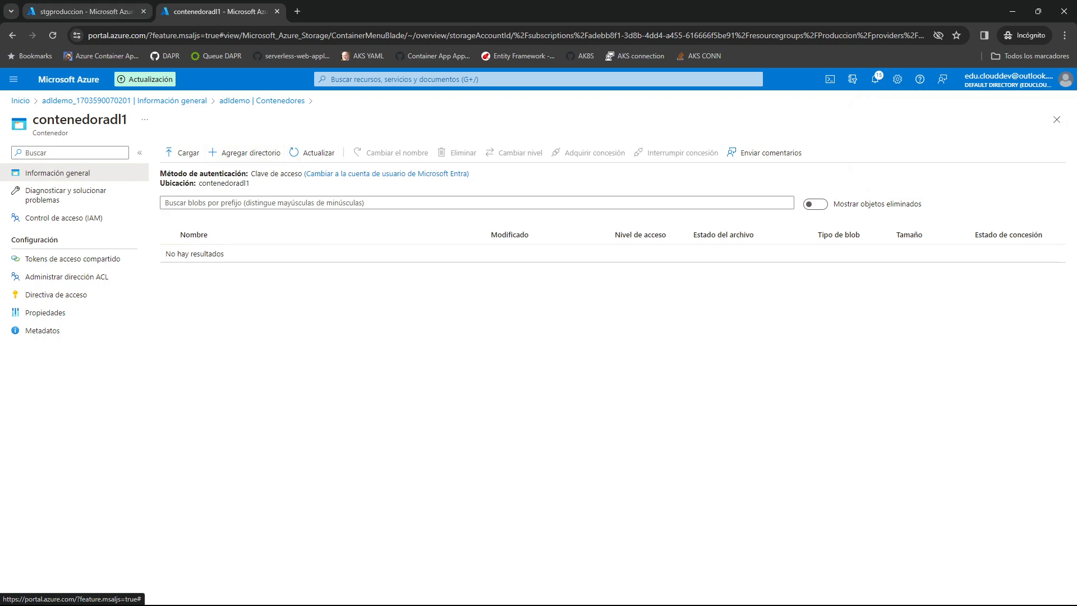
# Open contenedor1 in the stgproduccion account to compare its available options with those of contenedoradl1.
pyautogui.click(84, 12)
pyautogui.click(47, 366)
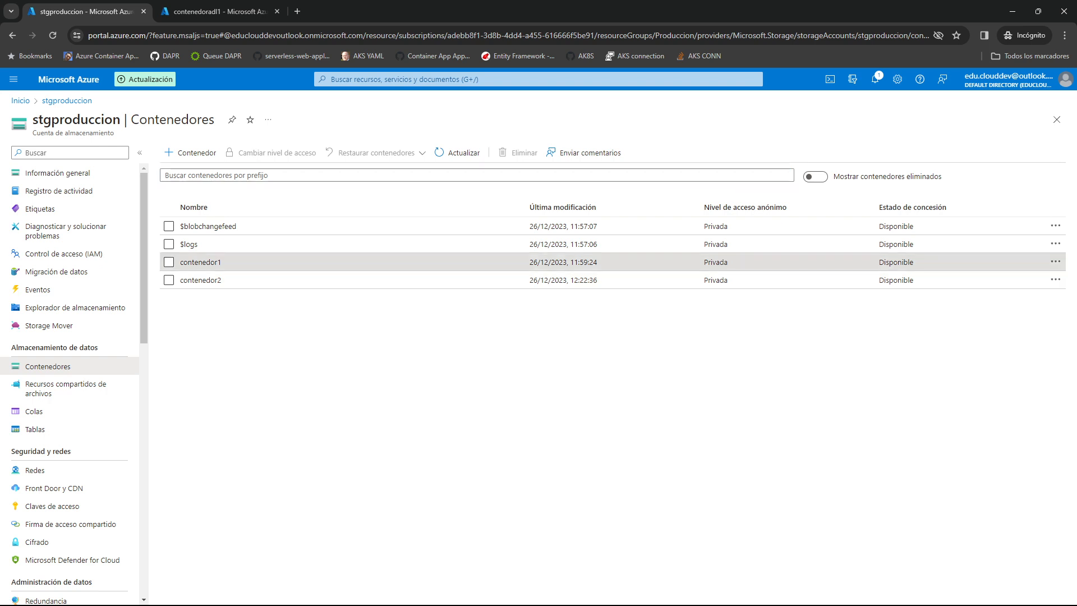
pyautogui.click(201, 262)
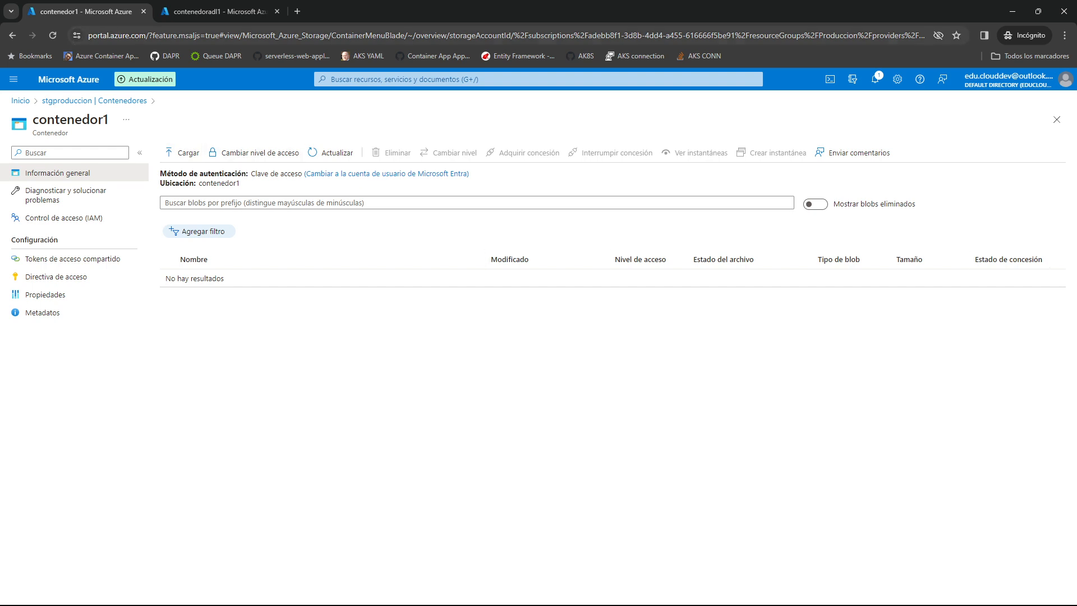
# Add two directories named directorio1 and directorio2 to contenedoradl1 in the adldemo account.
pyautogui.hotkey('ctrl', 'Tab')
pyautogui.click(245, 152)
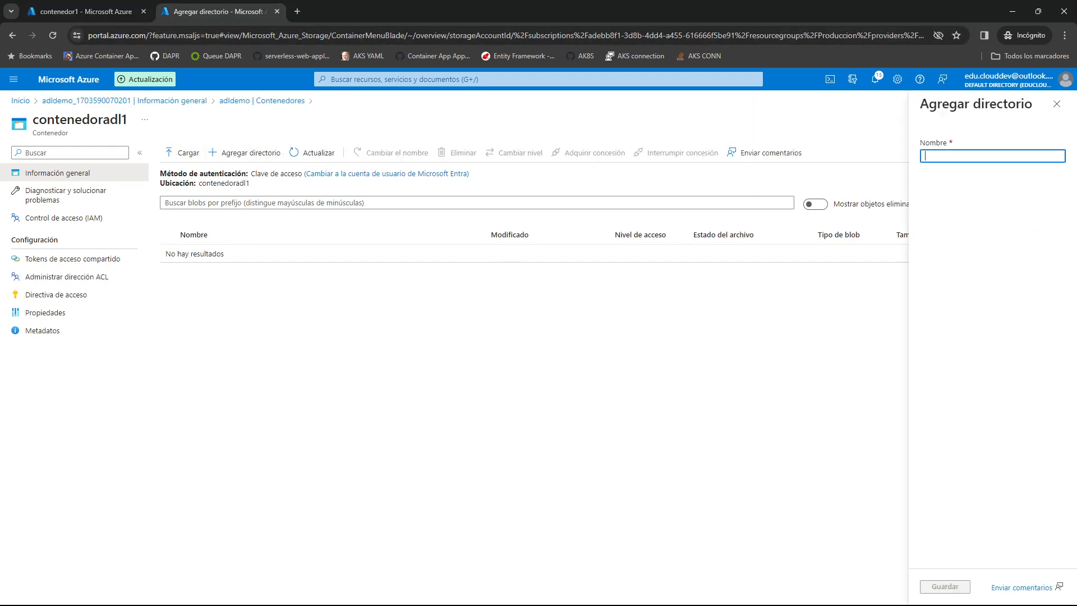
pyautogui.write('directorio1')
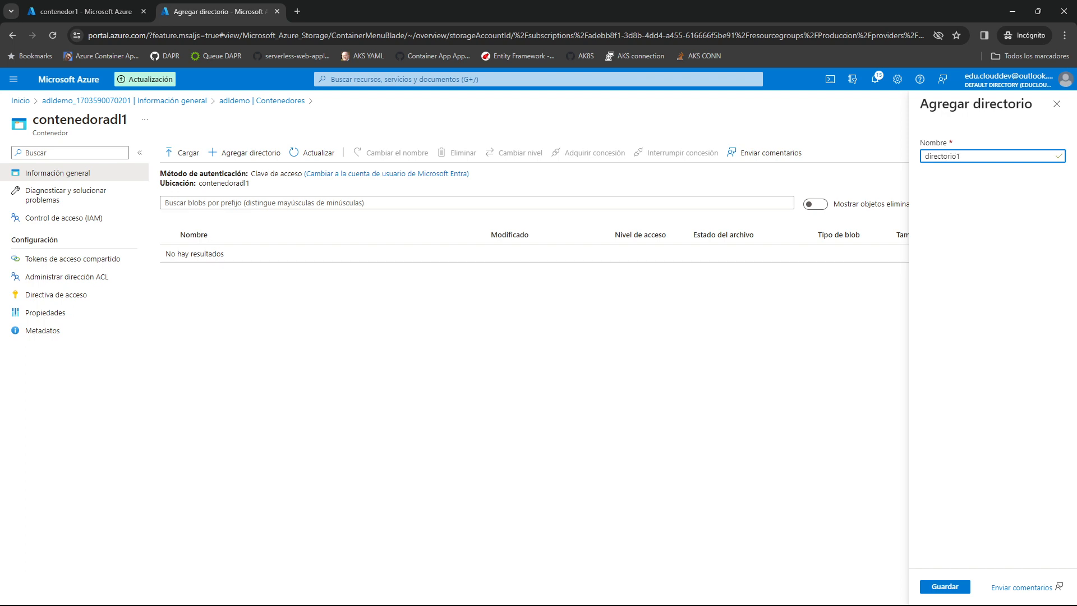
pyautogui.press('Return')
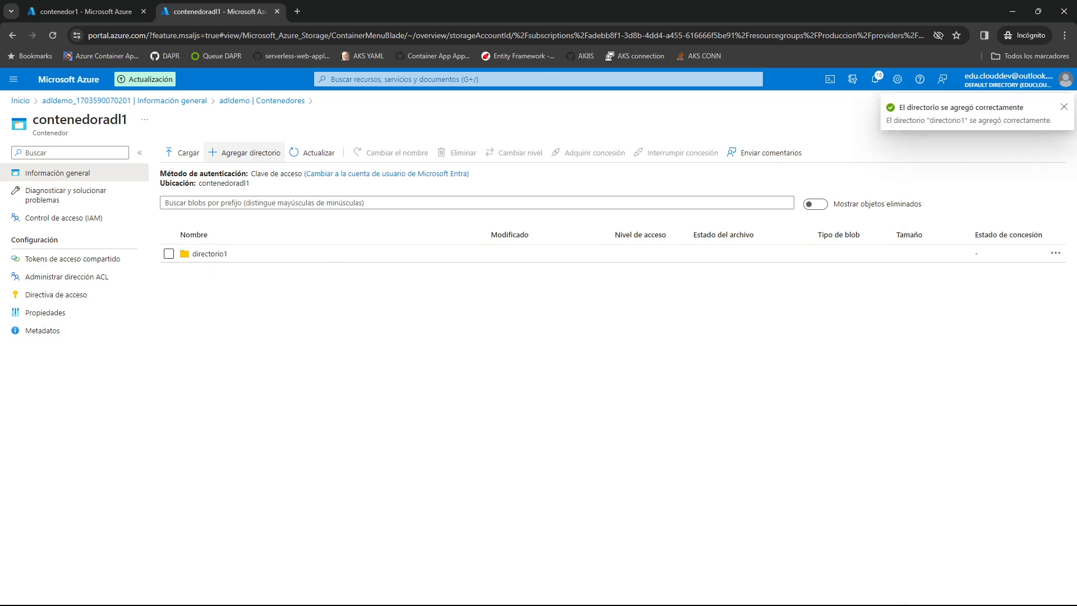
pyautogui.write('d')
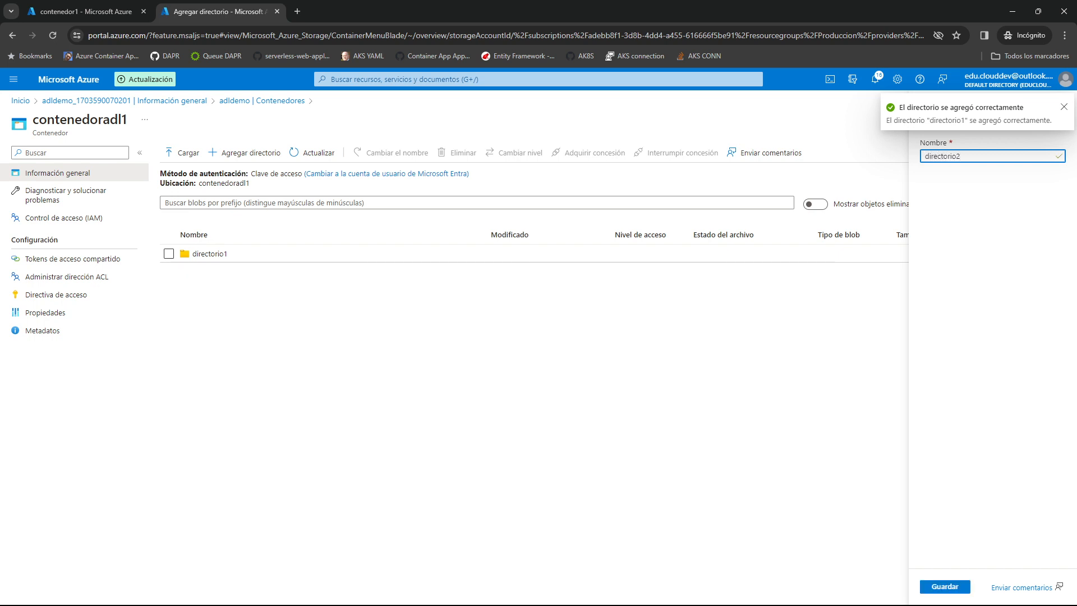
pyautogui.write('irectorio2')
pyautogui.press('Return')
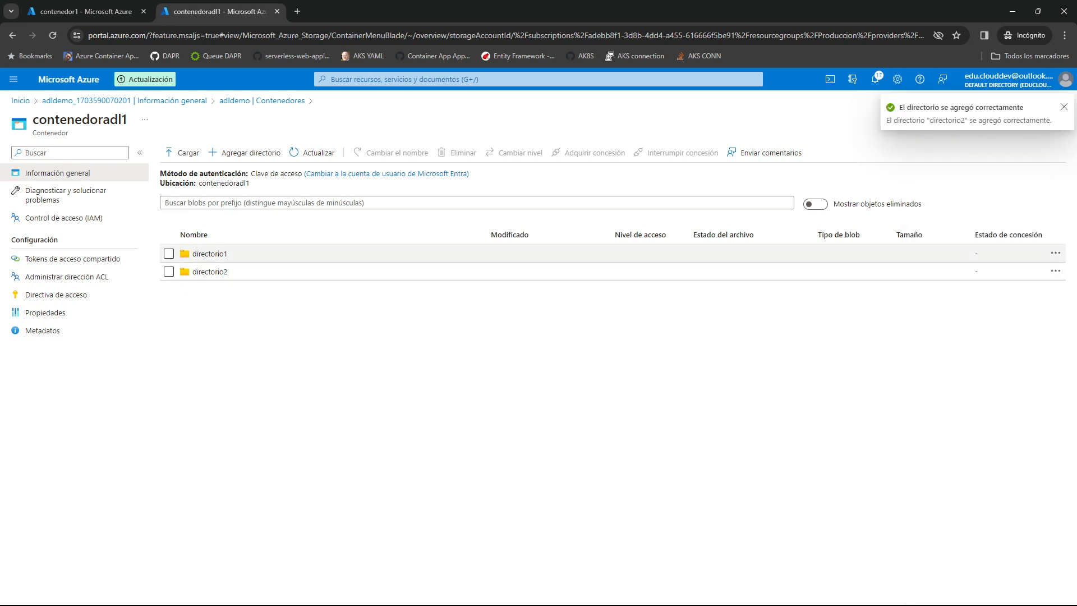
# Add a directory named subdirectorio1 inside directorio1.
pyautogui.click(210, 254)
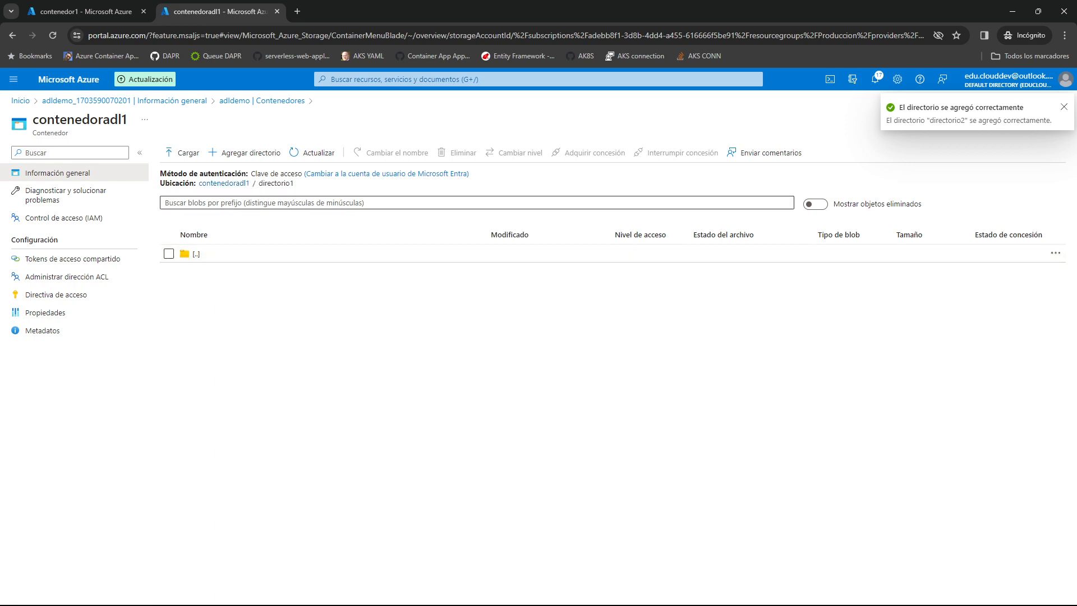
pyautogui.click(244, 152)
pyautogui.write('directorio1')
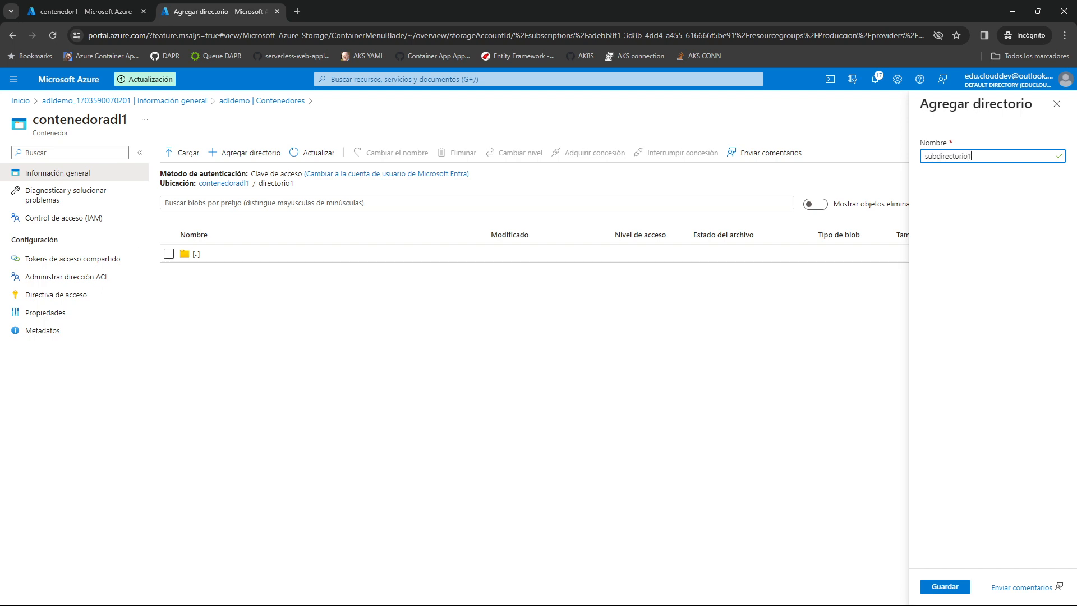
pyautogui.press('Return')
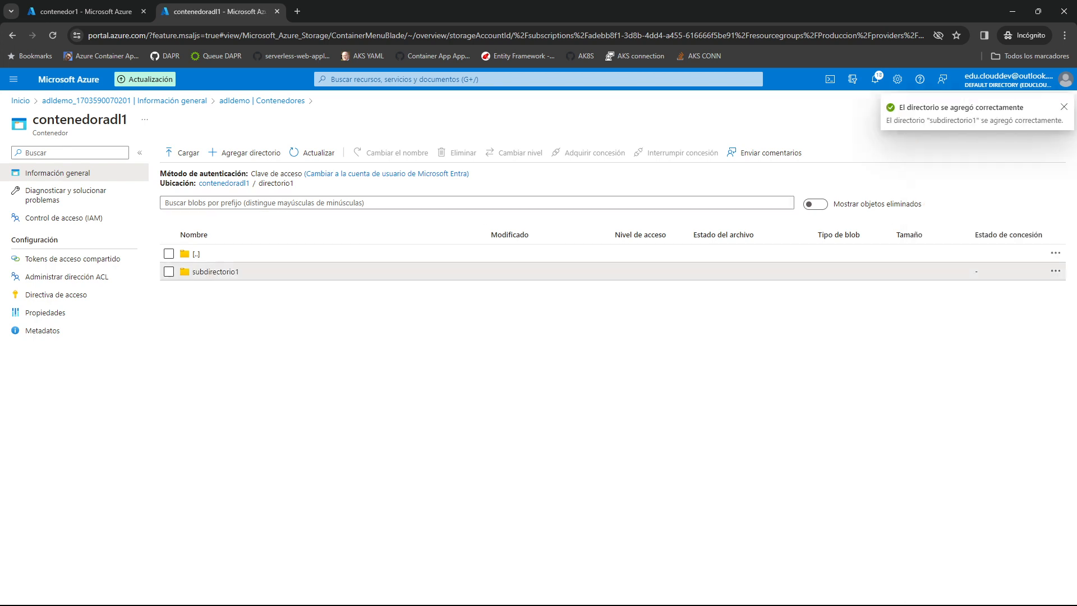
# Look inside subdirectorio1, return to the root of contenedoradl1 and reopen directorio1.
pyautogui.click(215, 271)
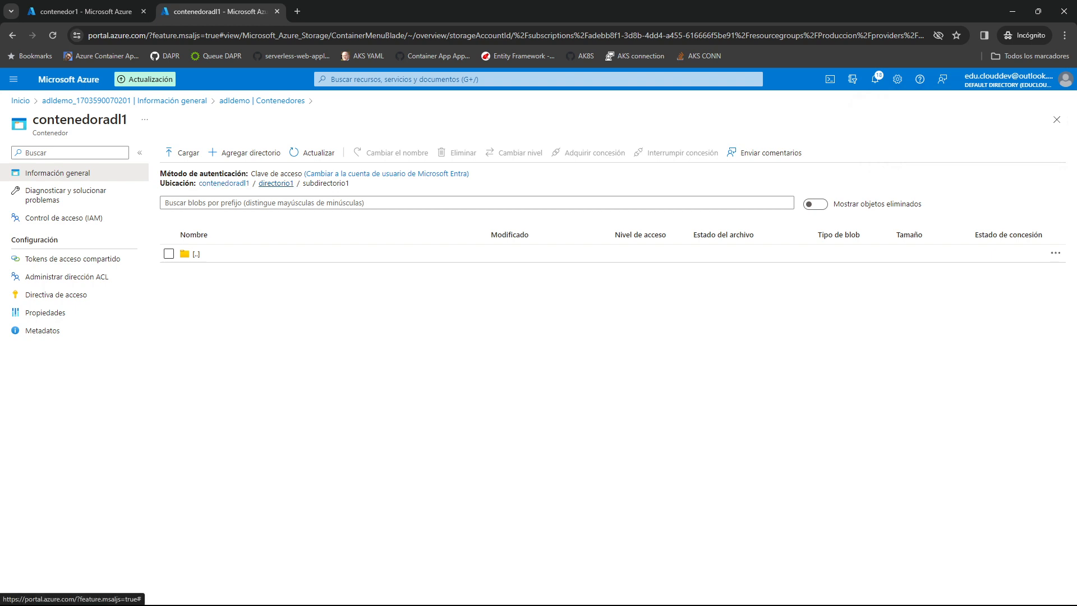
pyautogui.click(223, 183)
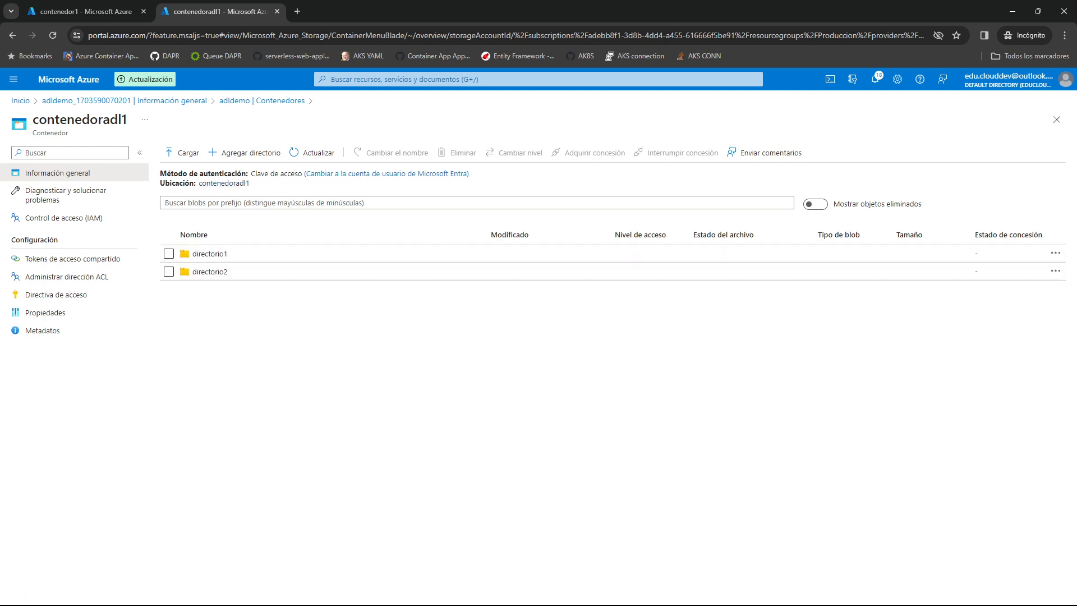
pyautogui.click(210, 254)
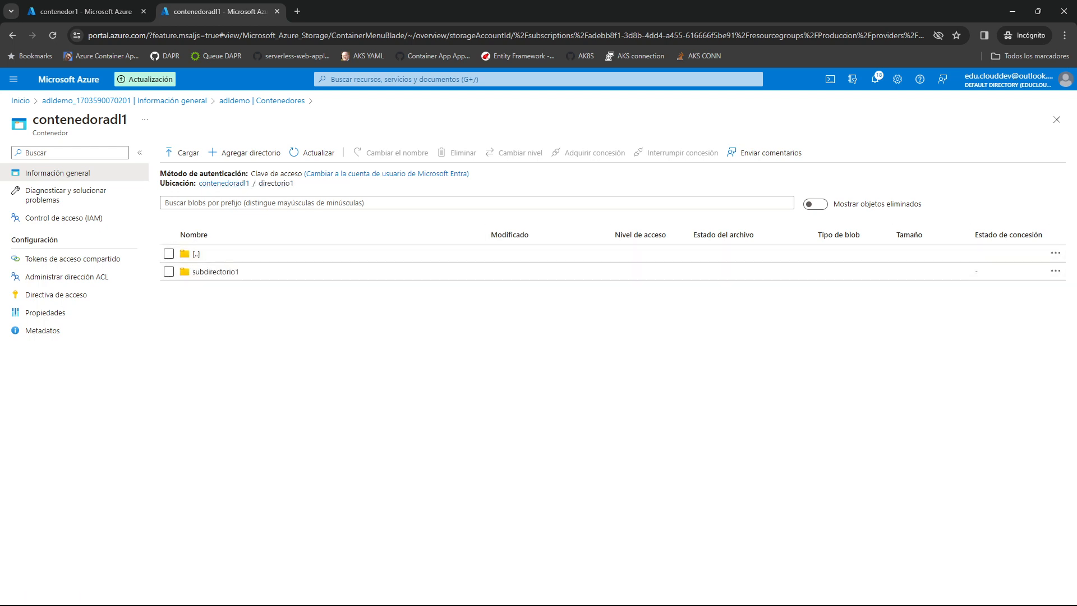
# Upload excel.xlsx and texto.txt from the Archivos Prueba folder on the desktop to the root of contenedor1 in the stgproduccion account.
pyautogui.click(227, 271)
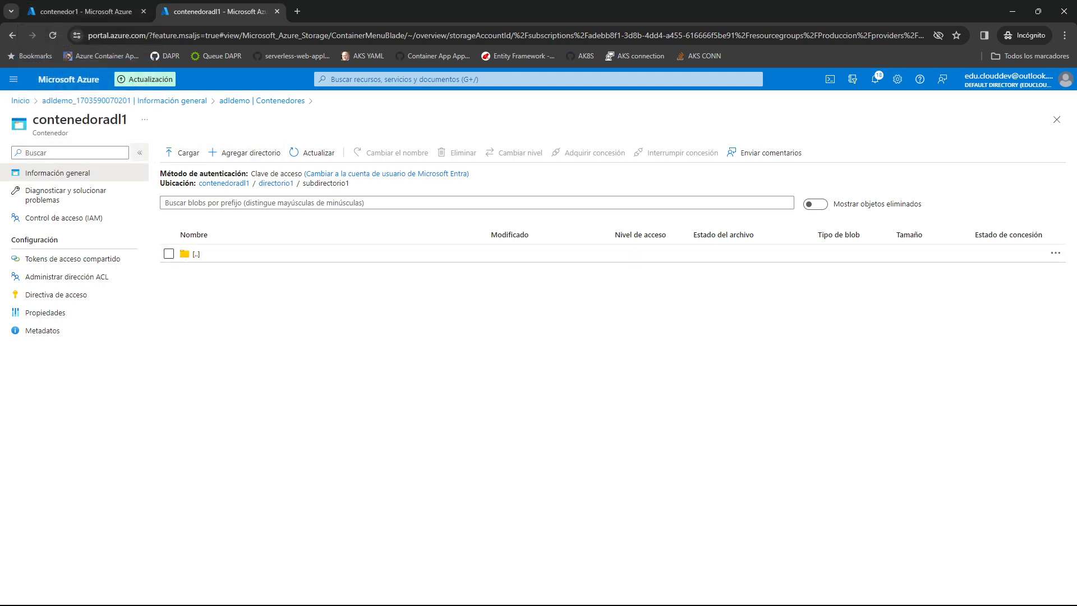
pyautogui.click(84, 11)
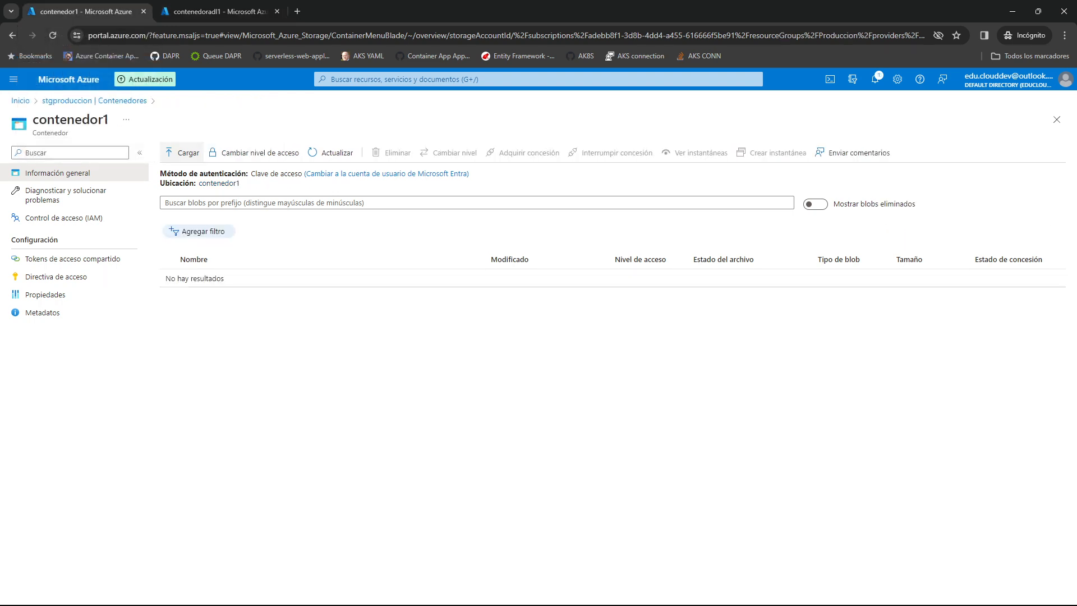
pyautogui.click(184, 153)
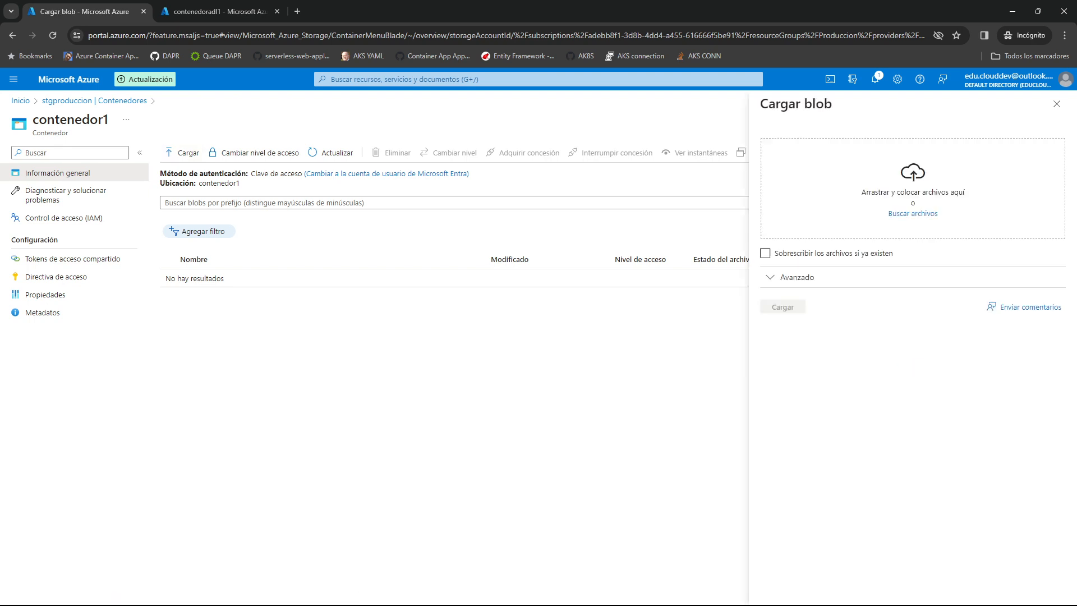
pyautogui.click(912, 213)
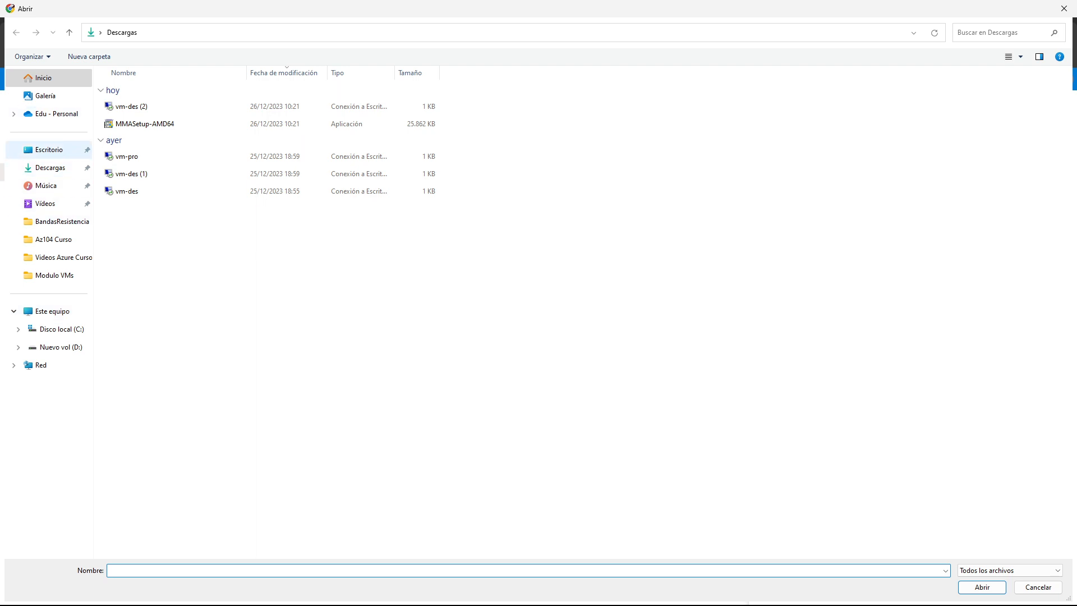
pyautogui.click(49, 149)
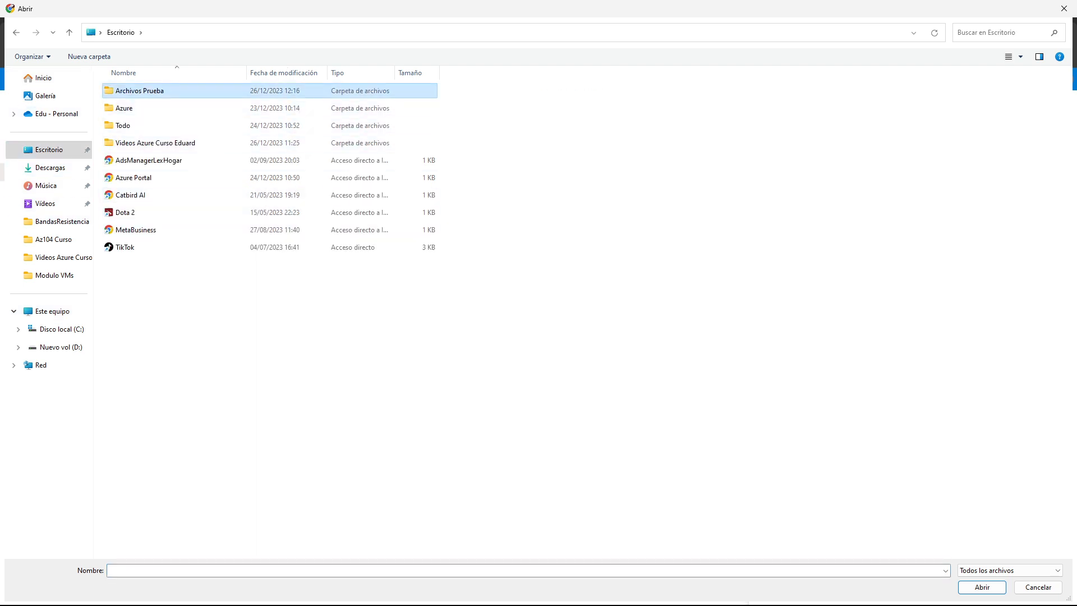
pyautogui.doubleClick(160, 91)
pyautogui.moveTo(180, 168); pyautogui.dragTo(160, 85)
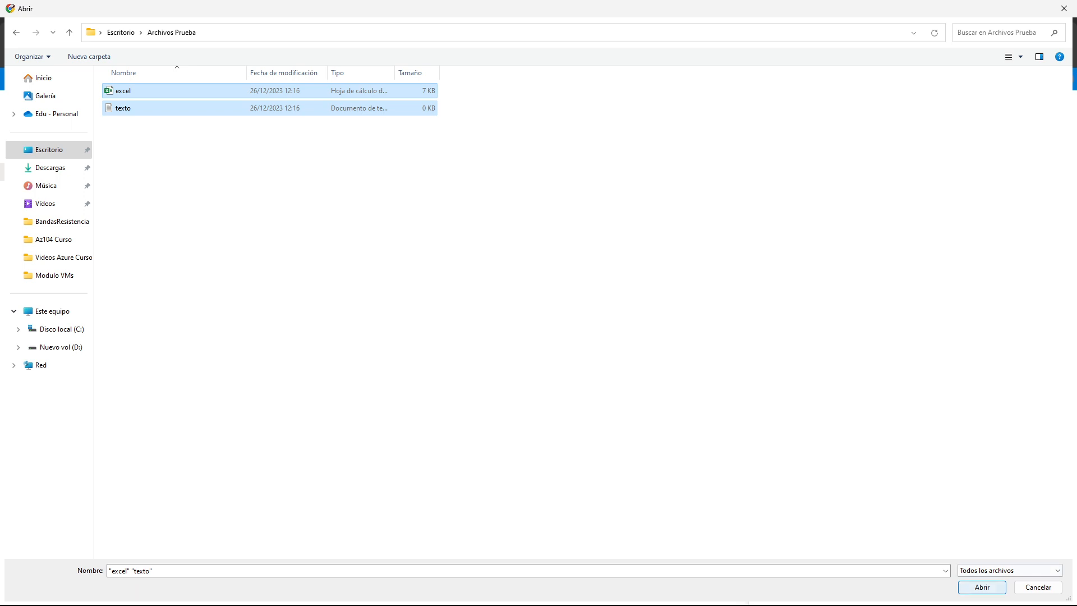
pyautogui.click(981, 587)
pyautogui.click(783, 307)
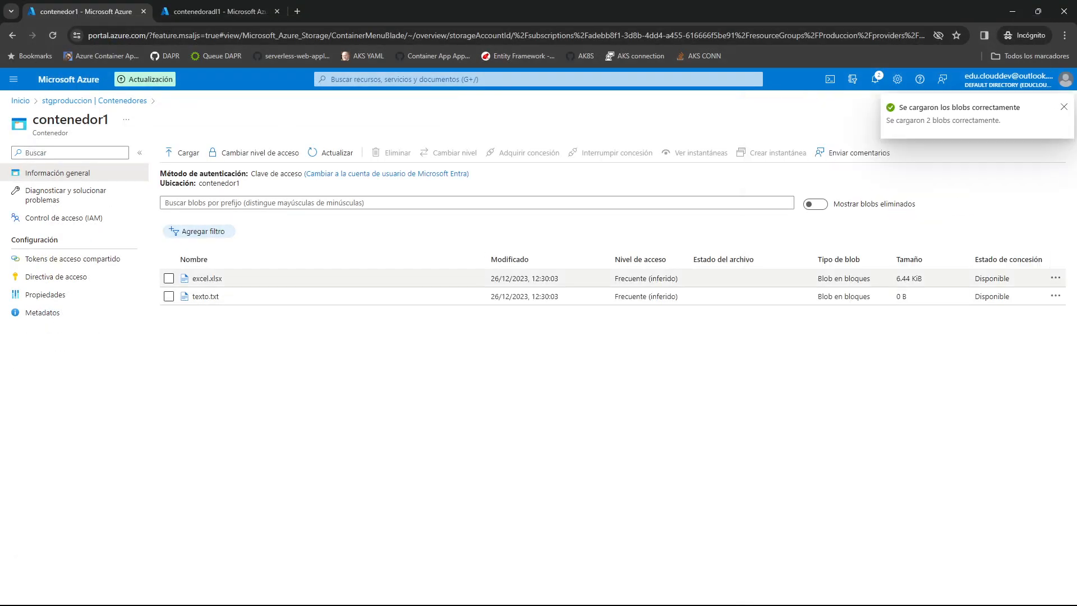
# Upload texto.txt to contenedor1 into a folder named directorio1, and return to the container's root.
pyautogui.click(182, 152)
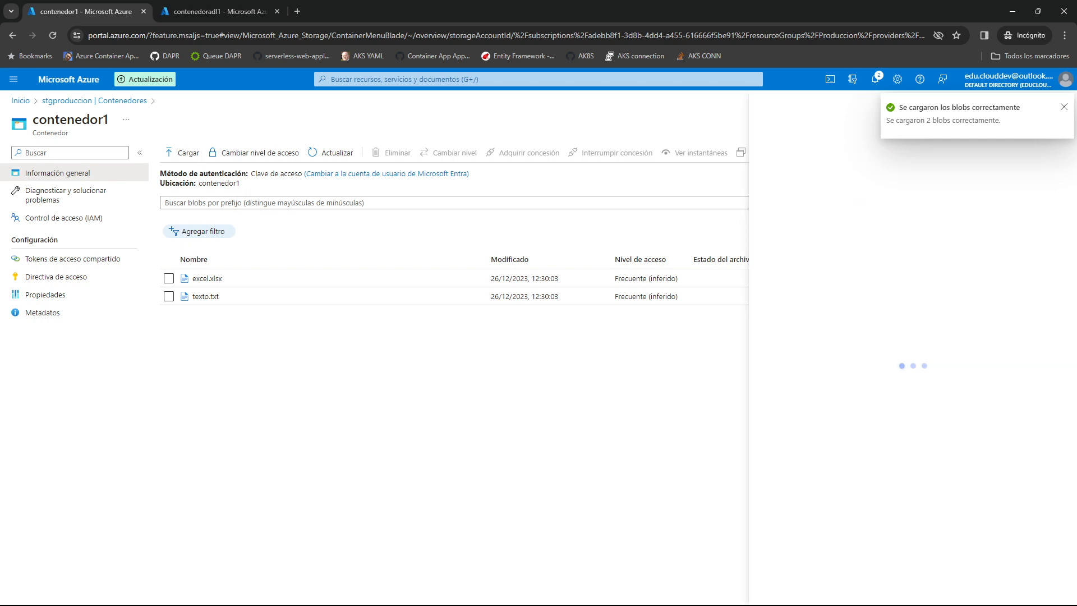
pyautogui.click(913, 214)
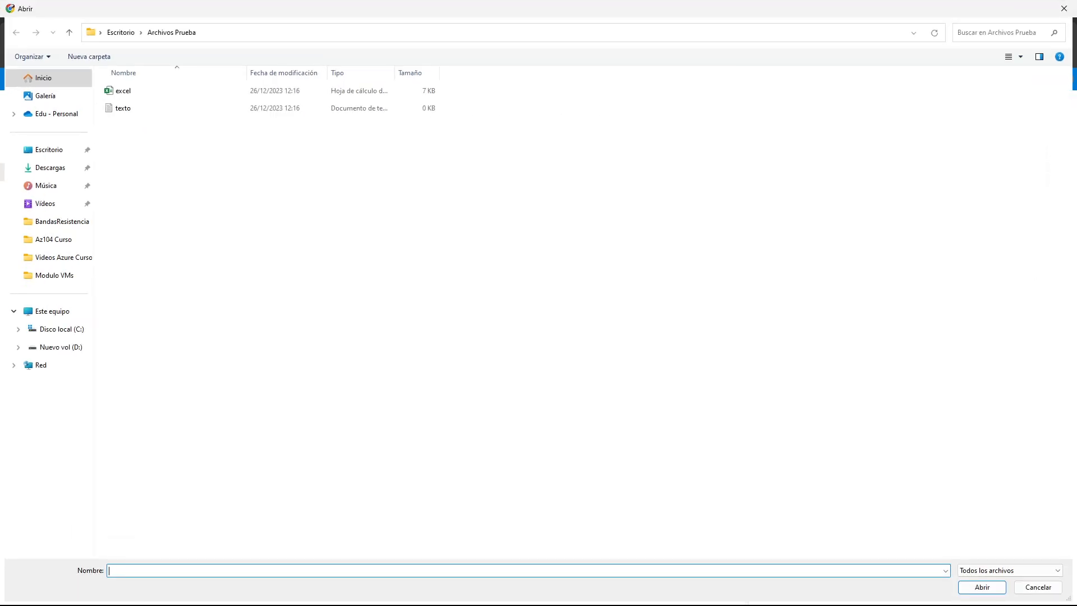
pyautogui.click(213, 108)
pyautogui.click(981, 587)
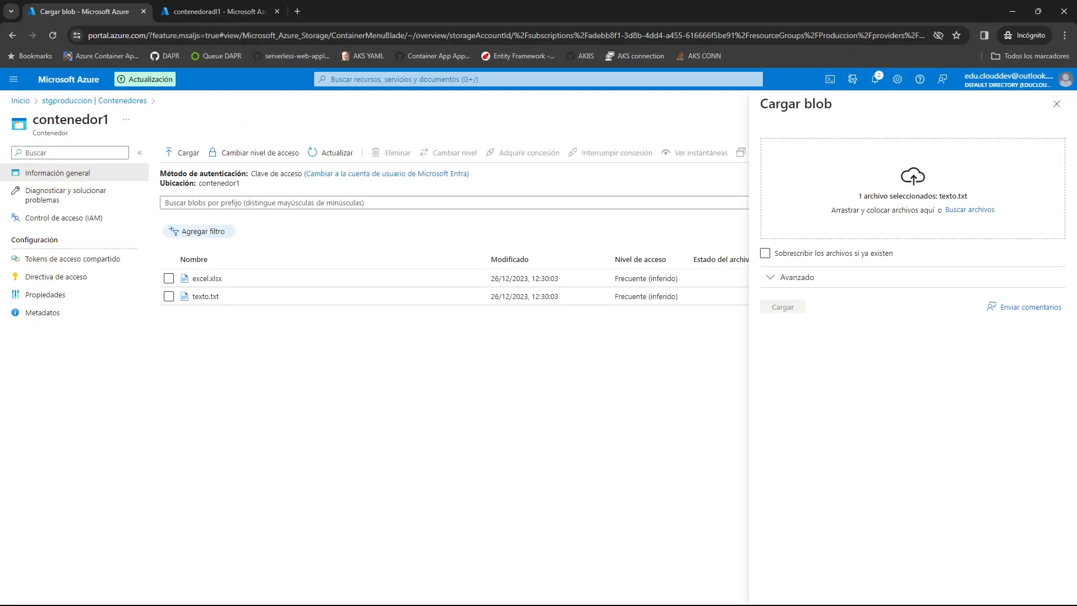
pyautogui.click(796, 287)
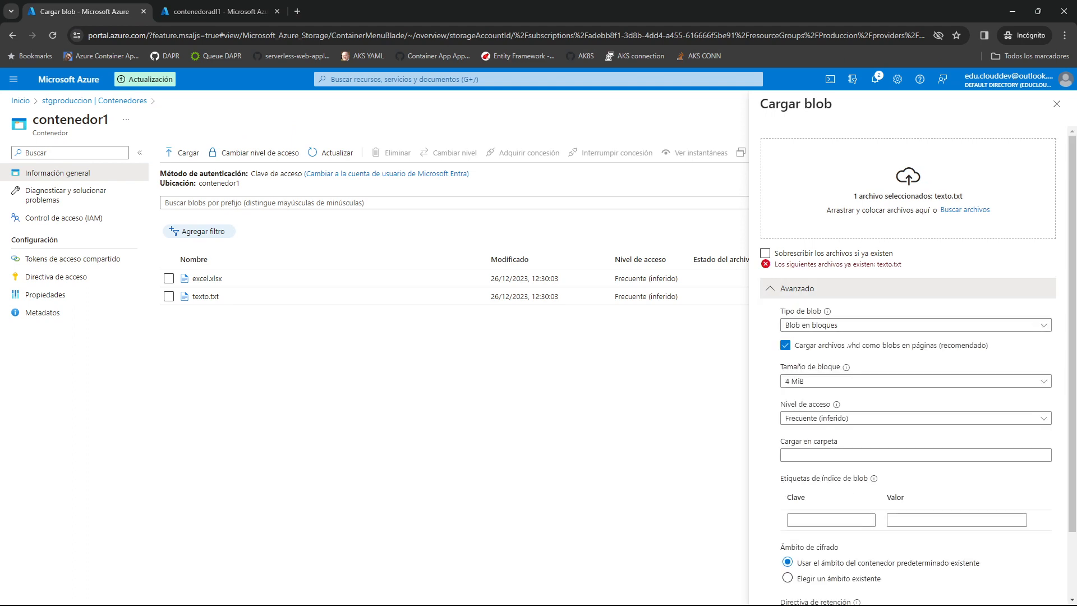
pyautogui.scroll(-1, 914, 365)
pyautogui.click(915, 399)
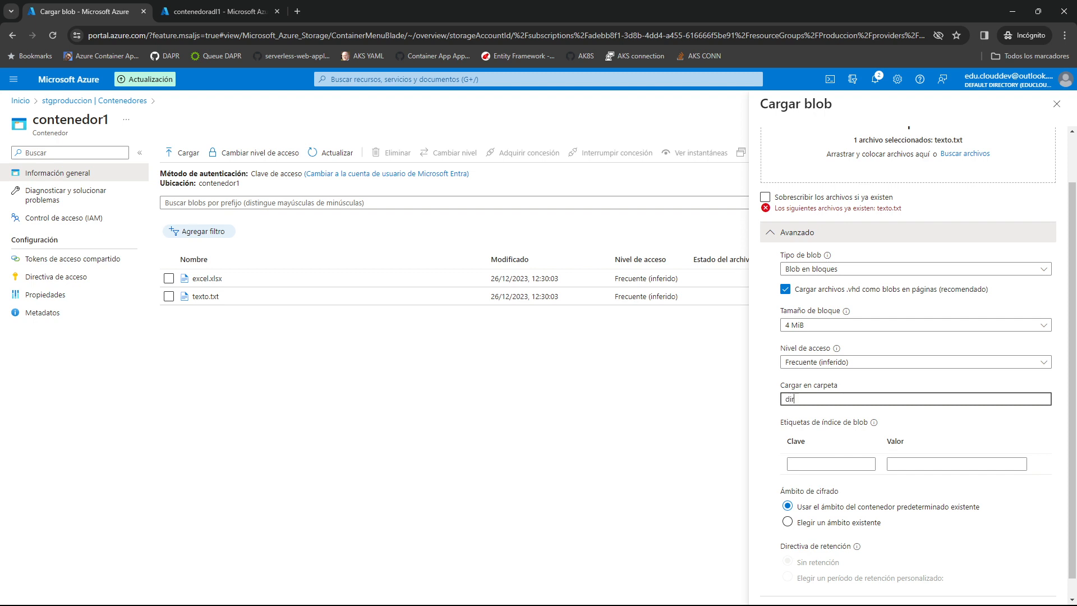
pyautogui.write('directorio1')
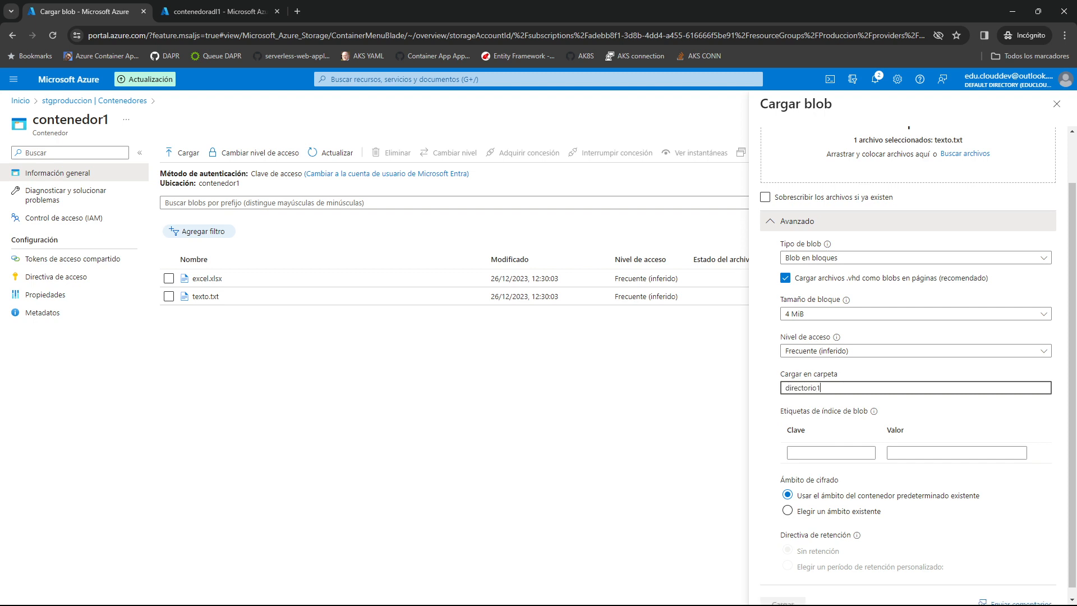
pyautogui.click(783, 601)
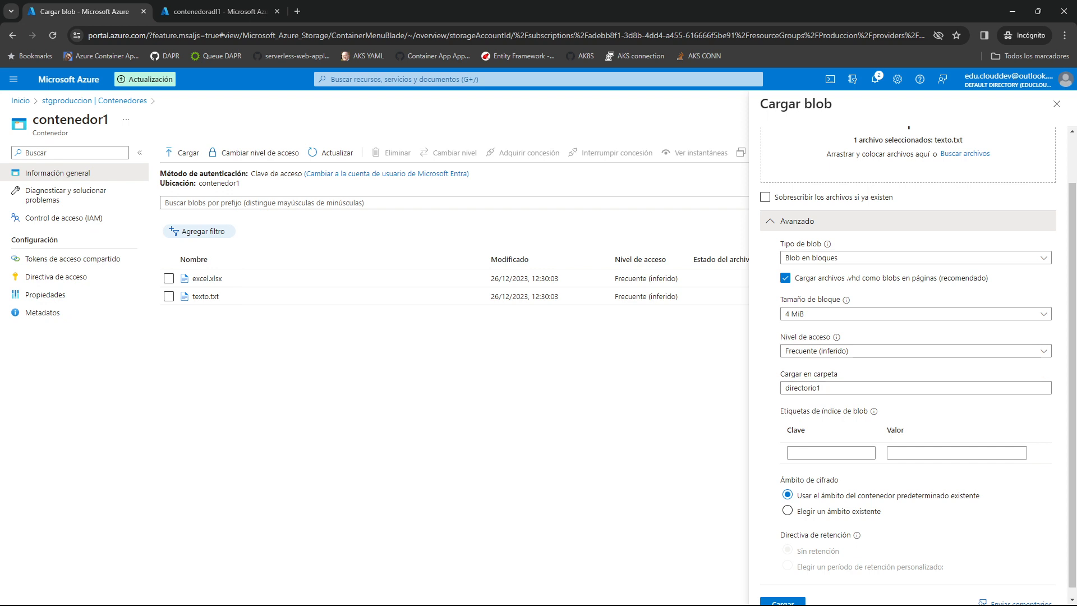
pyautogui.scroll(1, 908, 359)
pyautogui.scroll(-2, 908, 359)
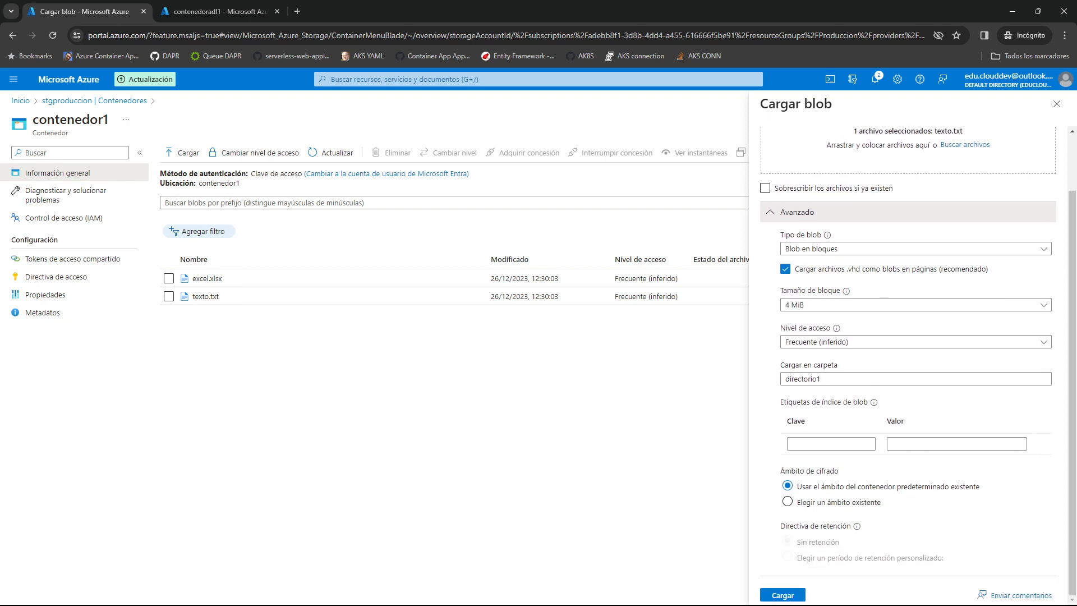
pyautogui.click(783, 595)
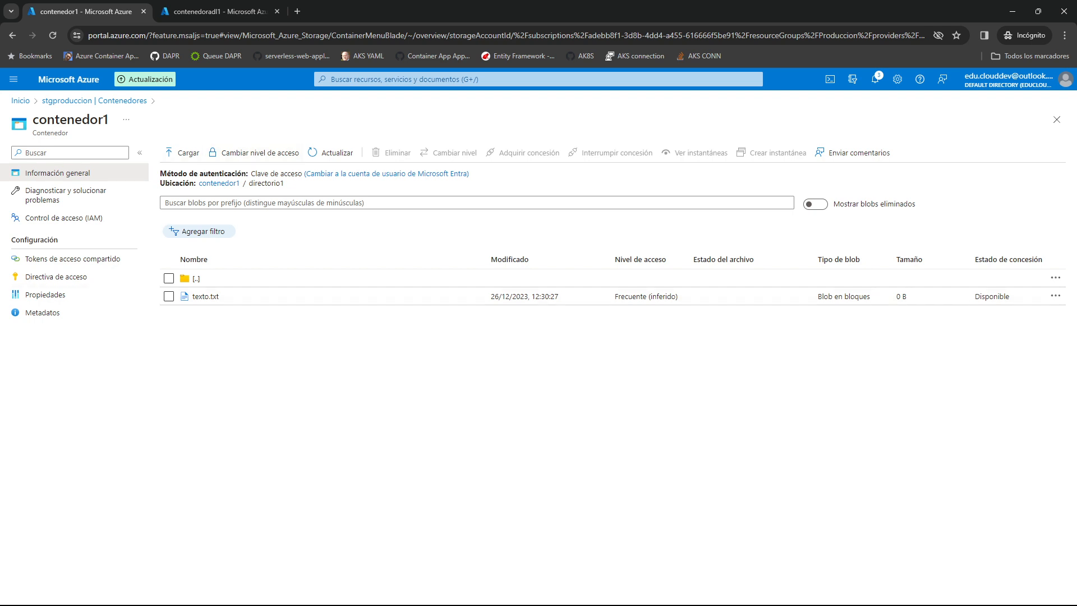
pyautogui.click(218, 183)
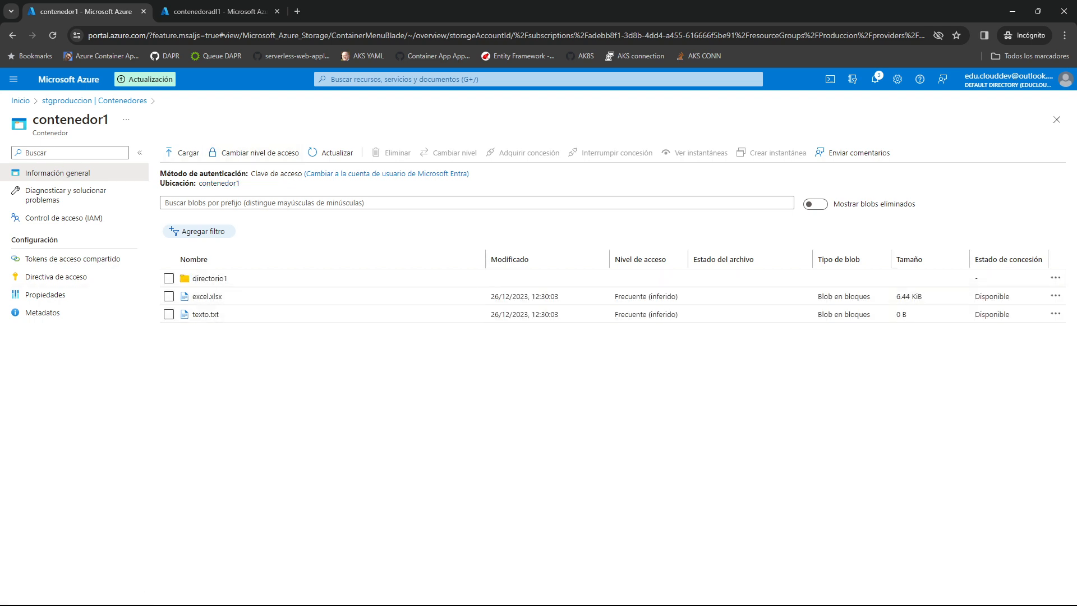
# Upload excel.xlsx and texto.txt into directorio1 of contenedoradl1 in the adldemo account.
pyautogui.hotkey('ctrl', 'Tab')
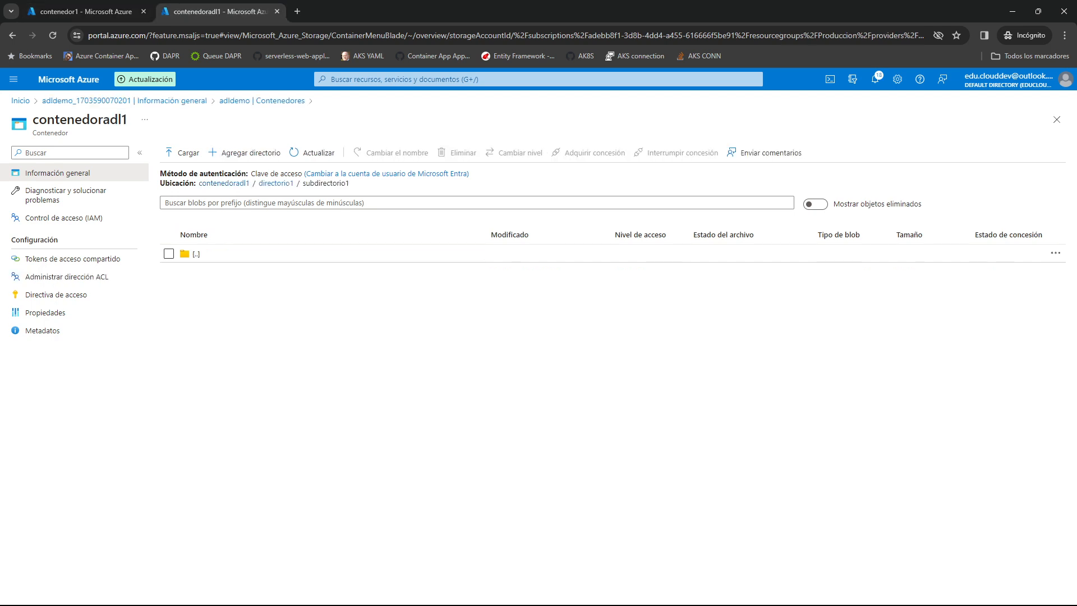
pyautogui.click(275, 183)
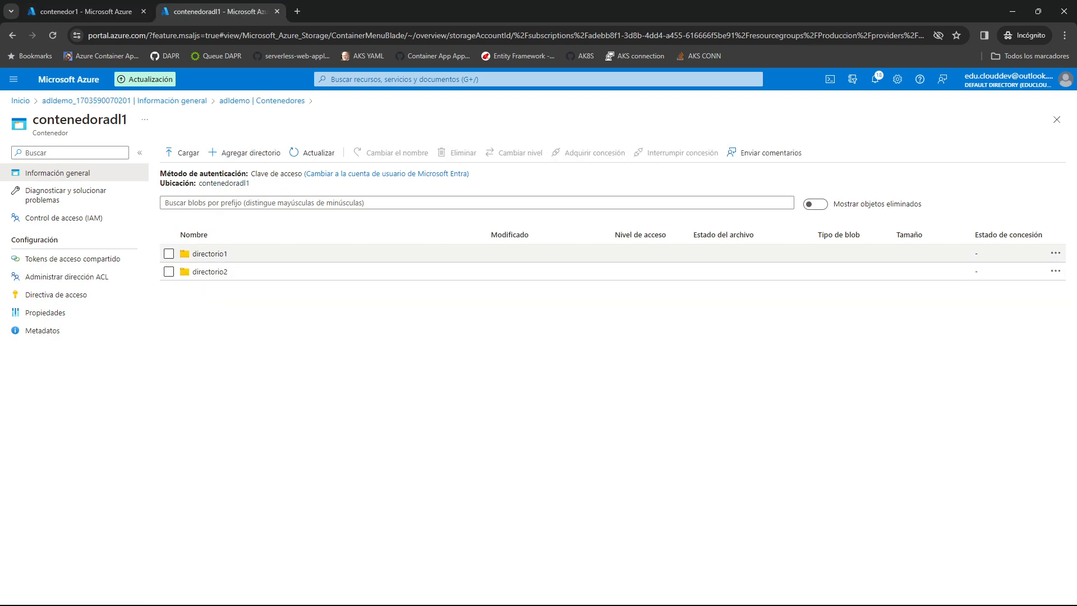
pyautogui.click(183, 153)
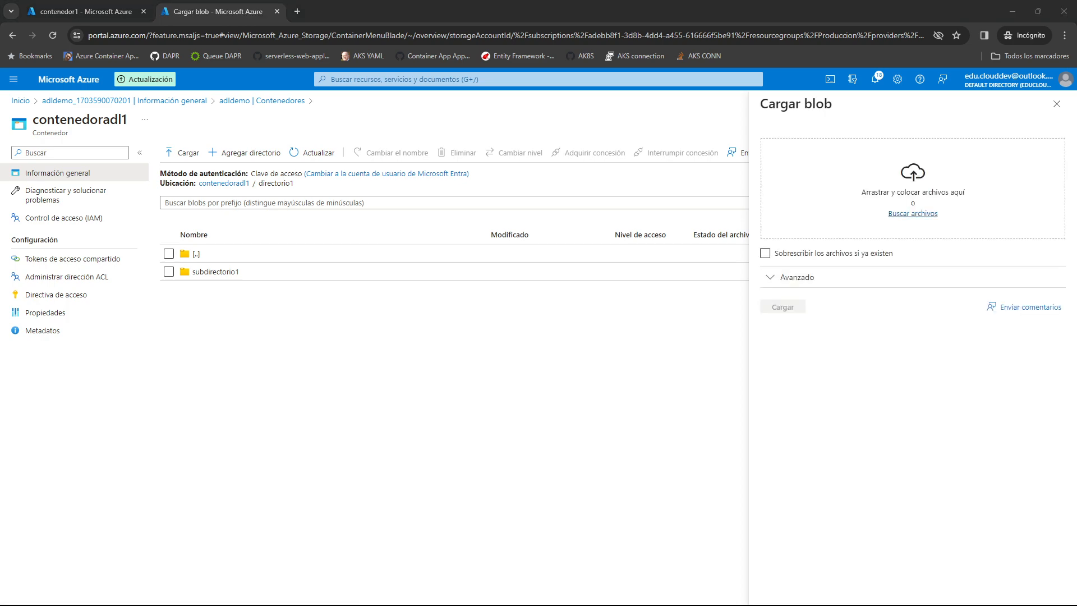
pyautogui.click(913, 213)
pyautogui.moveTo(234, 175); pyautogui.dragTo(181, 83)
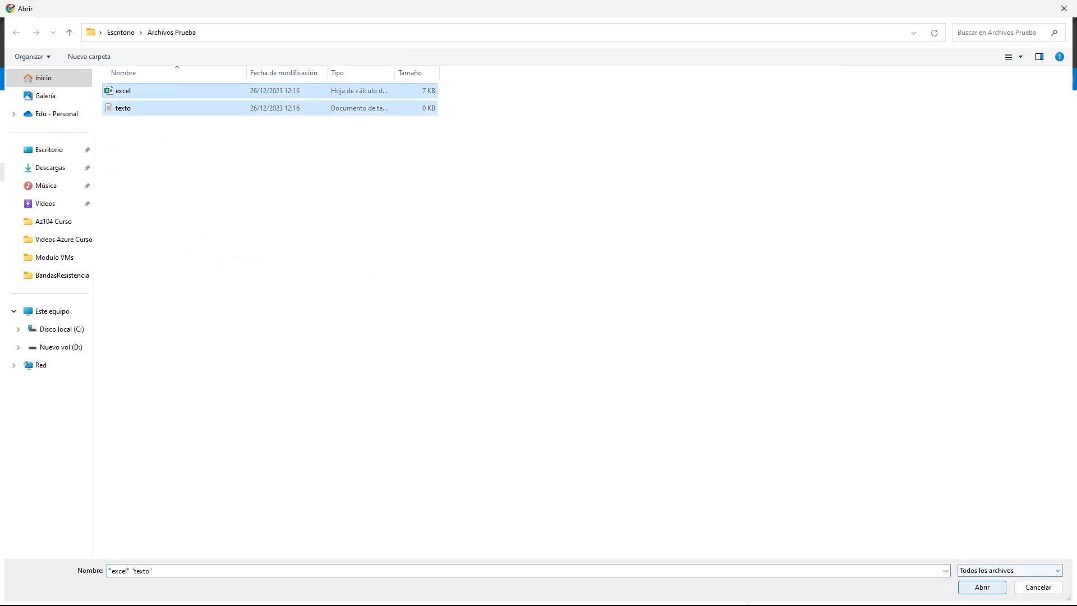
pyautogui.click(981, 587)
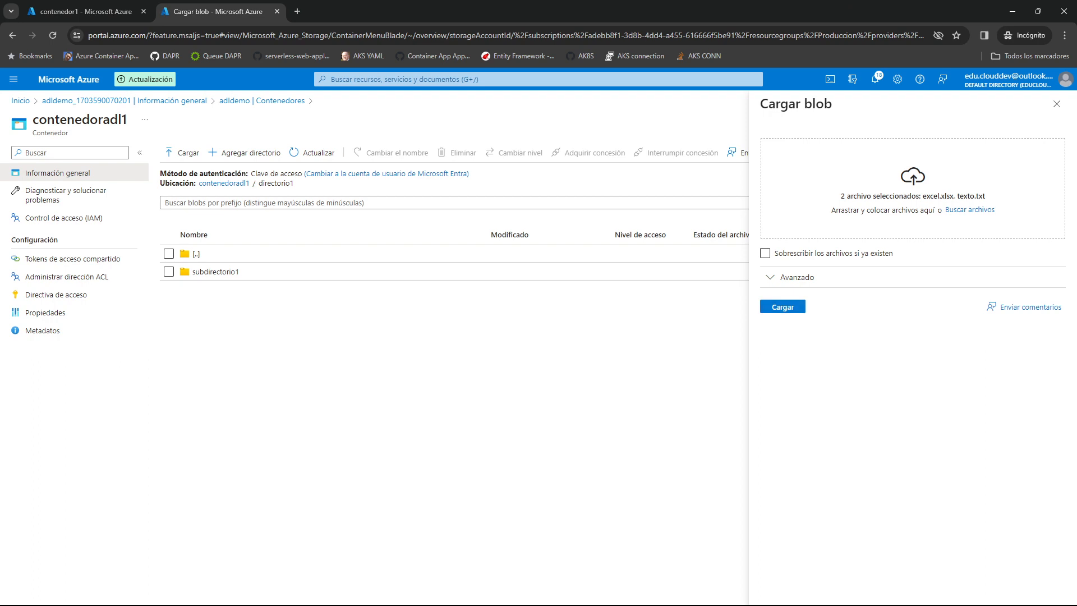
pyautogui.click(783, 307)
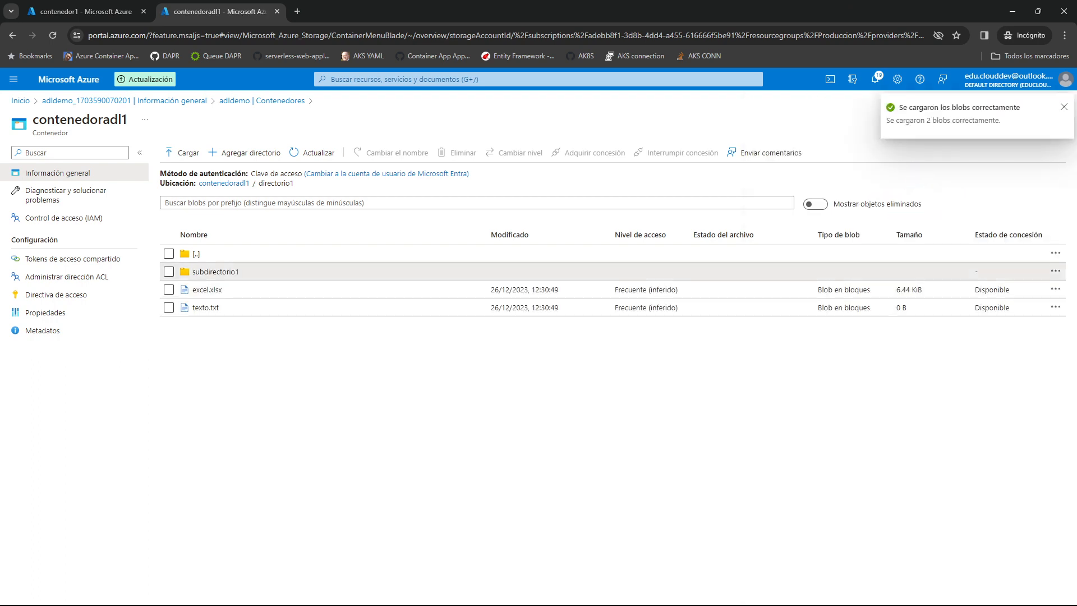
# Upload excel.xlsx and texto.txt into subdirectorio1, and return to the root of contenedoradl1.
pyautogui.click(216, 272)
pyautogui.click(184, 153)
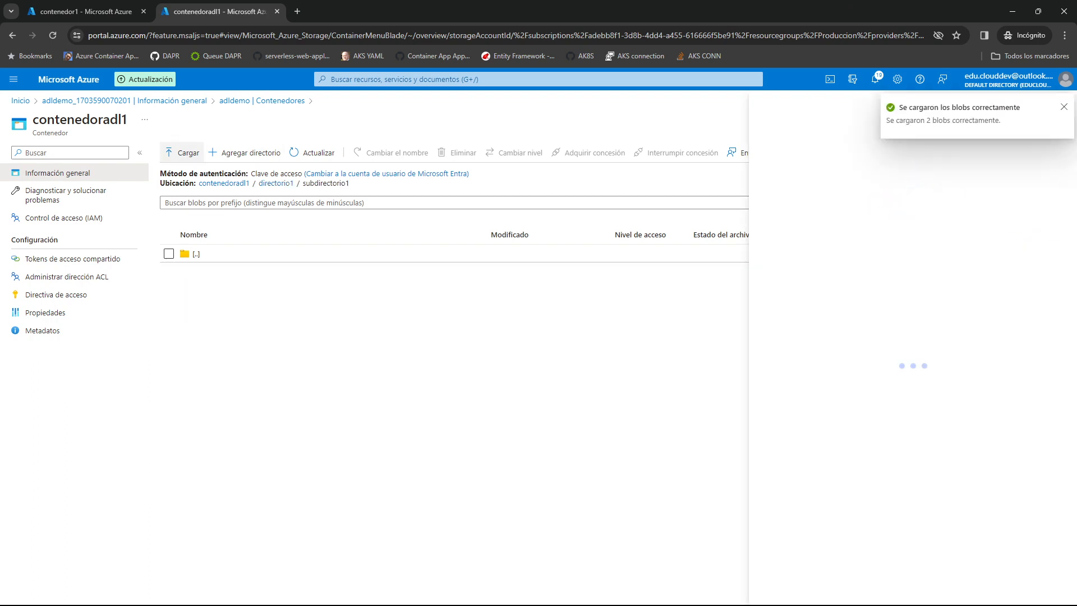
pyautogui.click(913, 213)
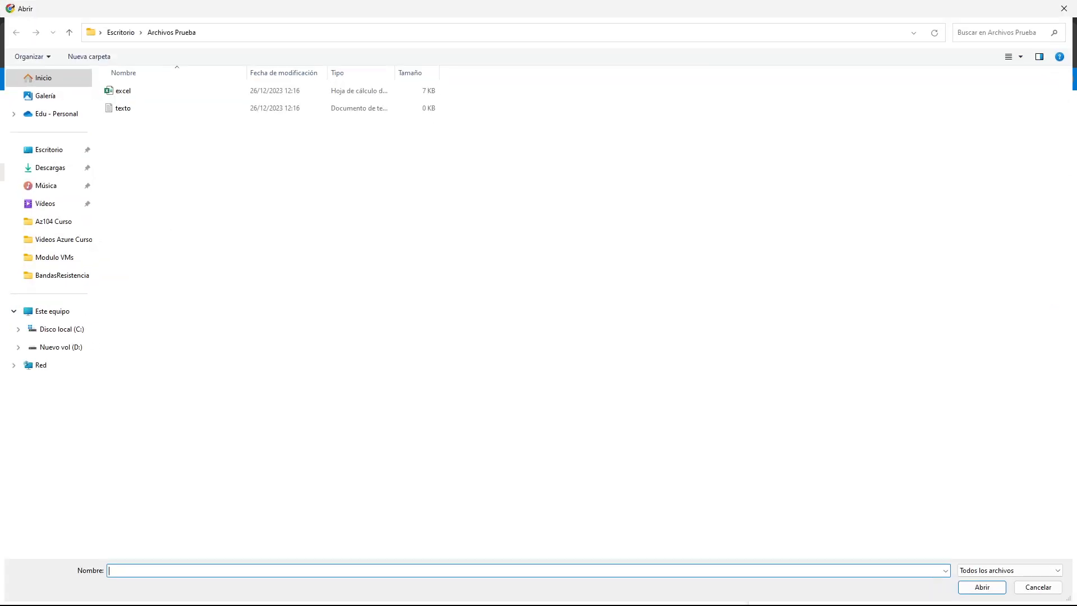
pyautogui.moveTo(147, 128); pyautogui.dragTo(153, 81)
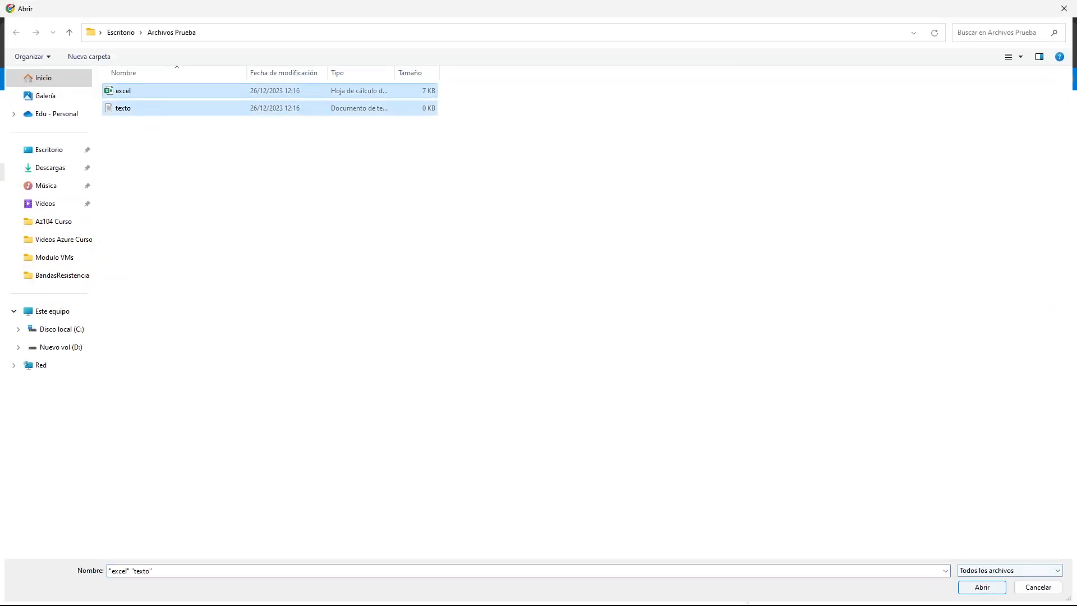
pyautogui.click(981, 587)
pyautogui.click(782, 307)
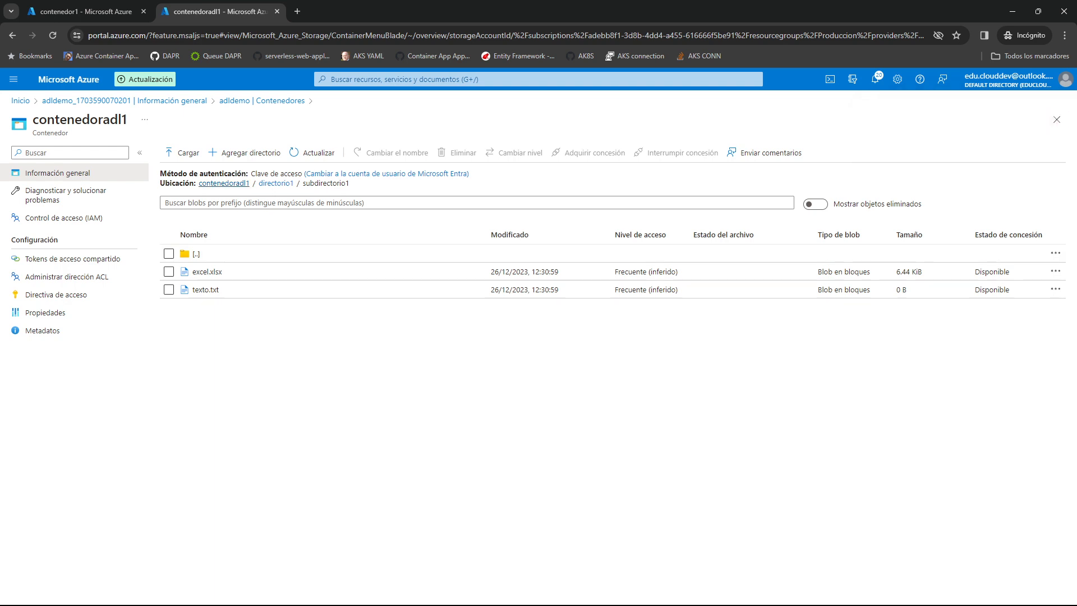
pyautogui.click(223, 183)
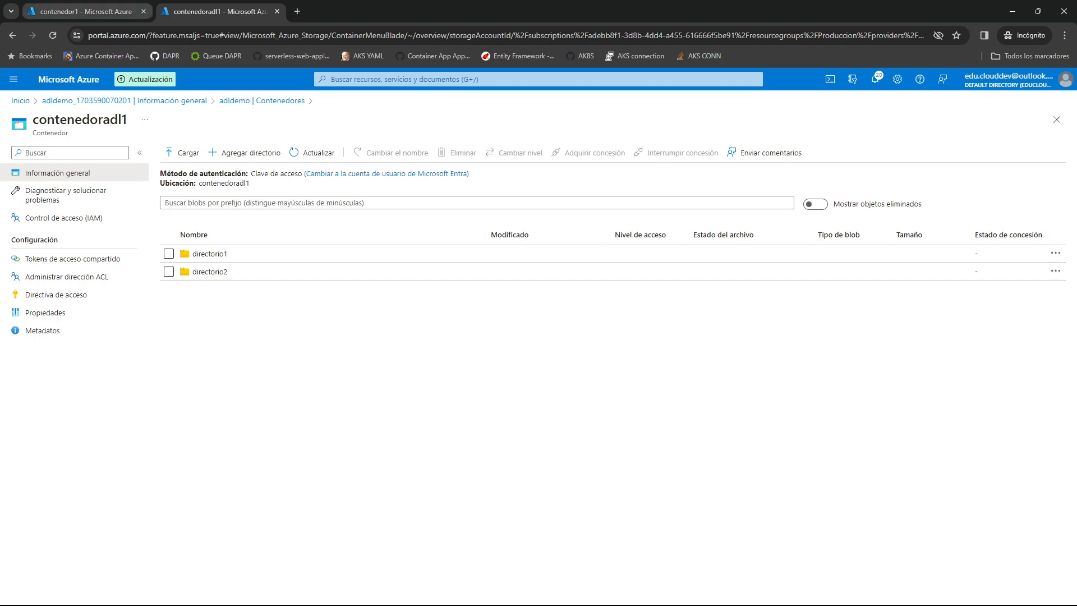
# Compare the root contents of contenedor1 and contenedoradl1 and the container lists of the stgproduccion and adldemo accounts.
pyautogui.click(86, 11)
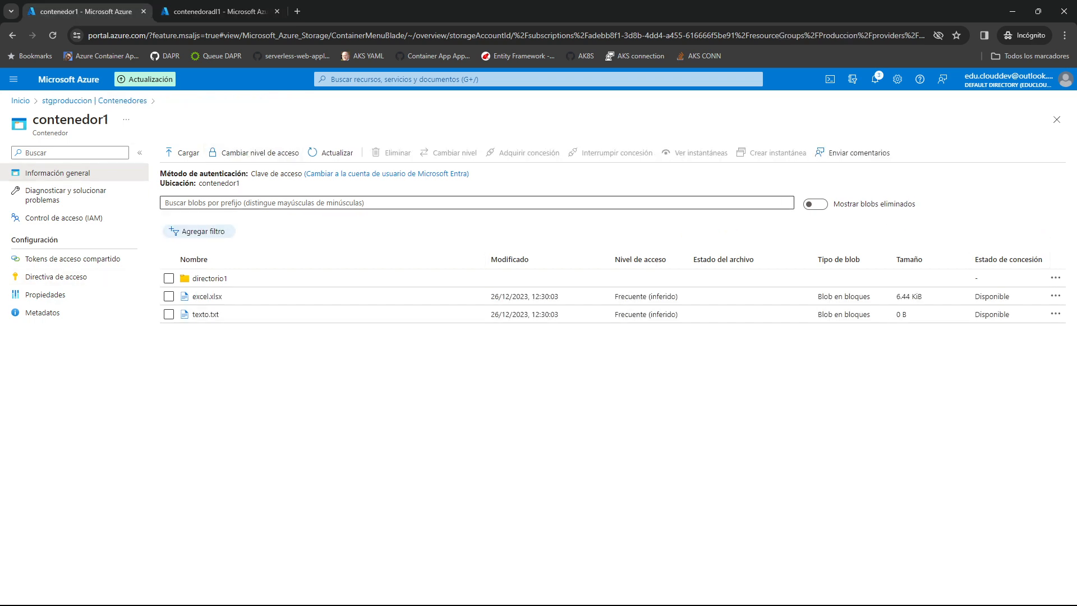
pyautogui.click(219, 12)
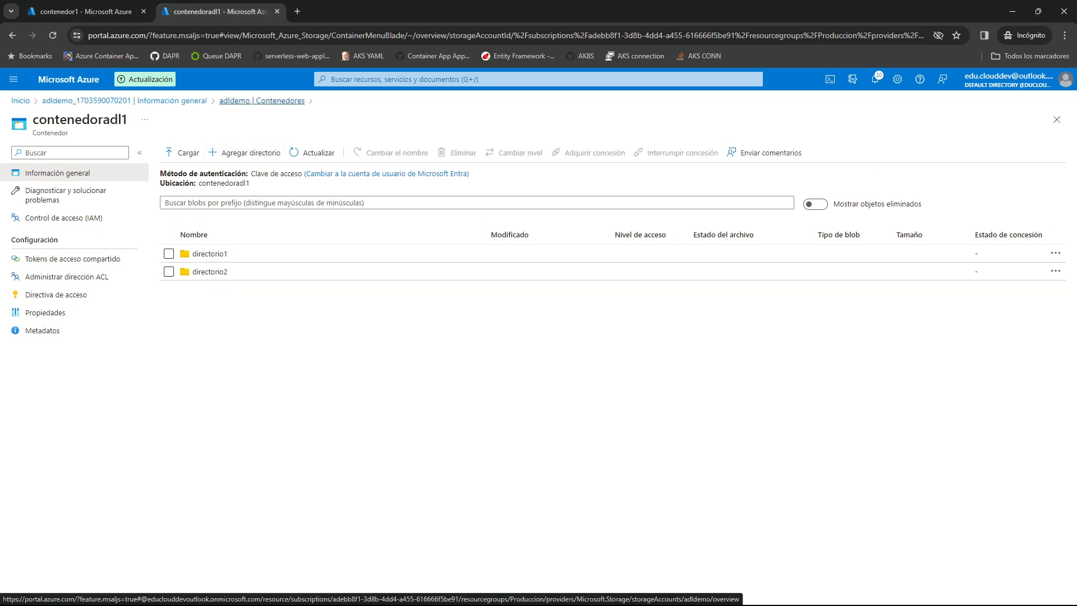
pyautogui.hotkey('ctrl', 'shift', 'Tab')
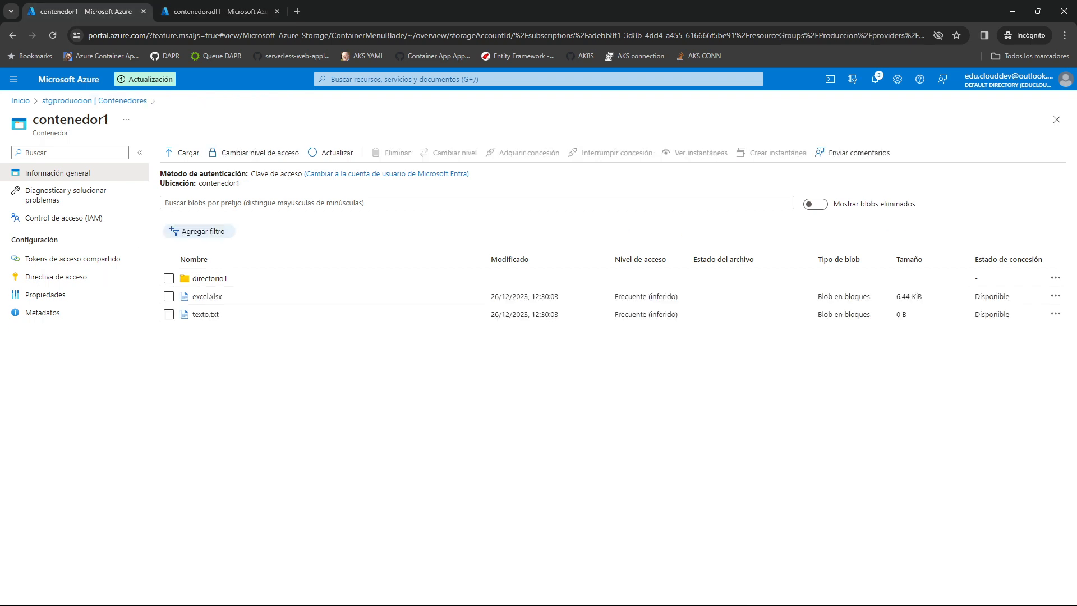
pyautogui.click(94, 101)
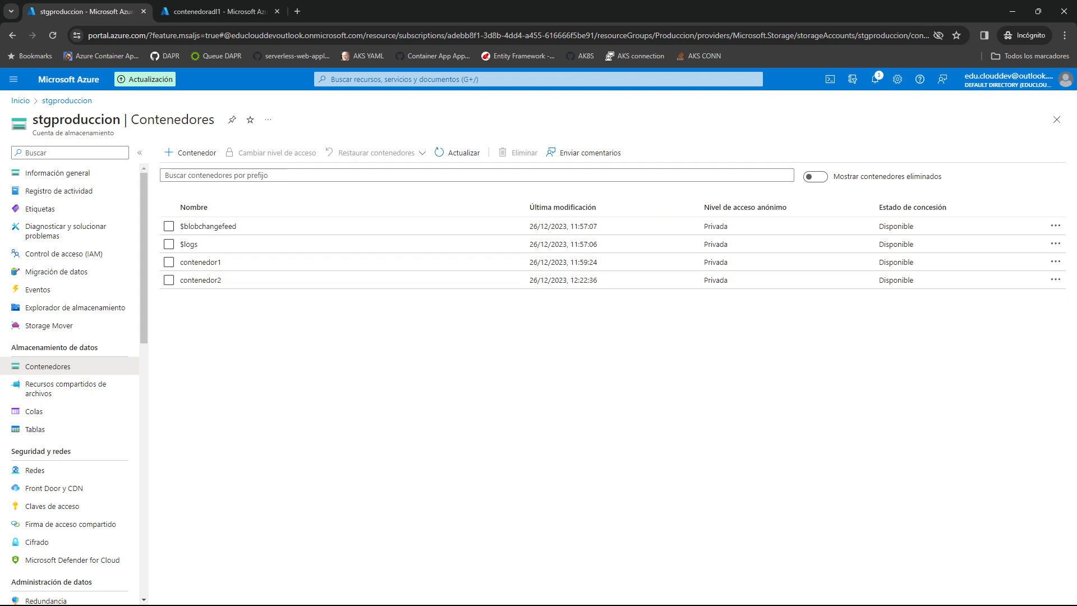
pyautogui.click(200, 262)
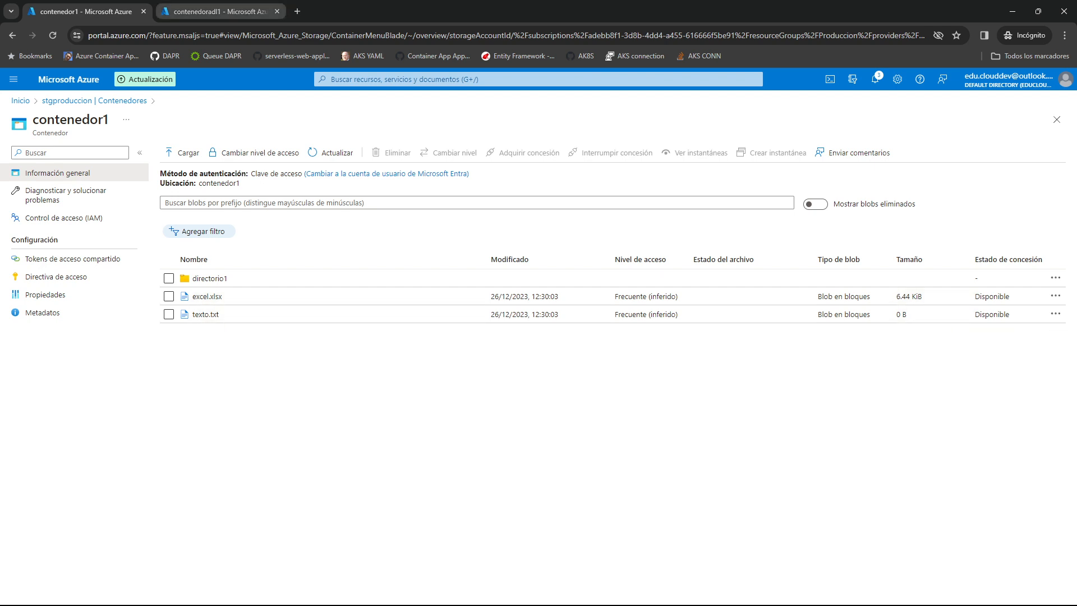
pyautogui.click(216, 11)
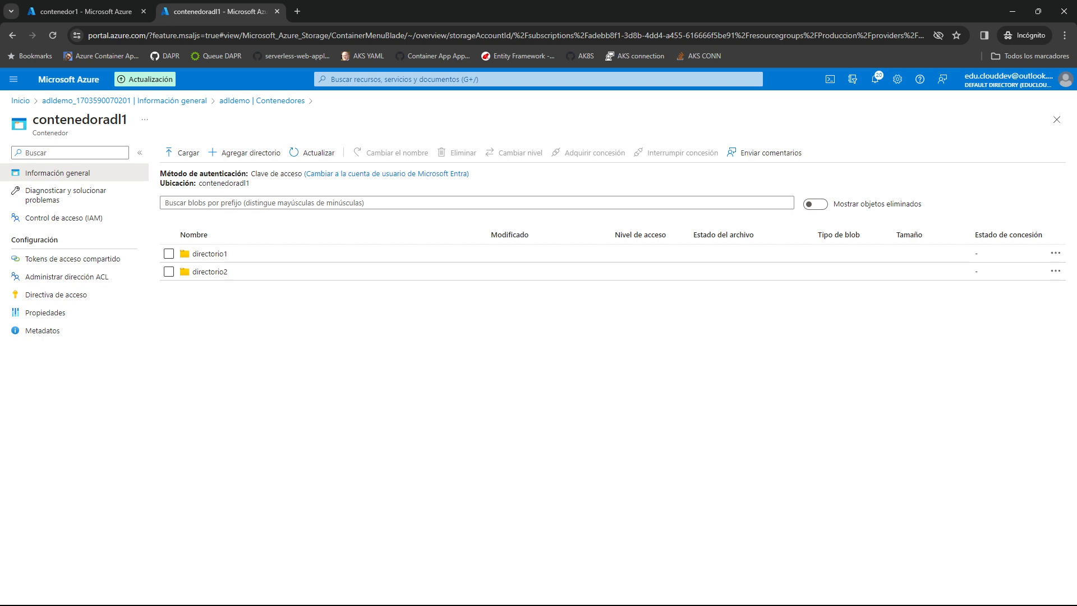
pyautogui.click(262, 100)
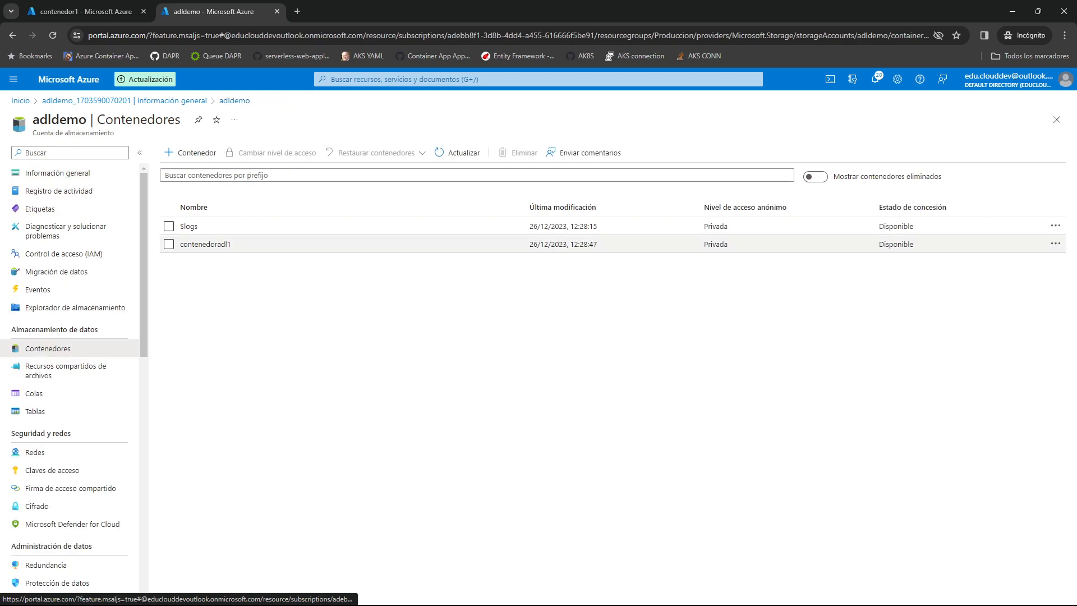
# Open the ACL of directorio1 in contenedoradl1 and add the intended user as a security principal under the access permissions.
pyautogui.click(205, 244)
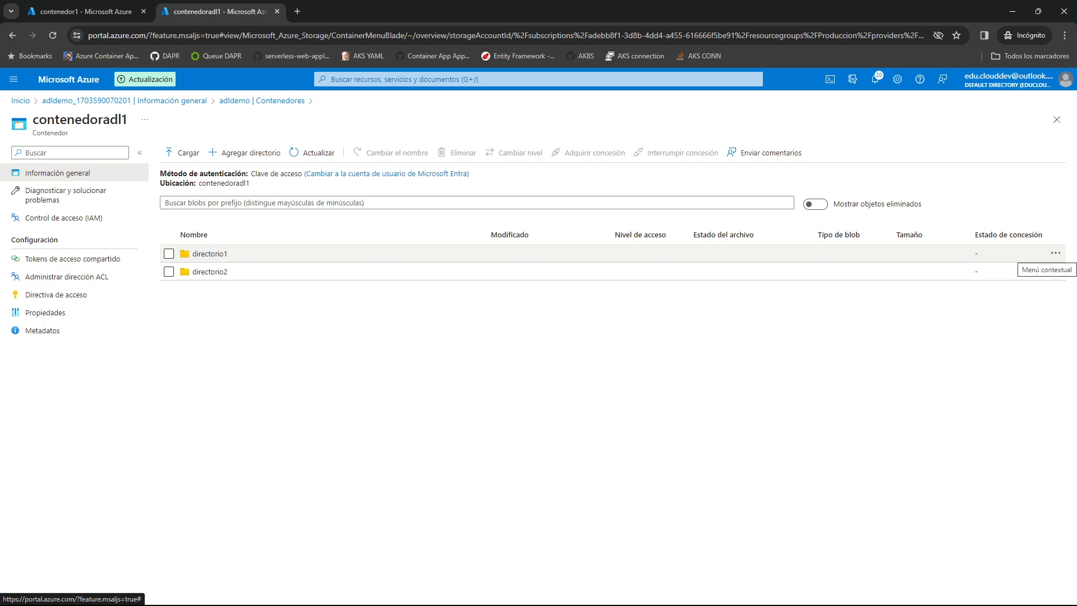
pyautogui.click(1056, 253)
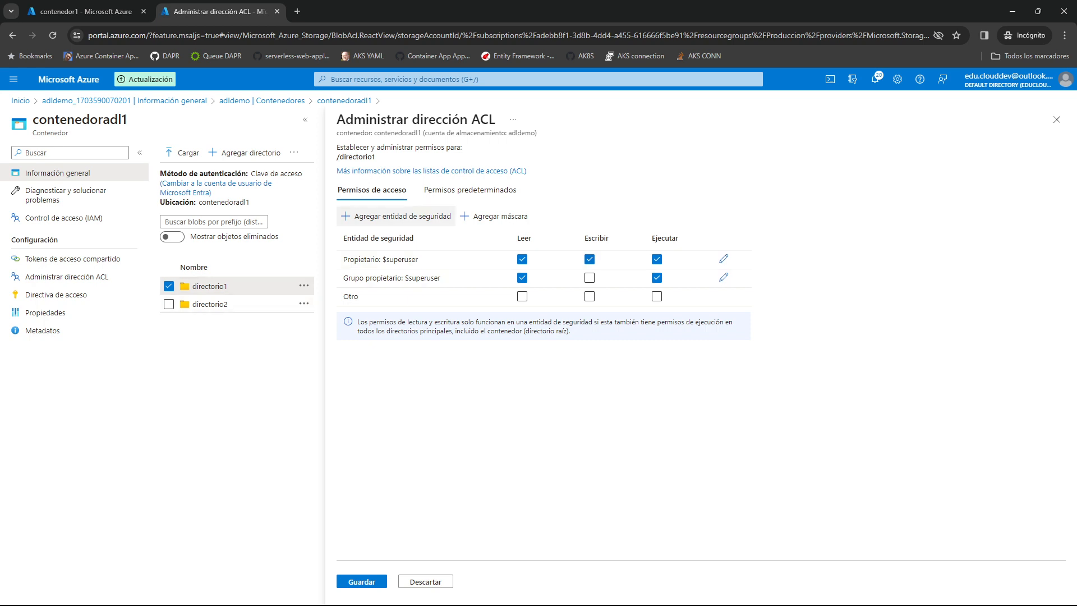
pyautogui.click(396, 216)
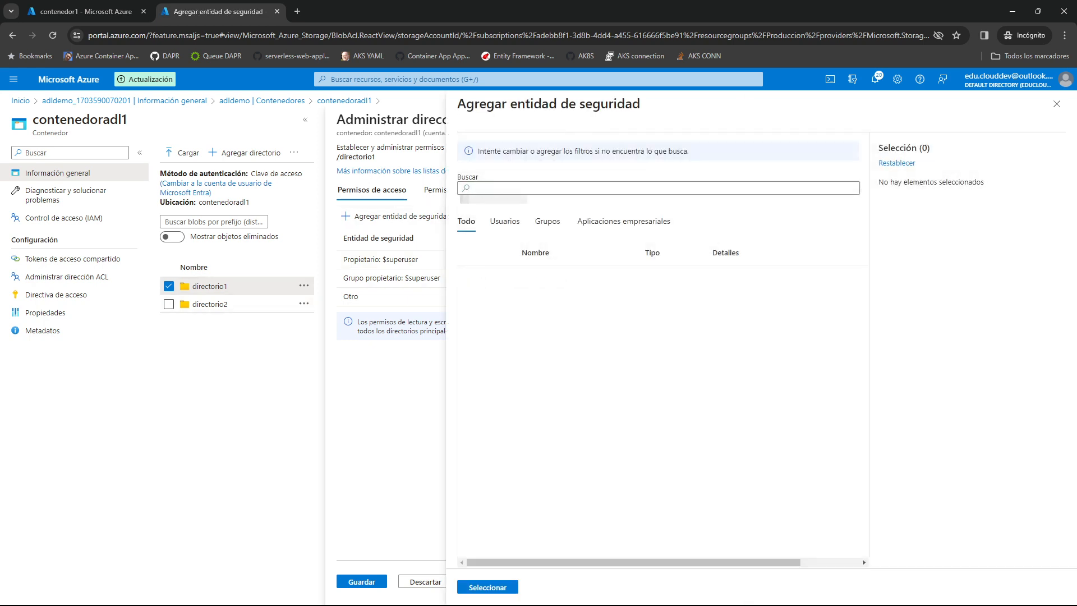
pyautogui.write('maria')
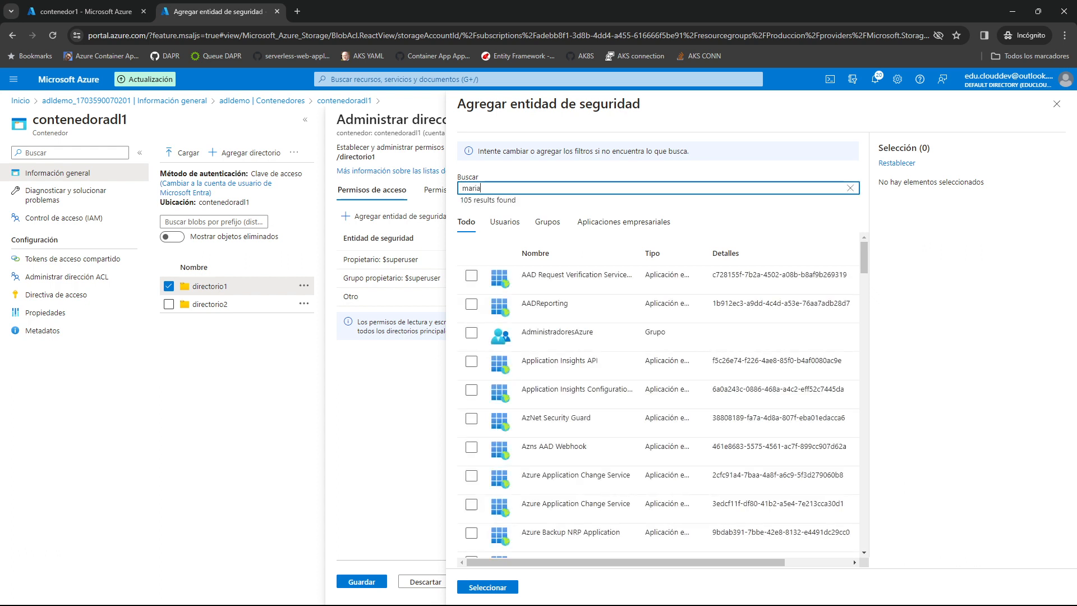
pyautogui.click(472, 275)
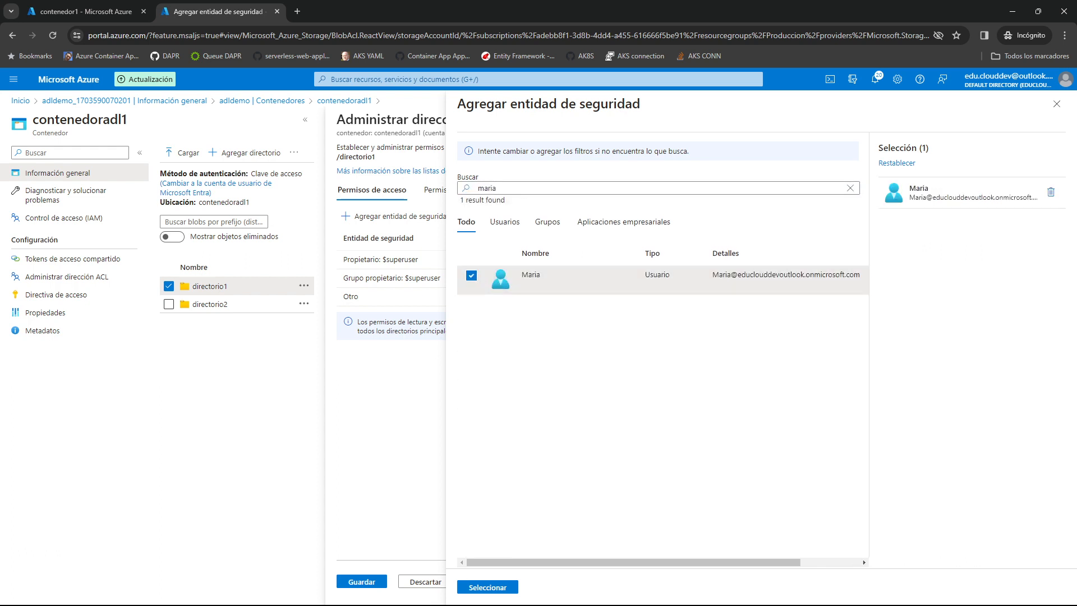
pyautogui.click(487, 587)
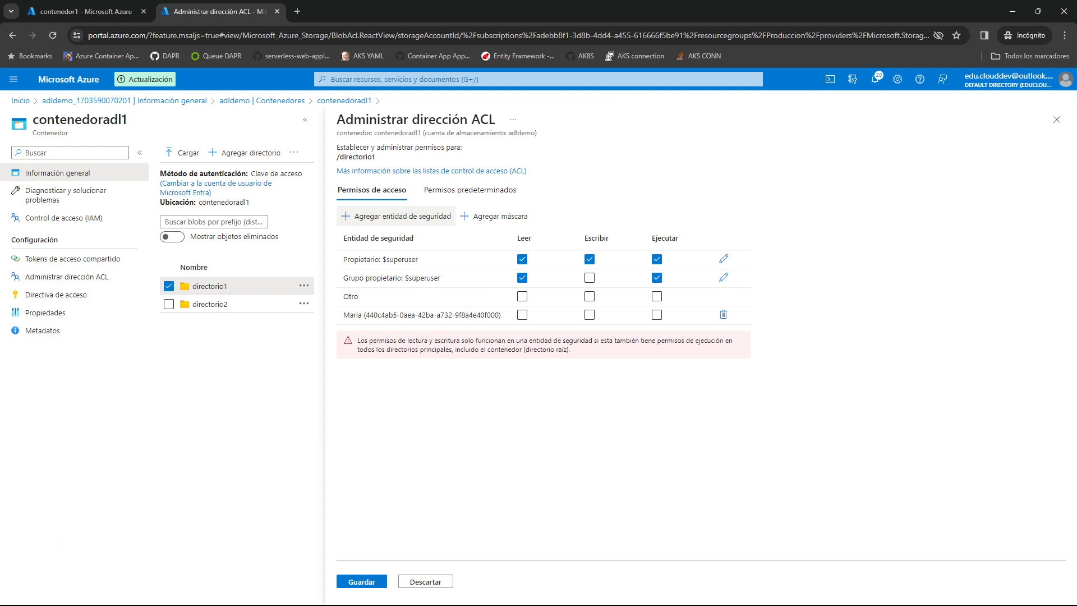
# Grant the added user read, write and execute access permissions on directorio1, save the ACL and close it.
pyautogui.click(523, 315)
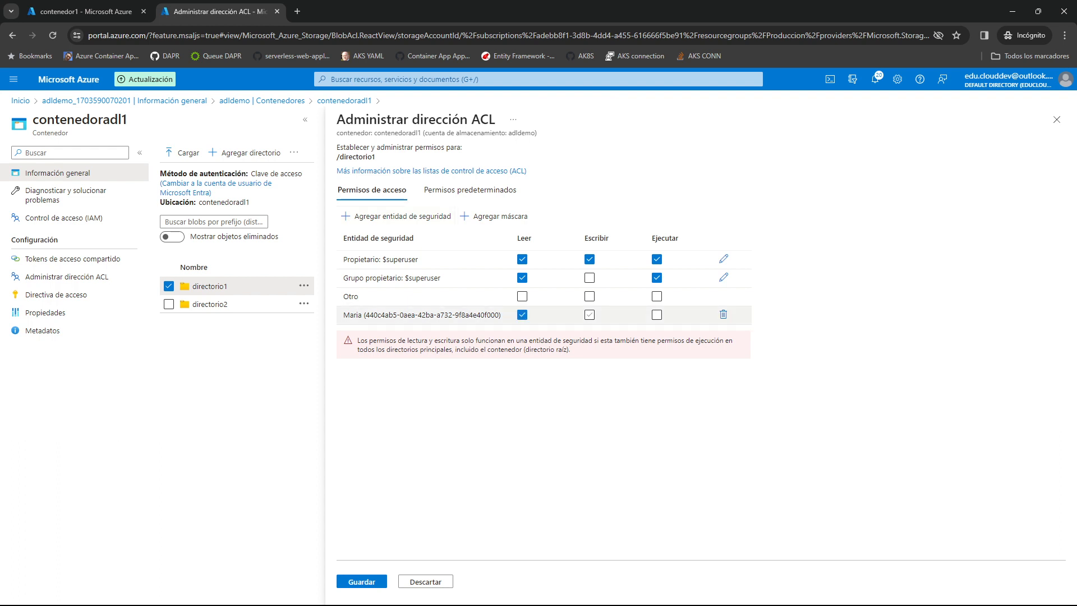
pyautogui.click(589, 315)
pyautogui.click(656, 314)
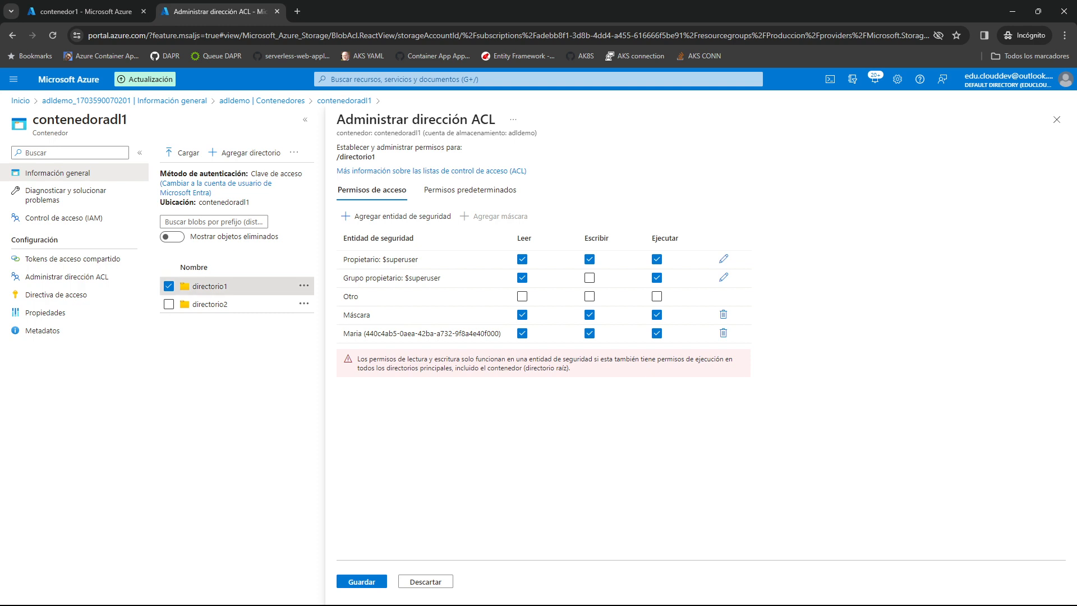
pyautogui.click(1057, 119)
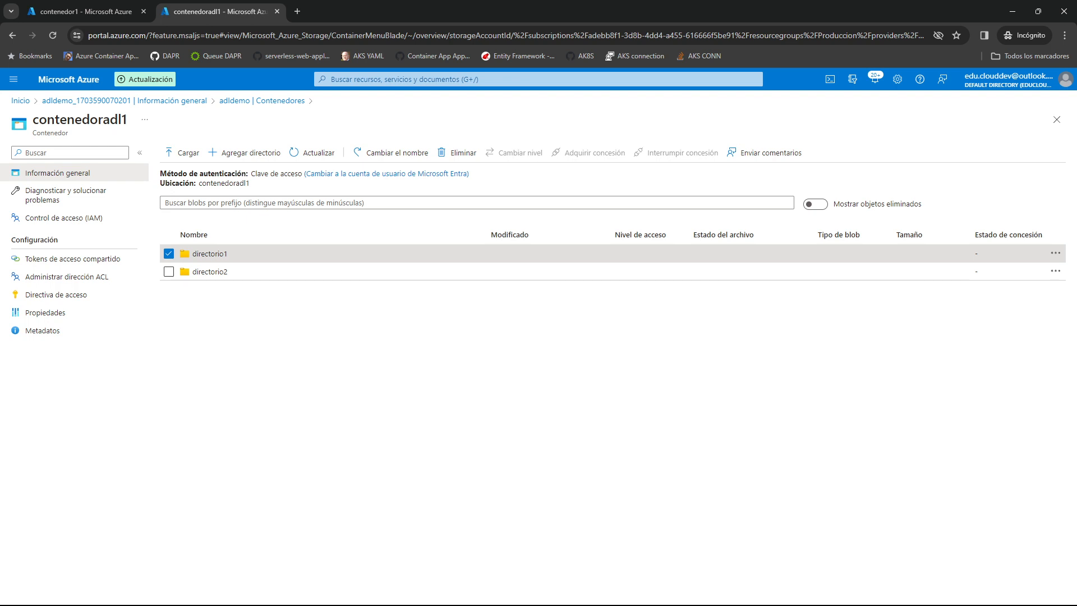
# Inspect the ACLs of subdirectorio1 and excel.xlsx inside directorio1.
pyautogui.click(210, 254)
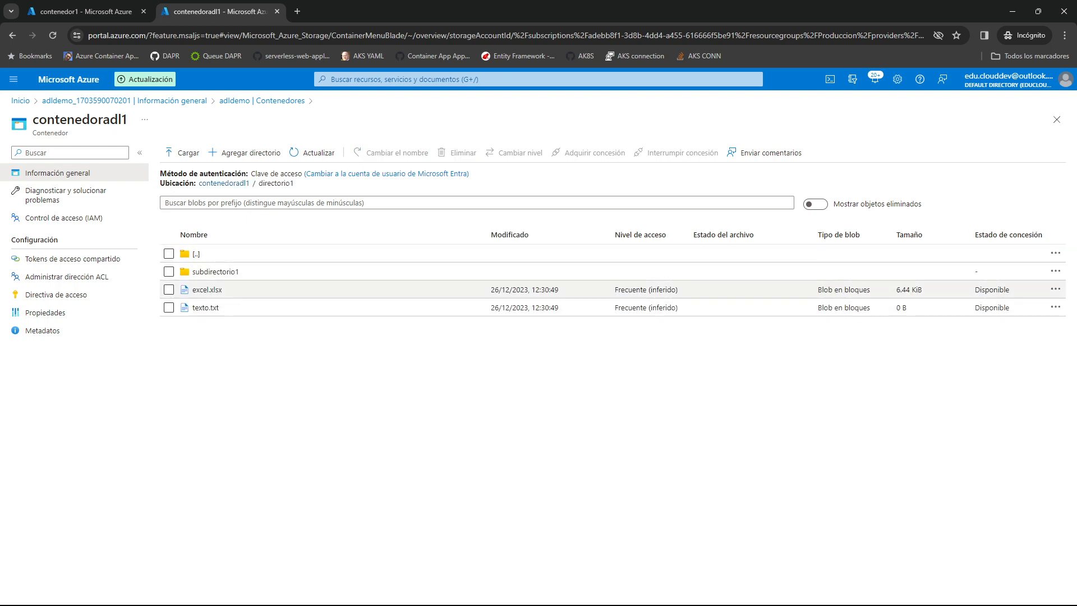
pyautogui.click(1055, 271)
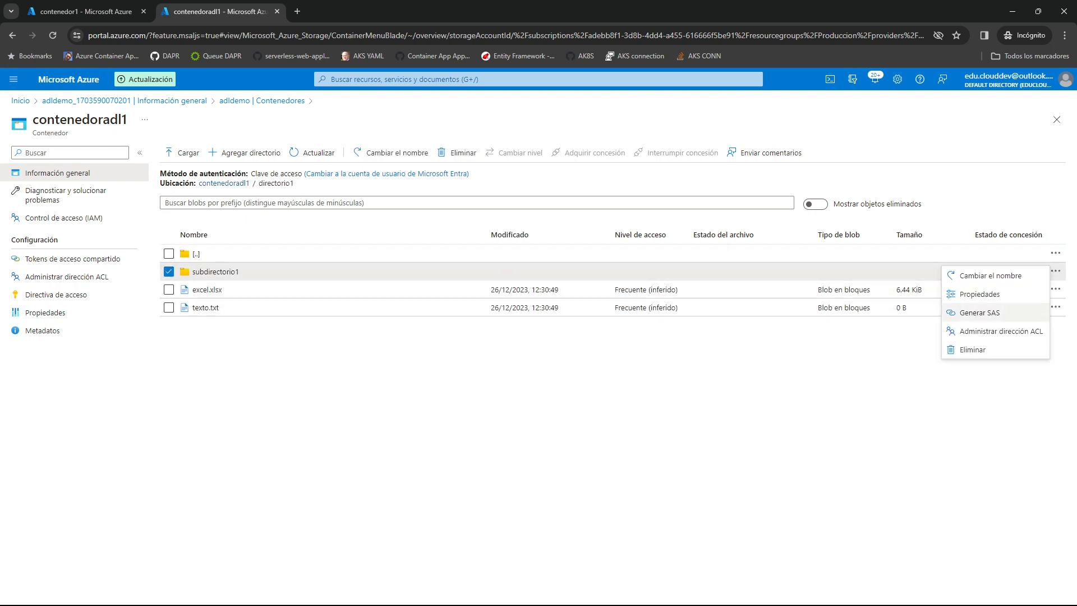
pyautogui.click(992, 332)
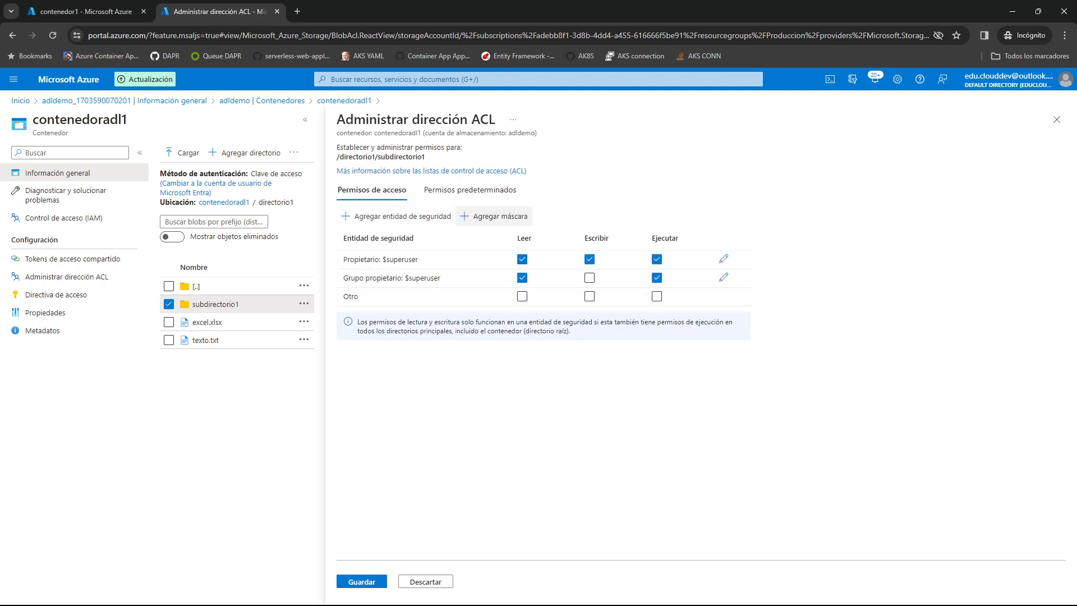
pyautogui.click(1056, 120)
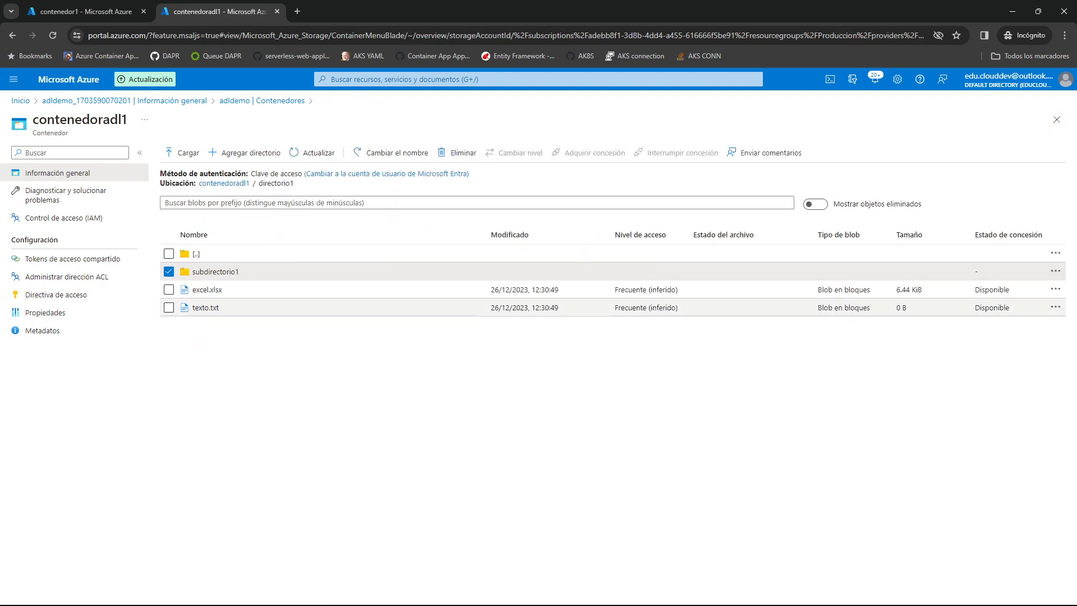
pyautogui.click(1055, 289)
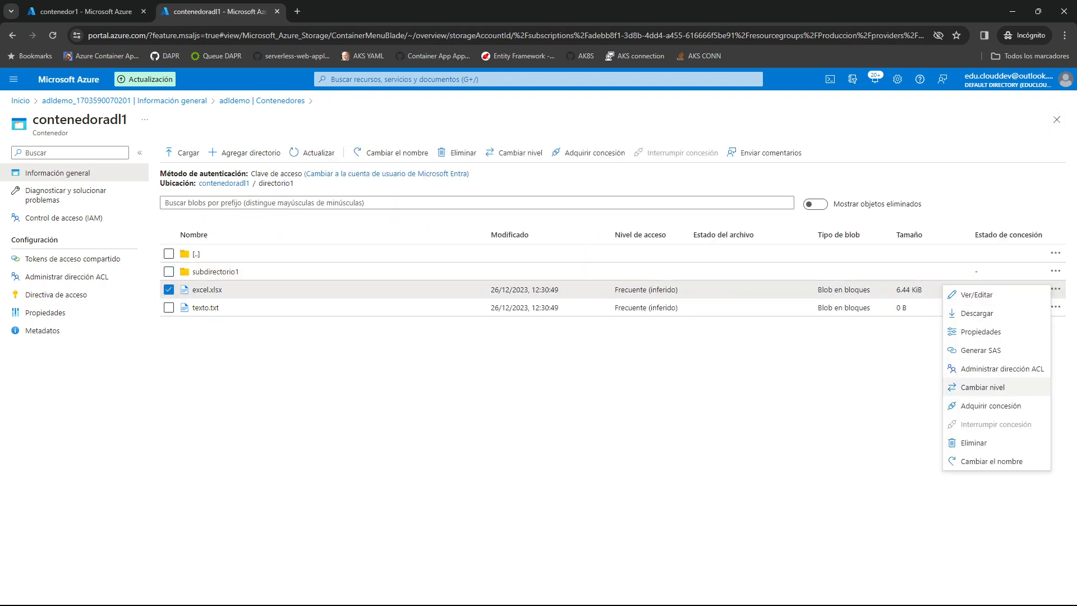
pyautogui.click(993, 369)
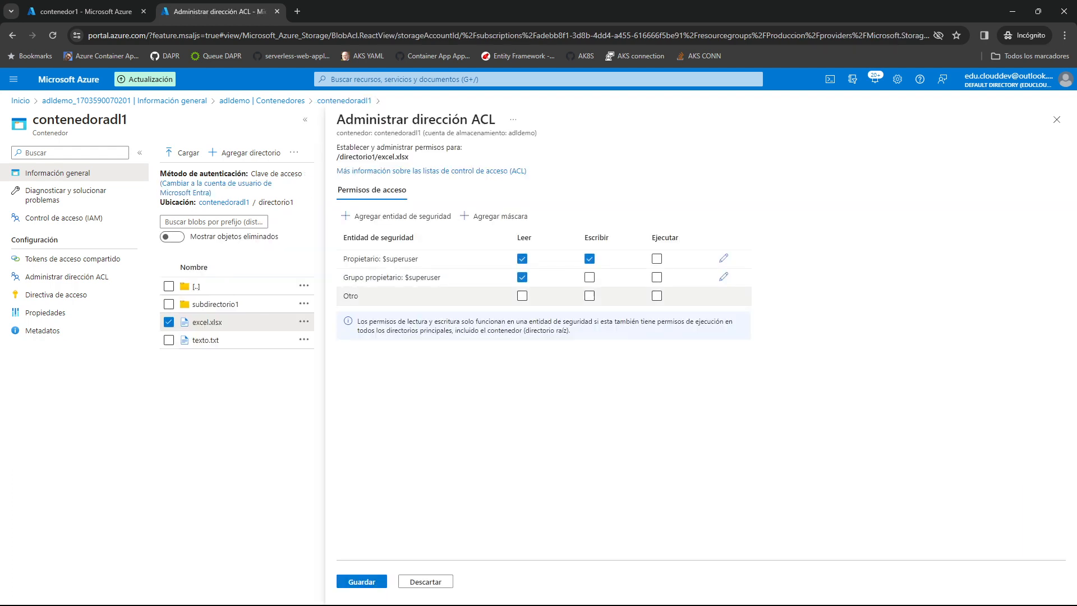
pyautogui.click(1057, 119)
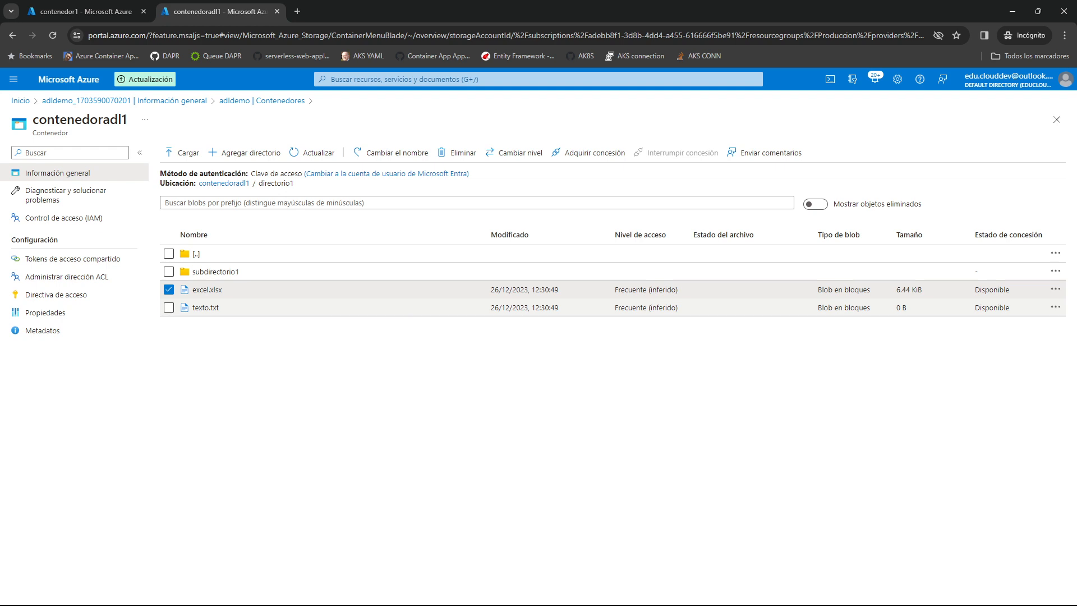
# Delete excel.xlsx and texto.txt from directorio1, and return to the root of contenedoradl1.
pyautogui.keyDown('shift'); pyautogui.click(169, 308); pyautogui.keyUp('shift')
pyautogui.click(169, 307)
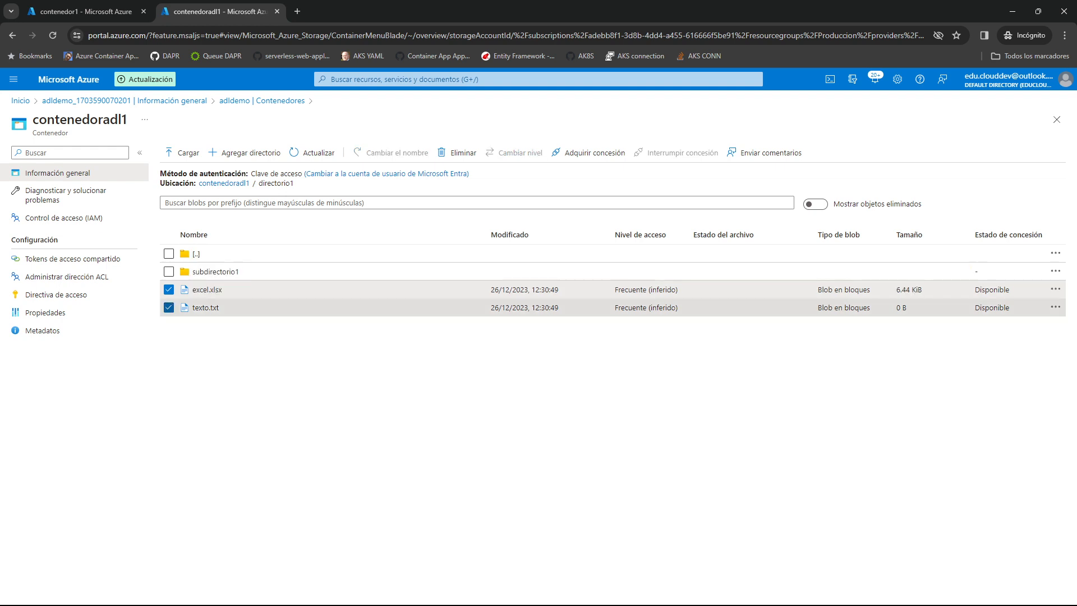
pyautogui.click(457, 153)
pyautogui.press('Return')
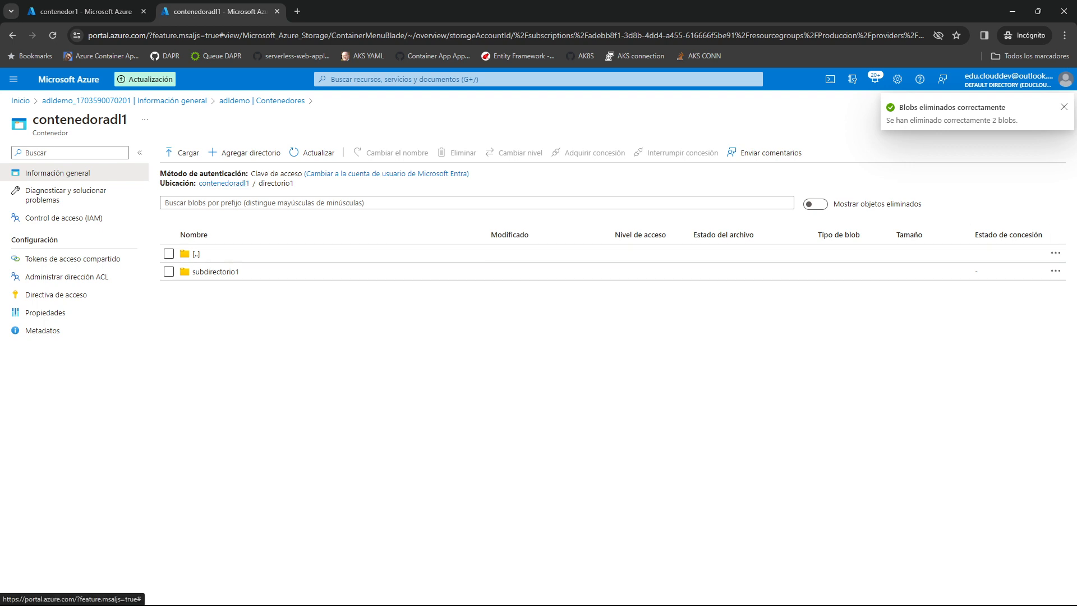
pyautogui.click(224, 183)
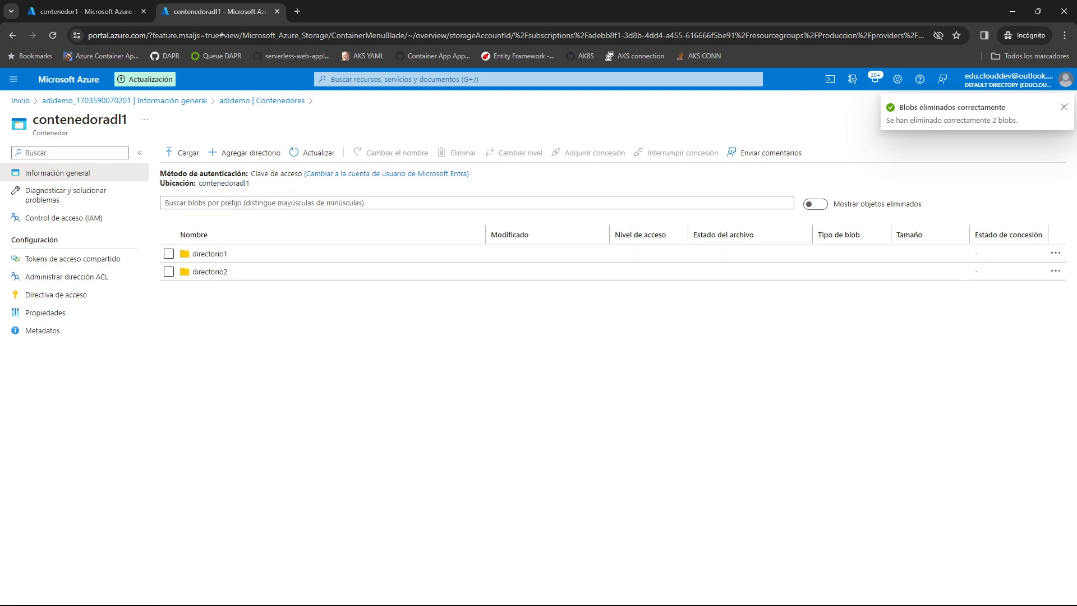
# Enable default permissions in the ACL of directorio1 and add the same user to them as a security principal.
pyautogui.click(1055, 253)
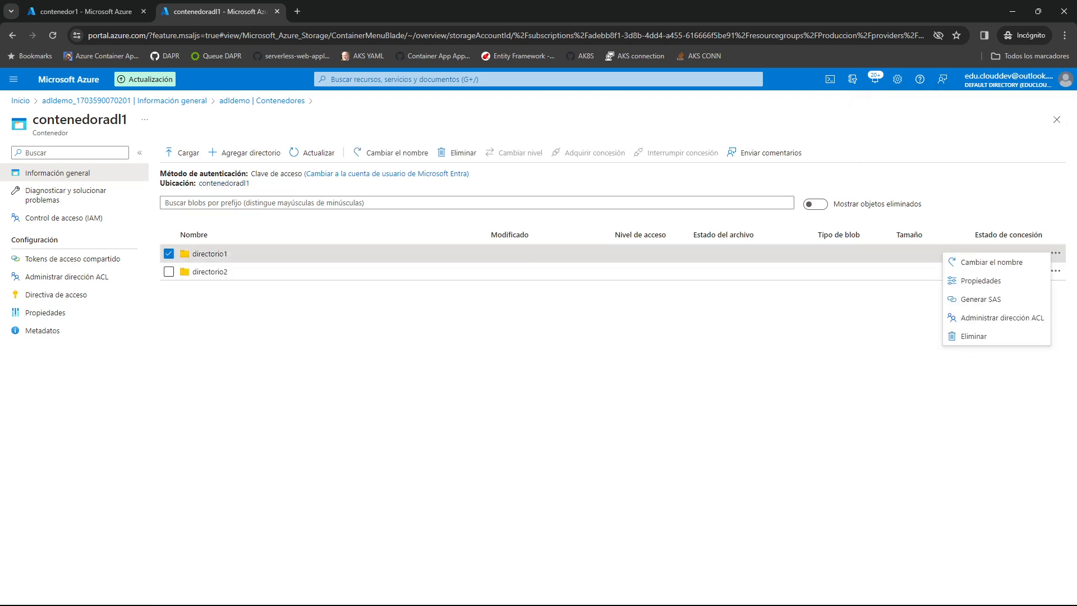
pyautogui.click(1001, 318)
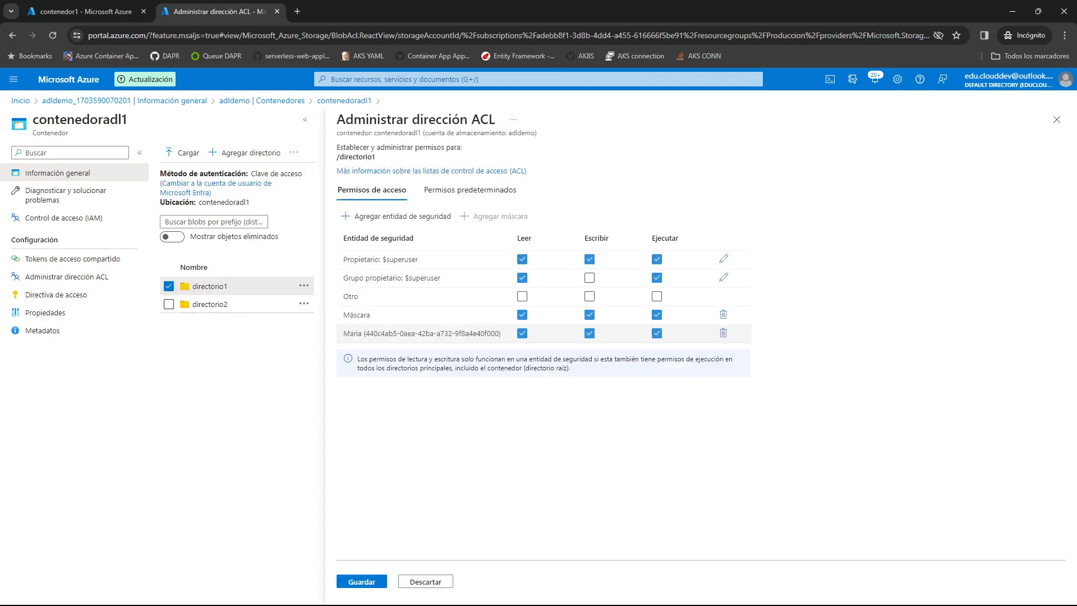
pyautogui.click(470, 190)
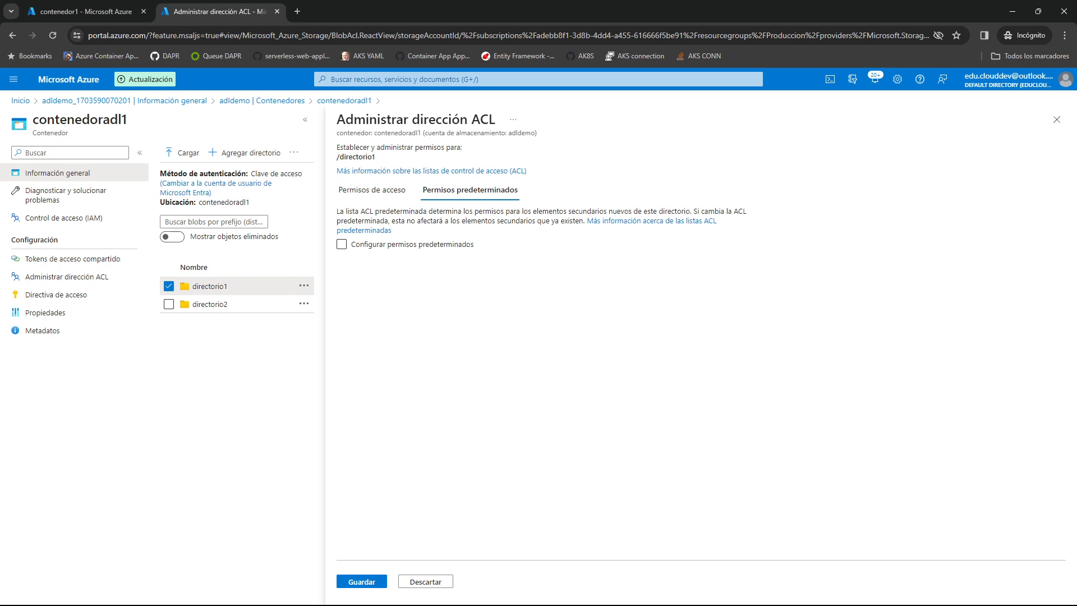
pyautogui.click(341, 244)
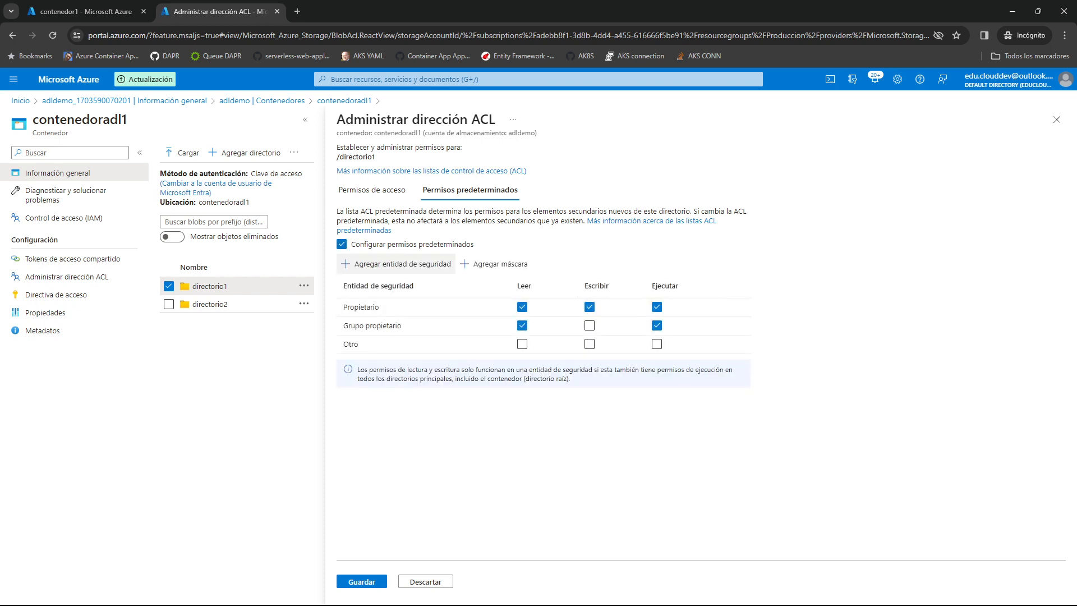
pyautogui.click(393, 264)
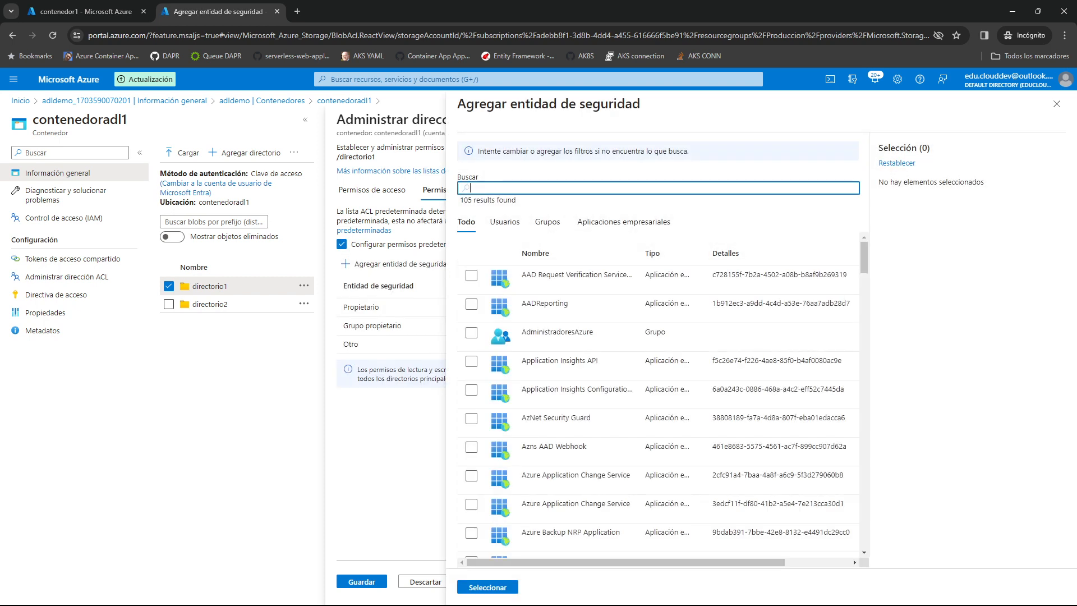
pyautogui.write('maria')
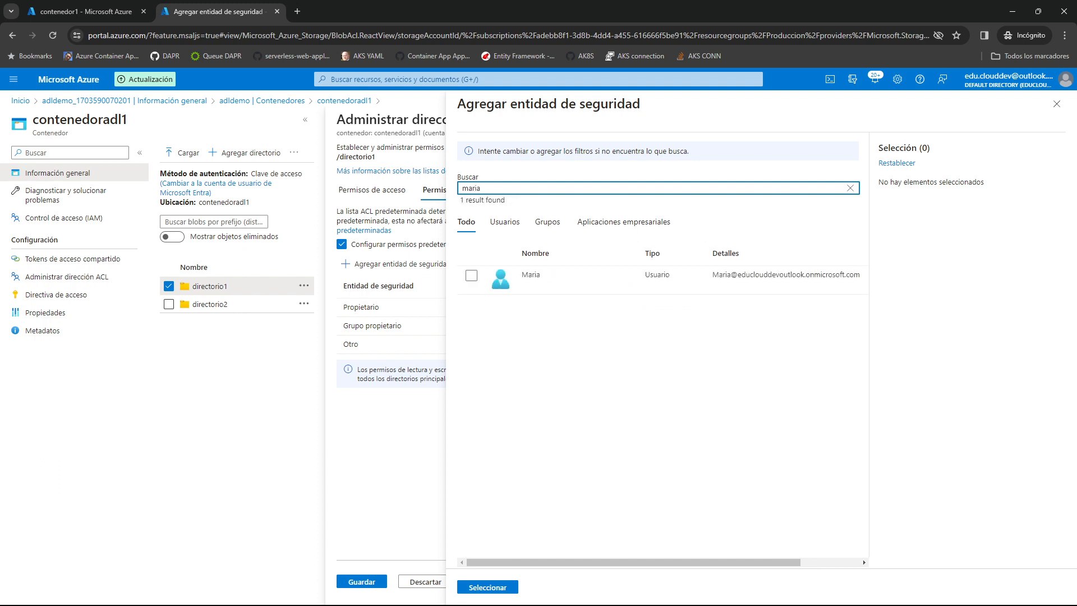
pyautogui.click(472, 274)
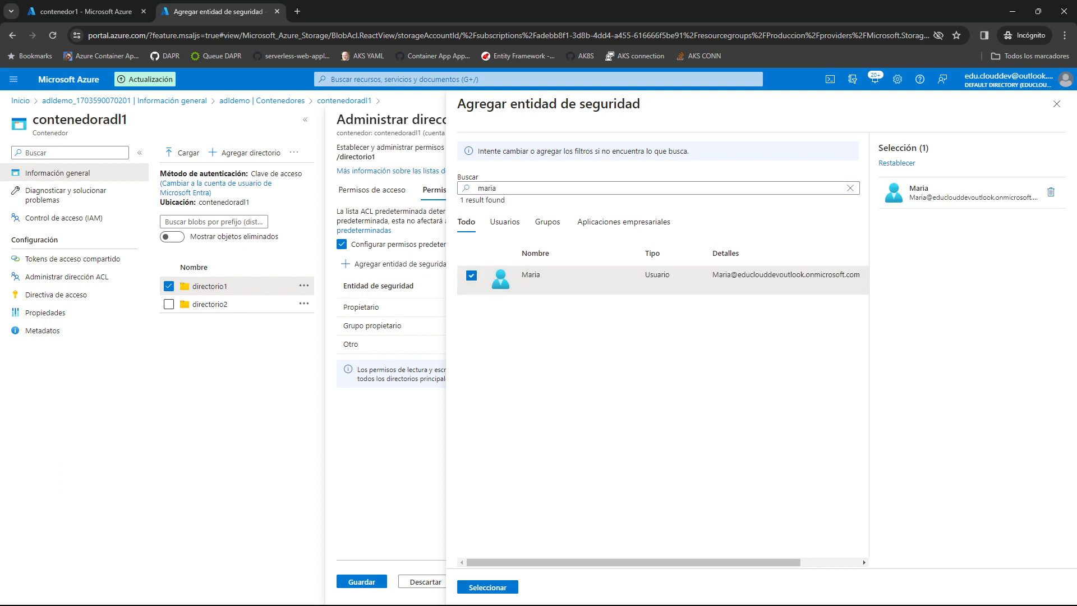
pyautogui.click(488, 587)
# Grant the user read, write and execute default permissions on directorio1, save the ACL and close it.
pyautogui.click(522, 362)
pyautogui.click(657, 362)
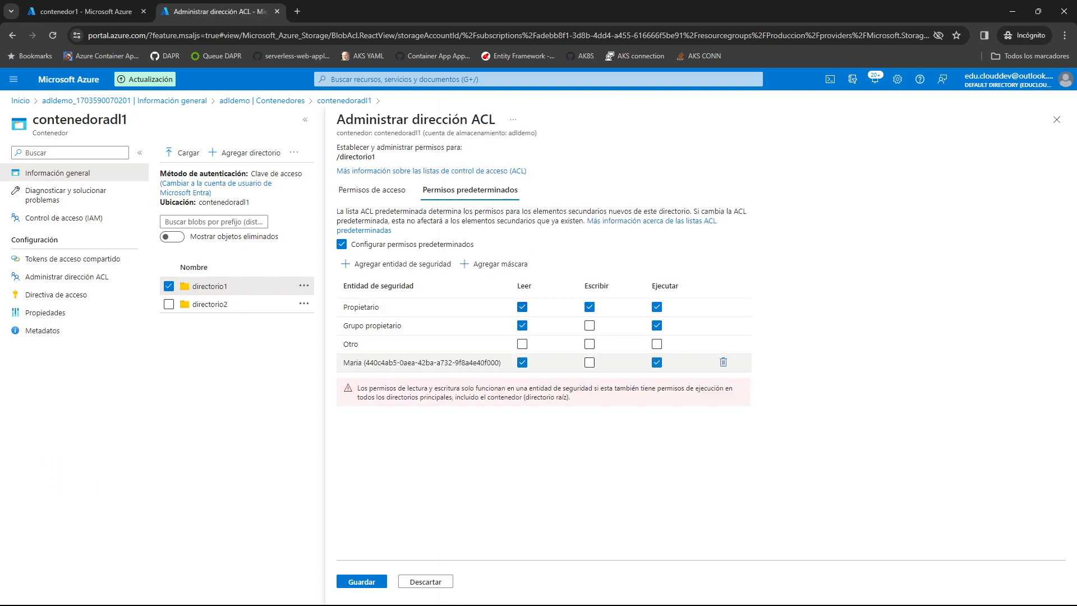
pyautogui.click(589, 362)
pyautogui.click(362, 582)
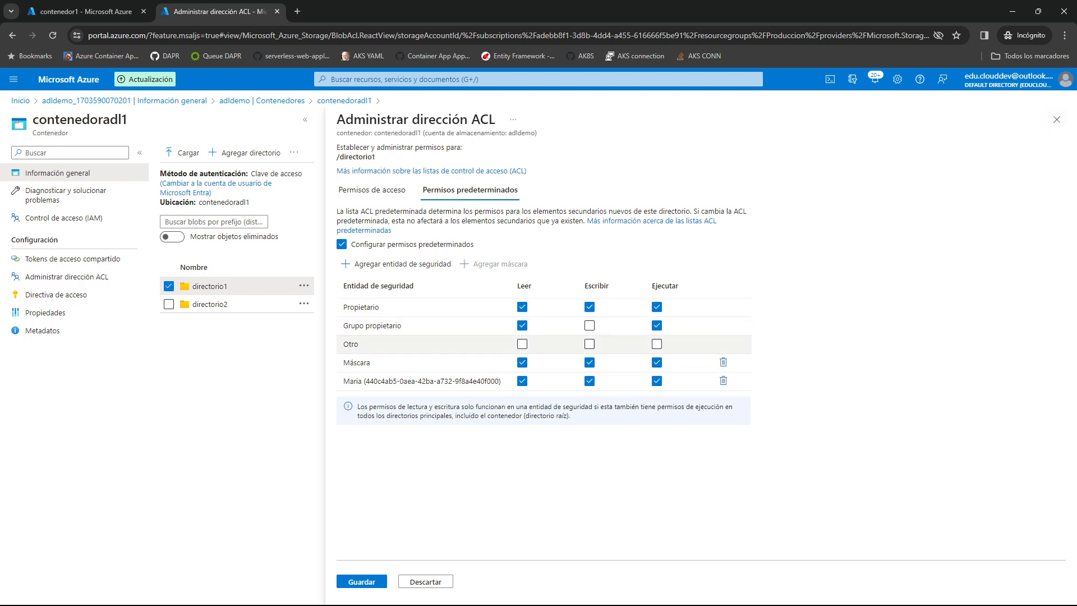
pyautogui.click(1057, 119)
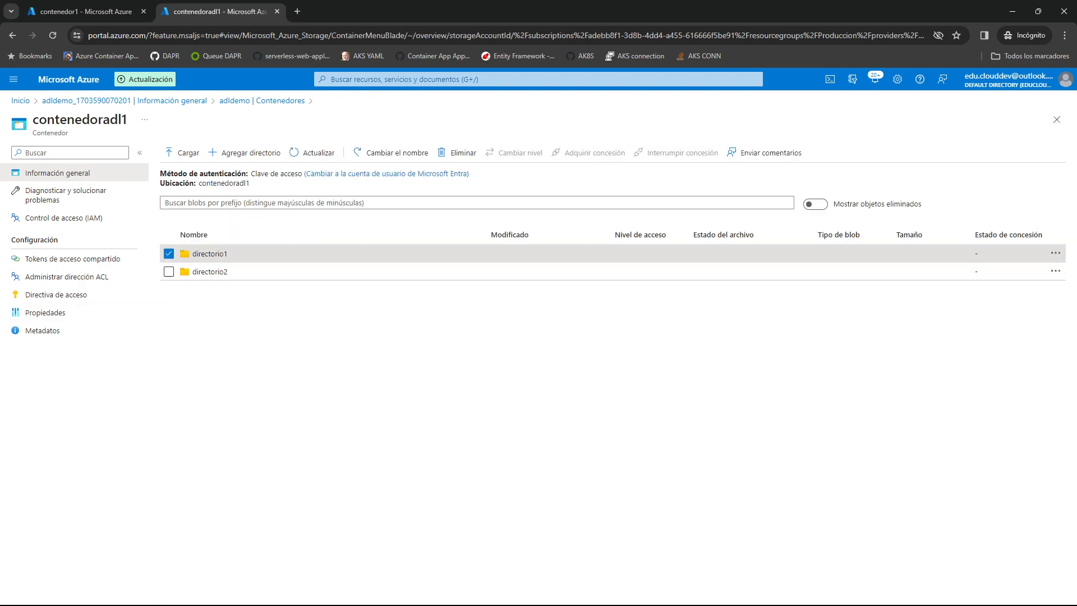
# Review the access and default permissions of directorio1 and the access permissions of its subdirectorio1.
pyautogui.click(1055, 253)
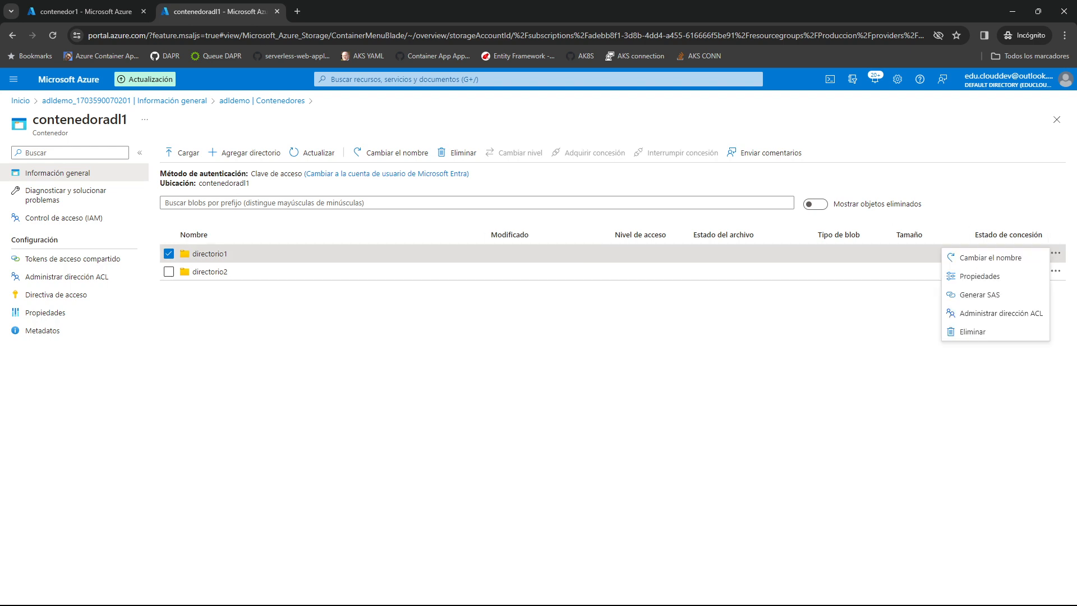
pyautogui.click(1001, 313)
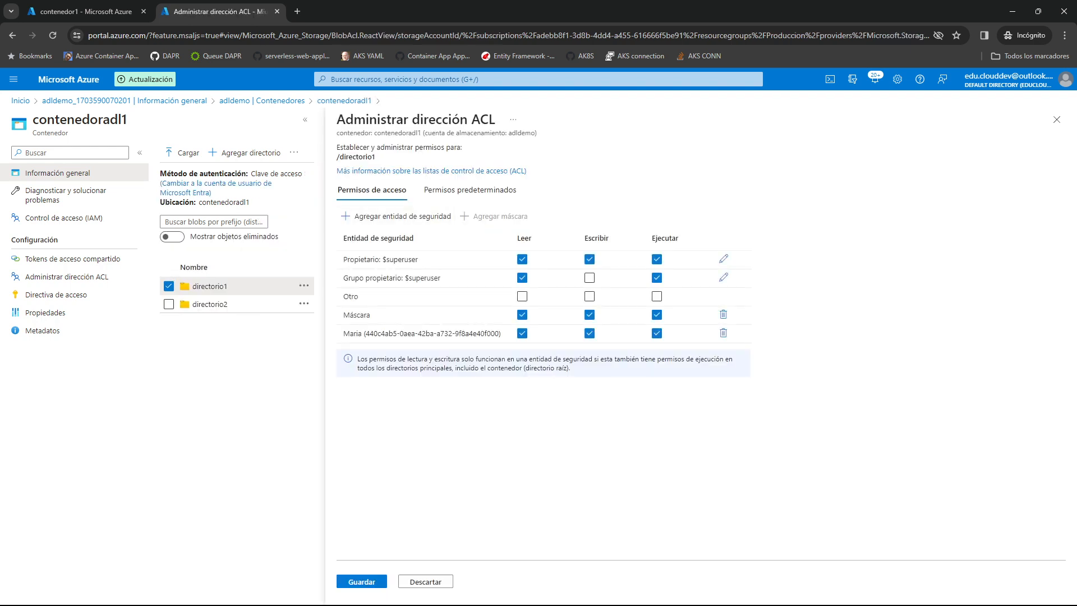
pyautogui.click(470, 191)
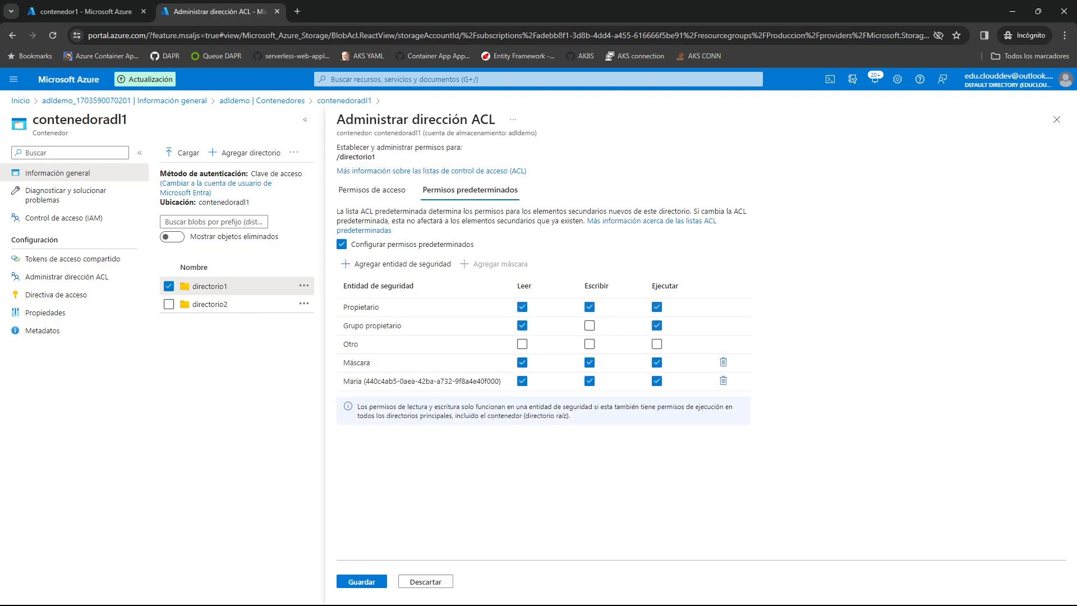
pyautogui.click(1057, 119)
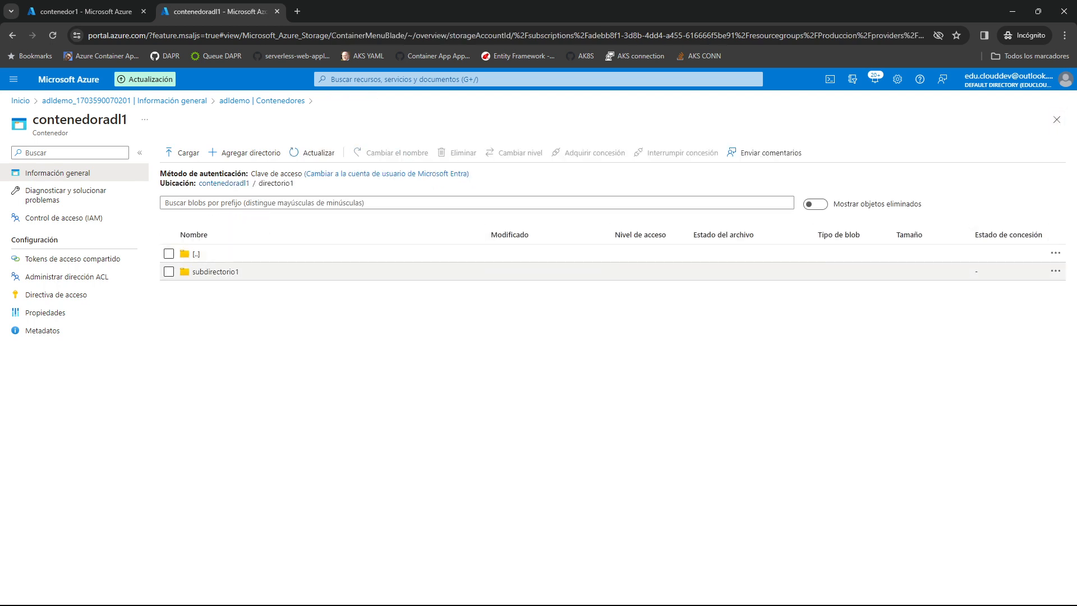
pyautogui.click(1055, 271)
pyautogui.click(987, 331)
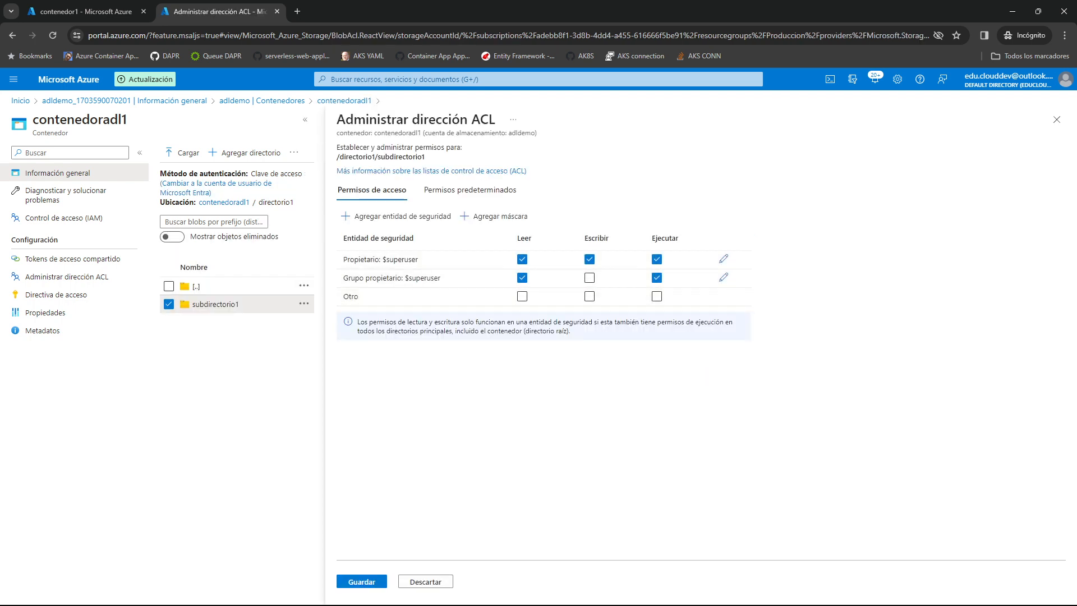
pyautogui.click(1056, 120)
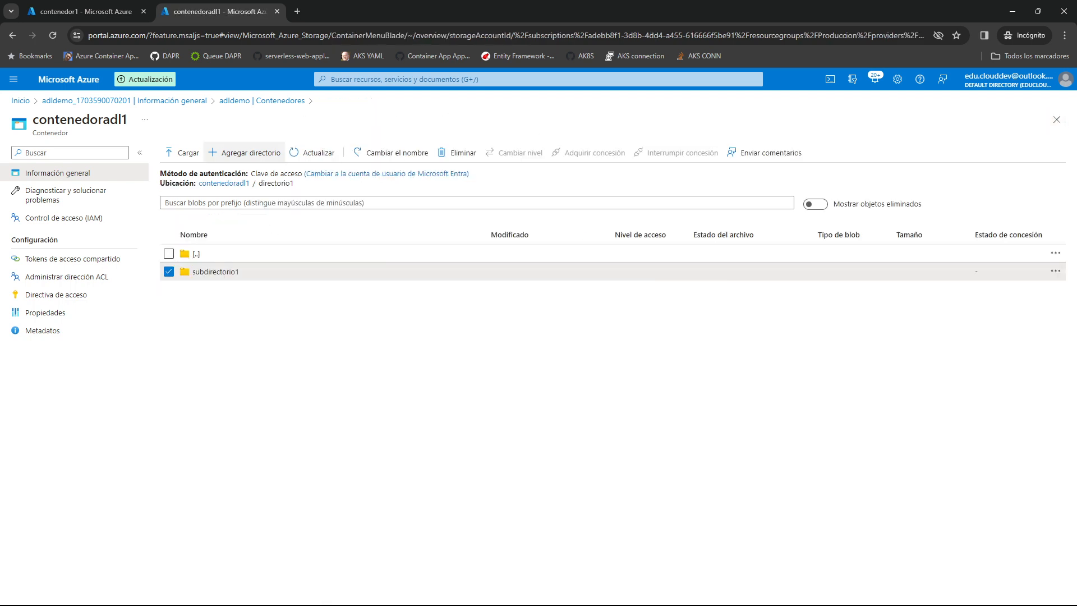
# Upload excel.xlsx and texto.txt from the Archivos Prueba folder into directorio1.
pyautogui.click(244, 153)
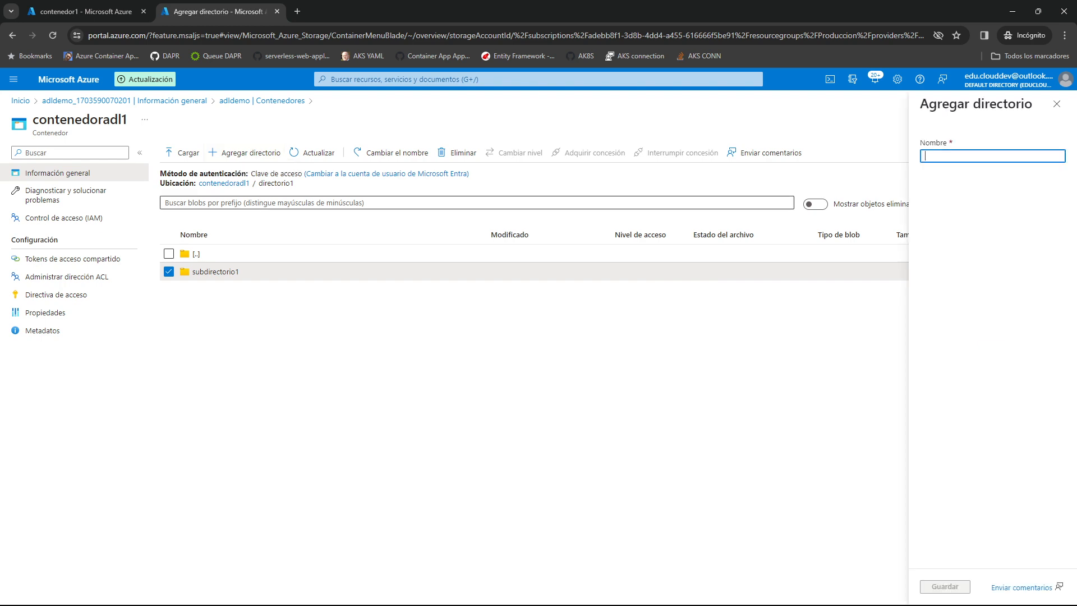
pyautogui.click(1056, 103)
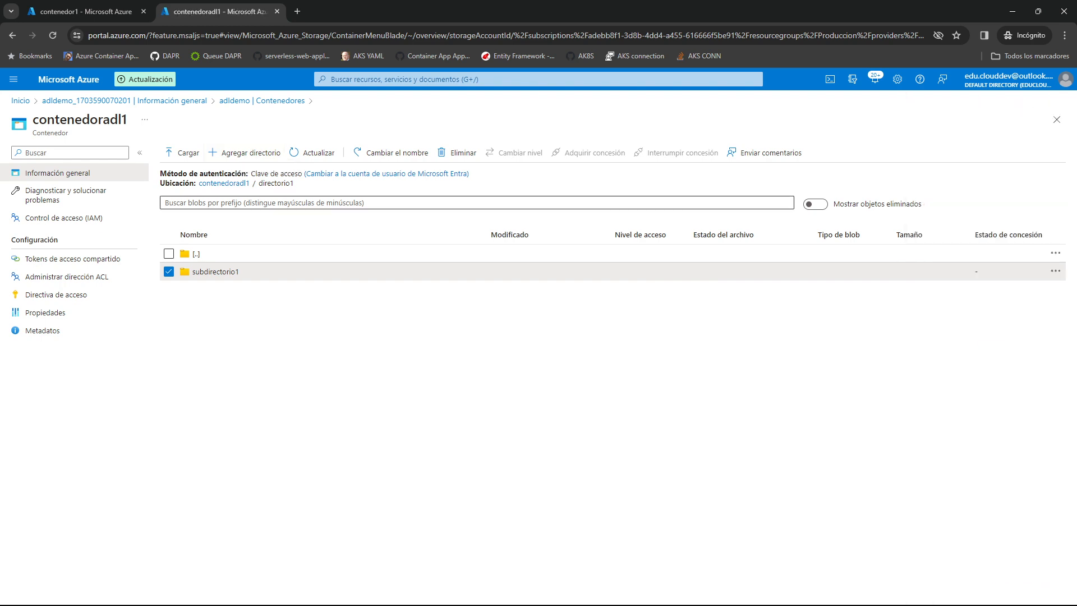
pyautogui.click(183, 153)
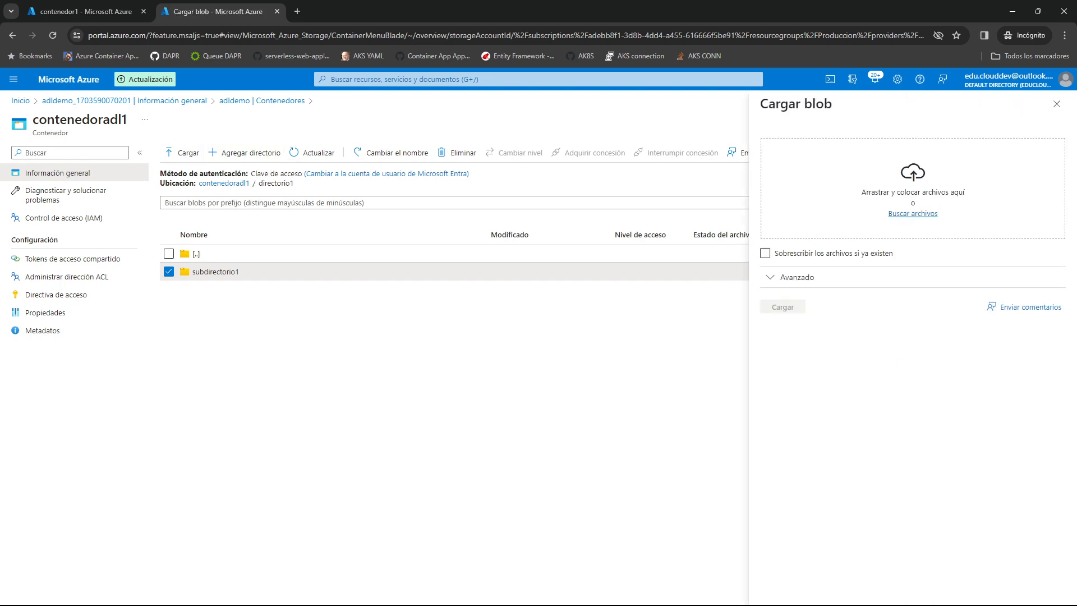
pyautogui.click(913, 214)
pyautogui.moveTo(261, 180); pyautogui.dragTo(218, 80)
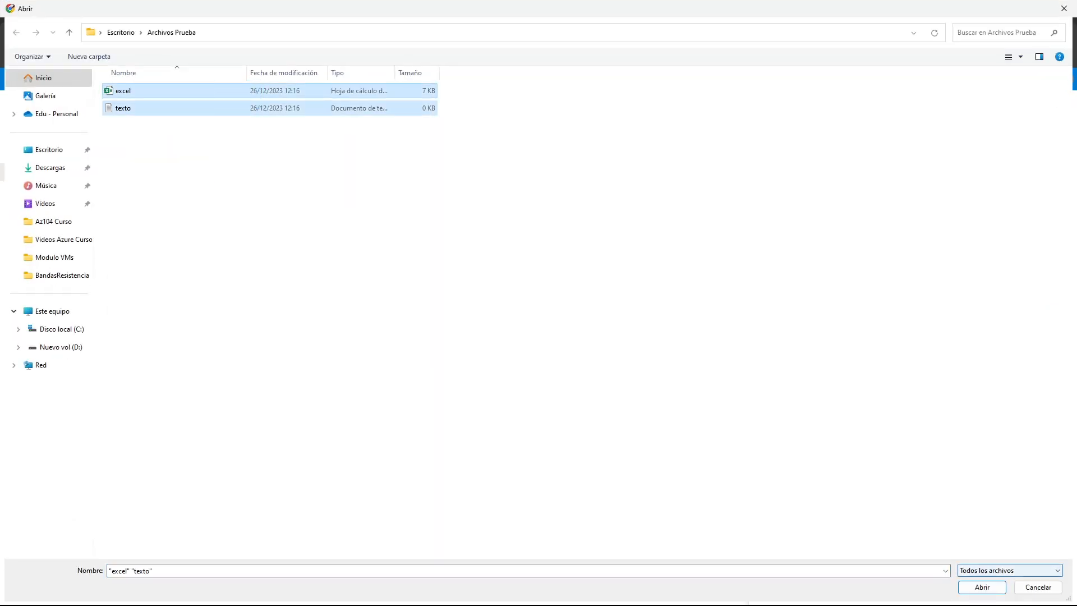
pyautogui.click(982, 587)
pyautogui.click(782, 307)
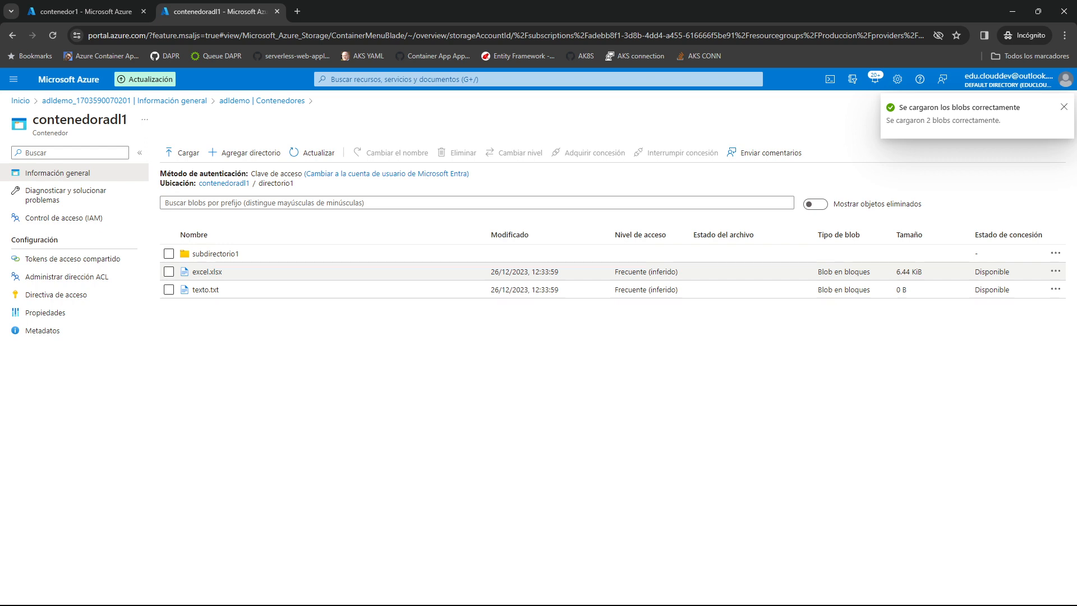
# Review the ACL access permissions of excel.xlsx in directorio1, including the added user's entry, and close the ACL.
pyautogui.click(1055, 271)
pyautogui.click(987, 351)
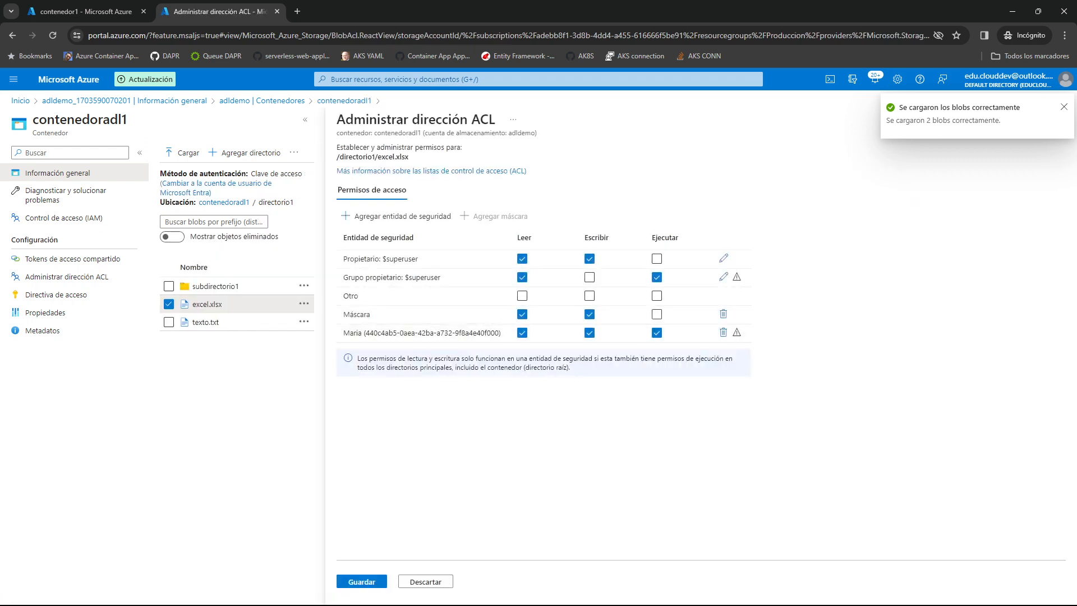
pyautogui.moveTo(333, 334); pyautogui.dragTo(507, 334)
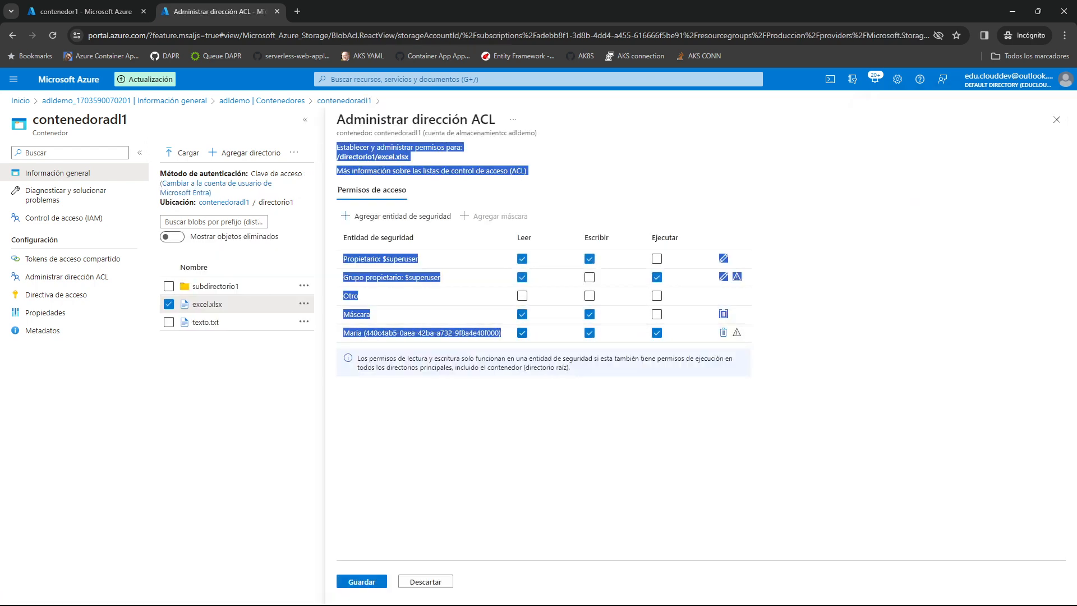
pyautogui.click(502, 334)
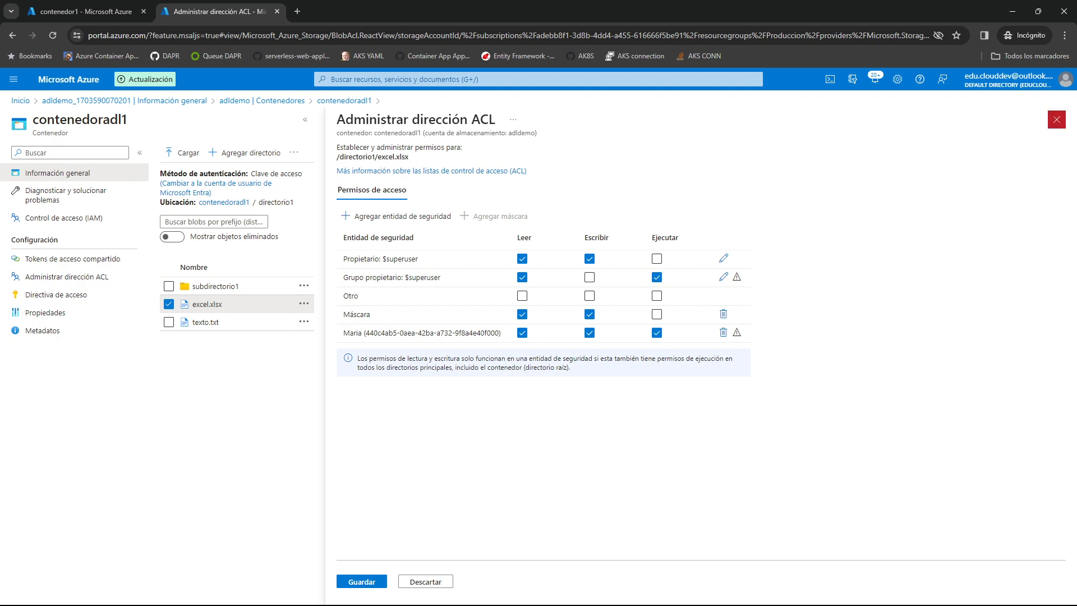
pyautogui.click(1056, 120)
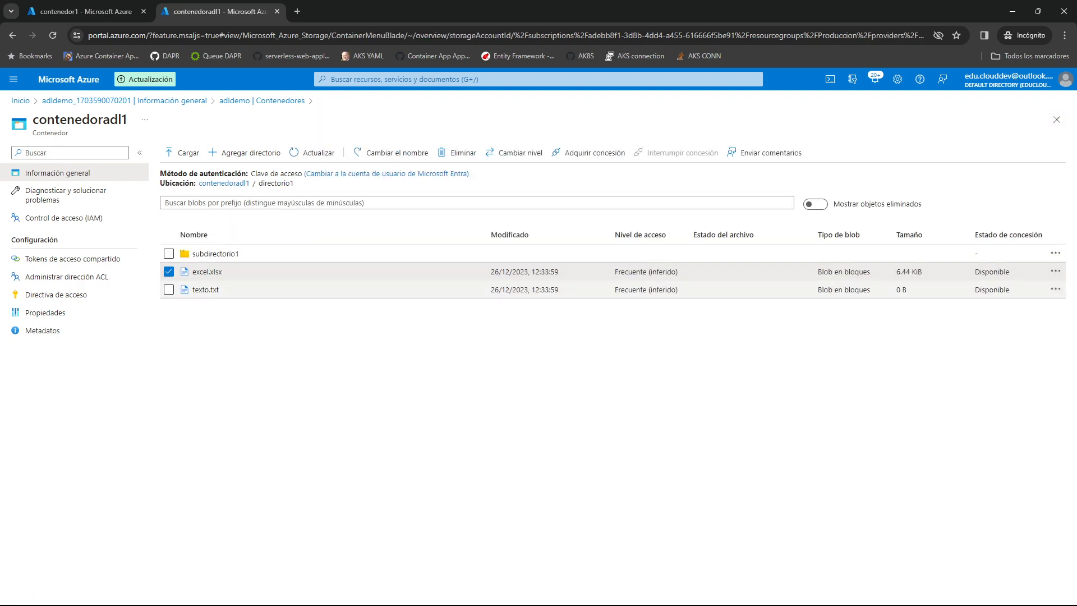
# Review the ACL access permissions of texto.txt in directorio1, including the added user's entry, and close the ACL.
pyautogui.click(1055, 289)
pyautogui.click(979, 386)
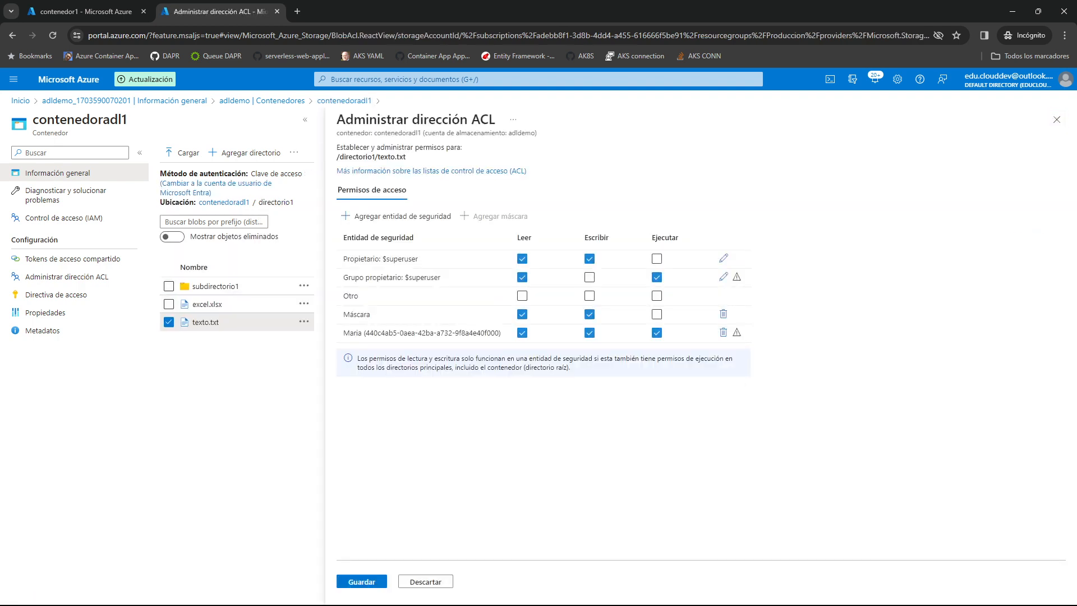
pyautogui.moveTo(343, 333); pyautogui.dragTo(500, 332)
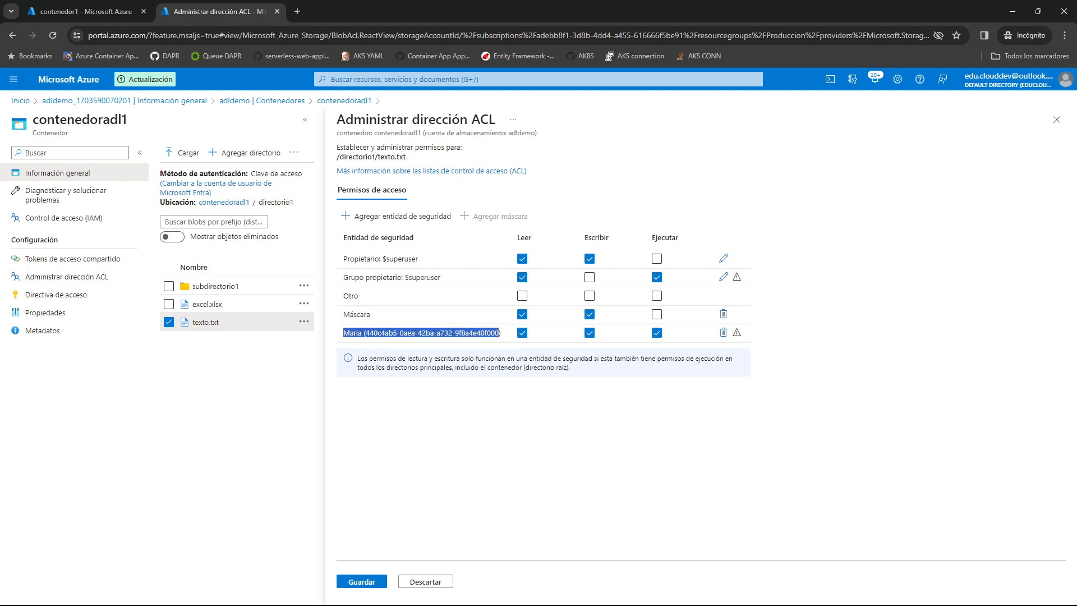
pyautogui.click(247, 358)
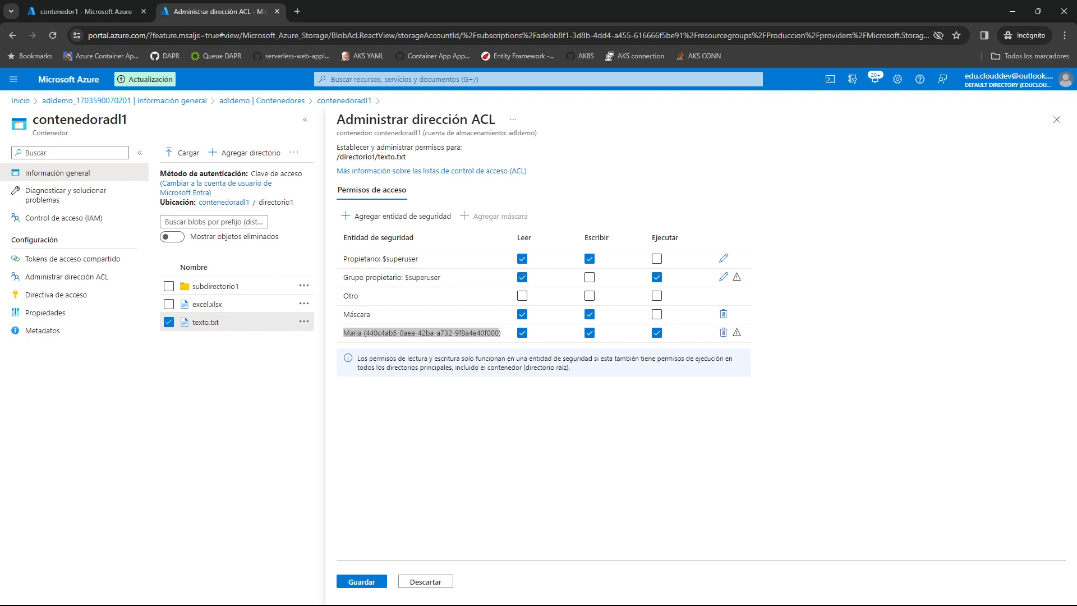
pyautogui.click(1056, 120)
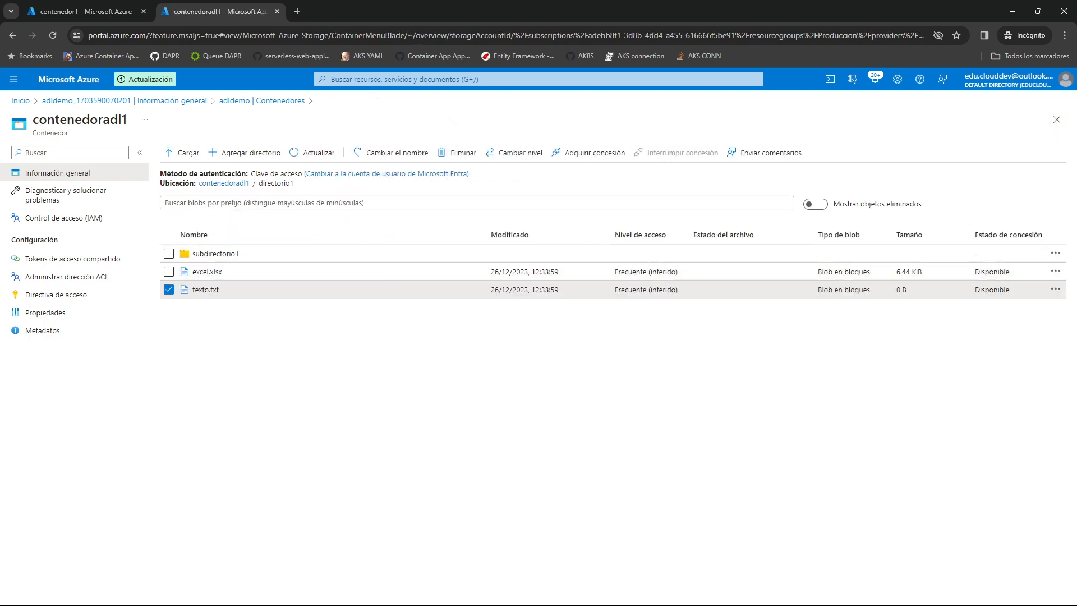
# Return to the root of contenedoradl1 and review the access and default permissions in the ACL of directorio1.
pyautogui.click(224, 182)
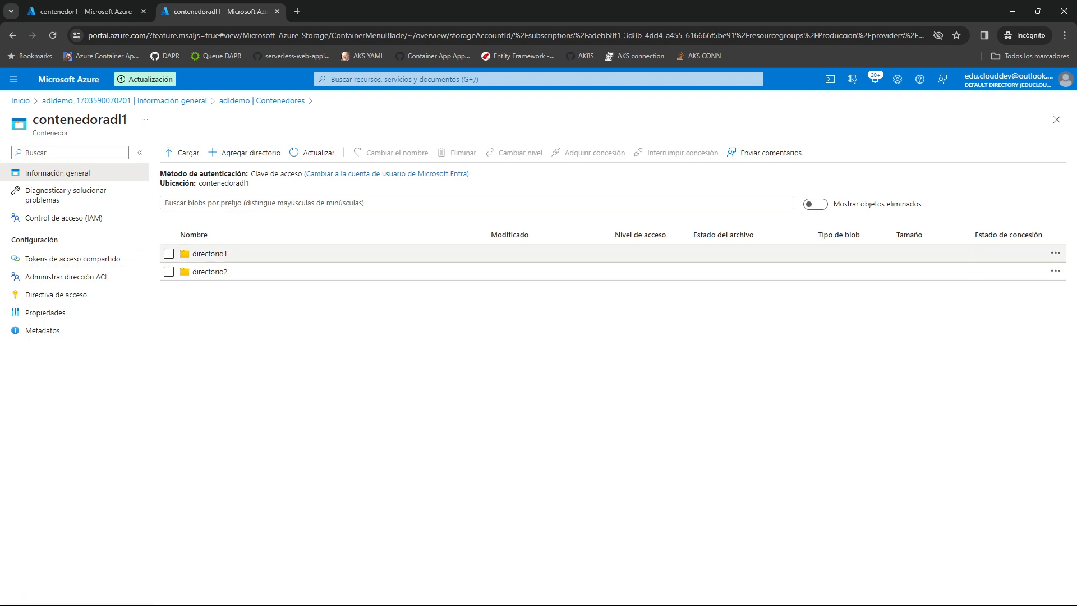
pyautogui.click(1055, 253)
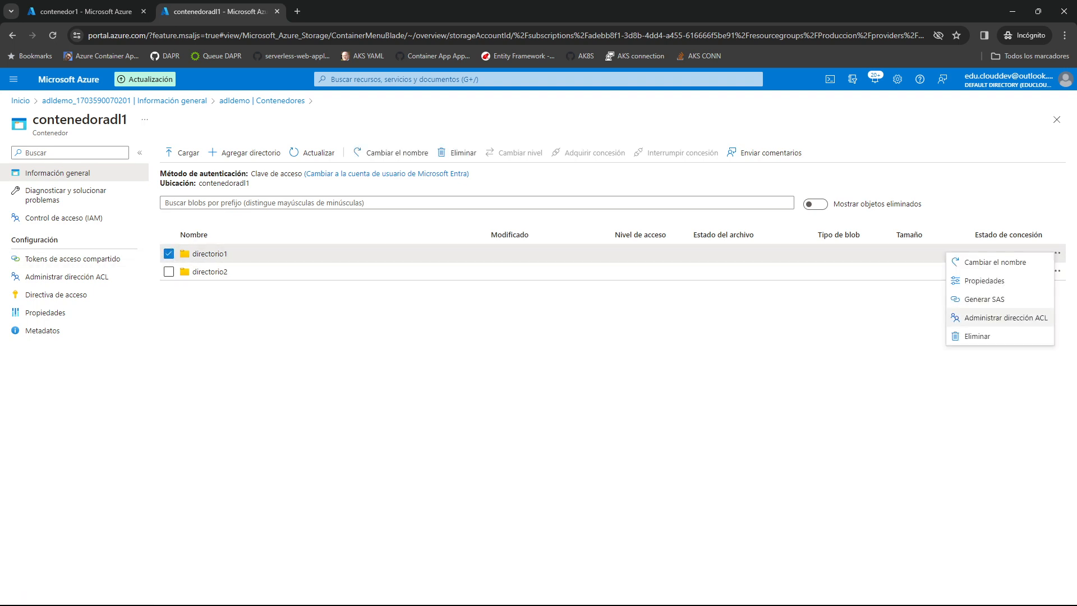
pyautogui.click(1006, 318)
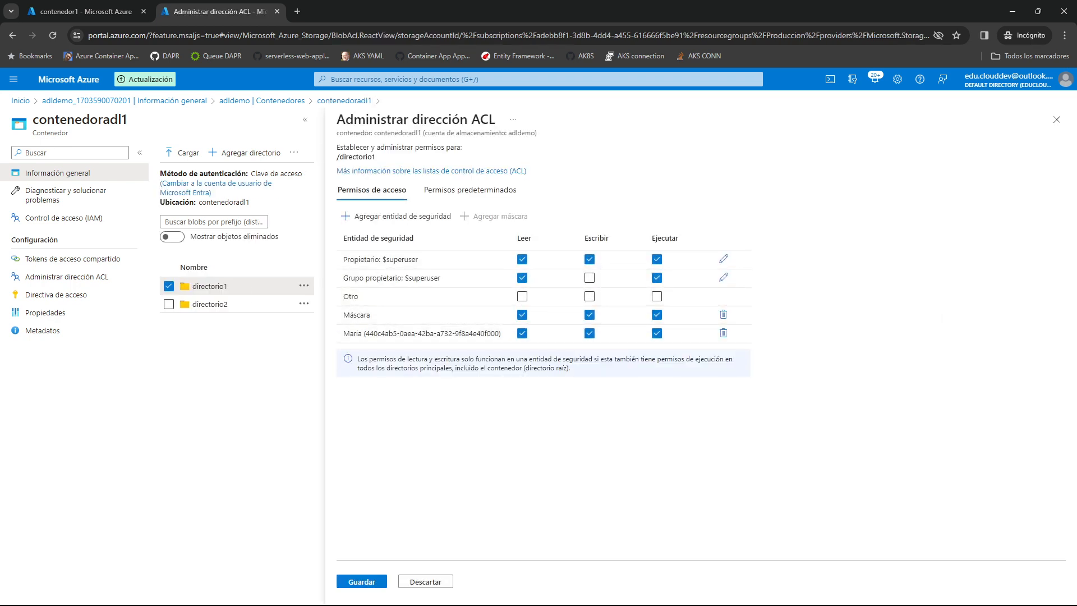
pyautogui.click(470, 190)
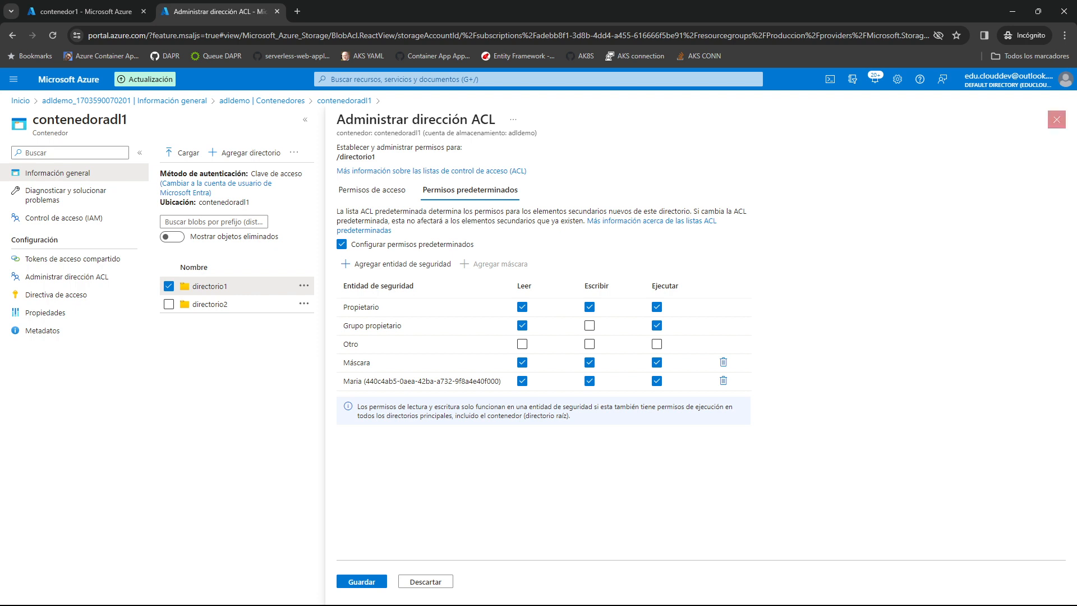
pyautogui.click(1056, 120)
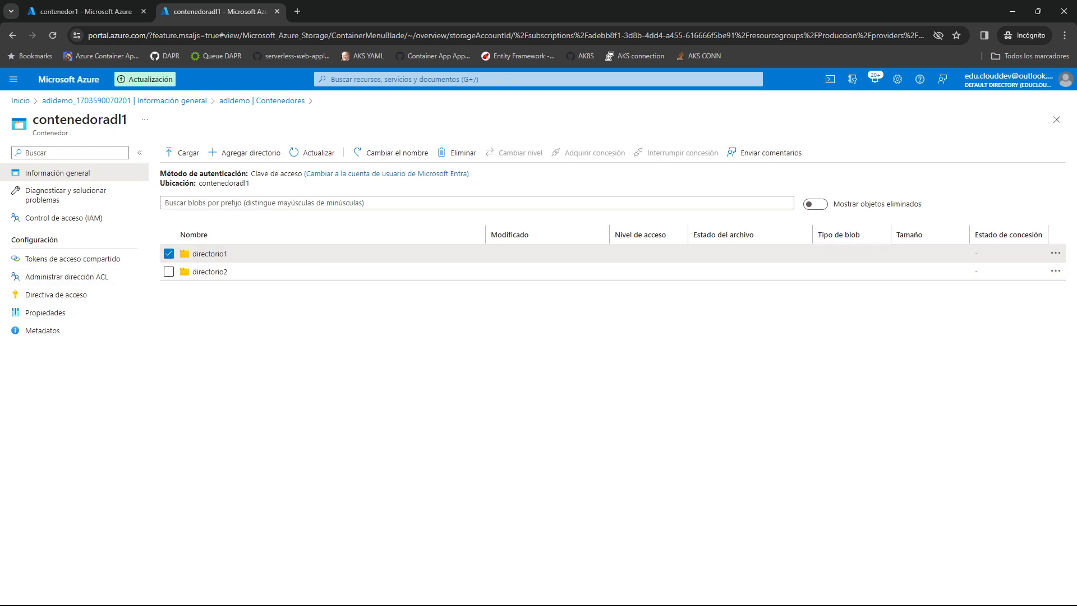
pyautogui.click(1055, 253)
pyautogui.click(975, 312)
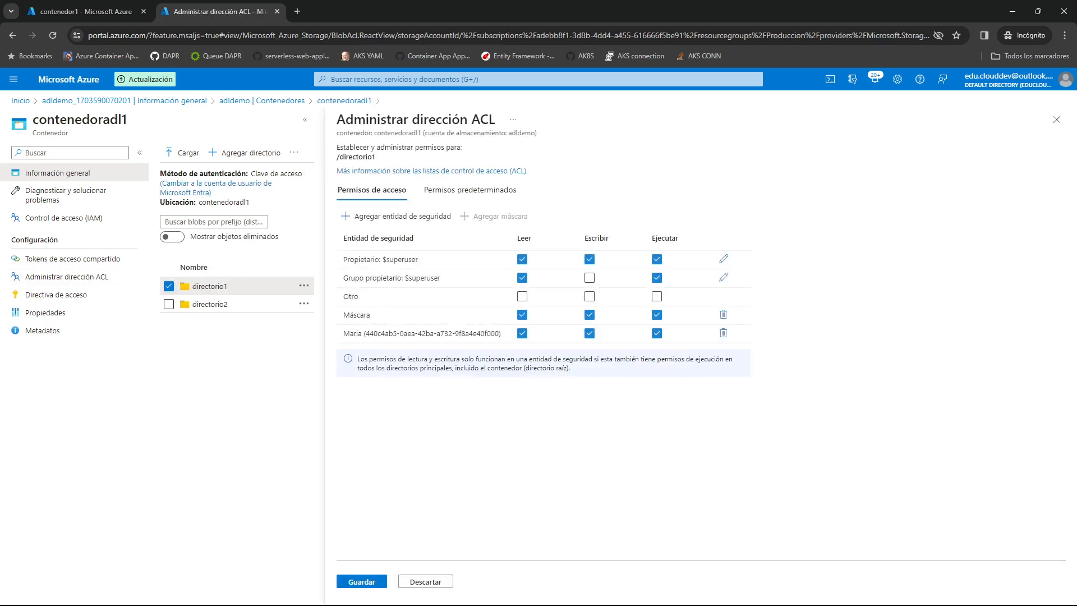
pyautogui.click(470, 189)
pyautogui.click(1056, 119)
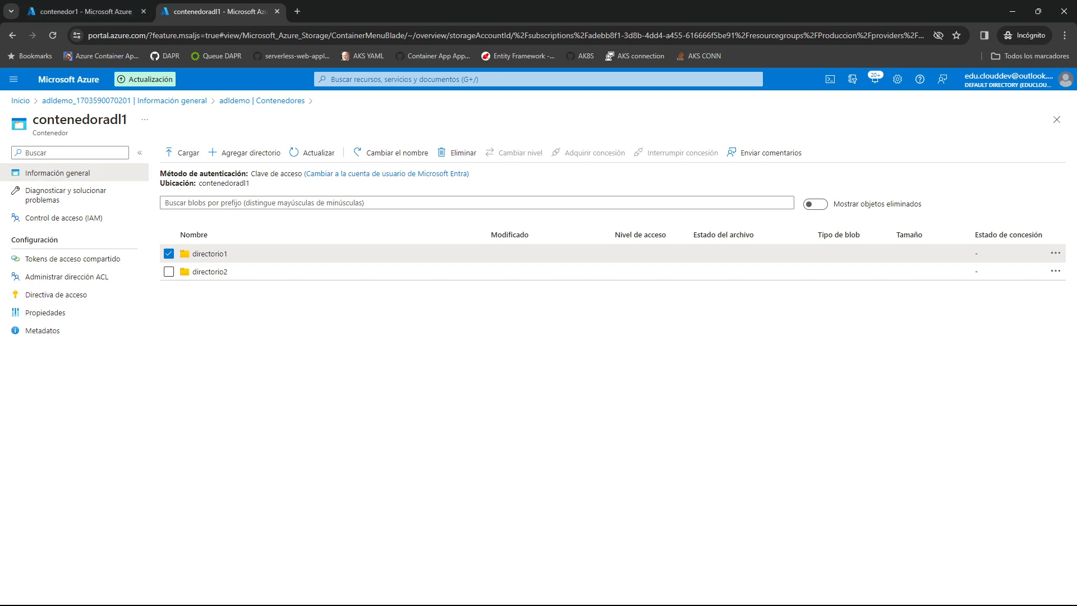
# Go back to the adldemo storage account, open its container list and examine the role assignments under access control of contenedoradl1.
pyautogui.click(124, 100)
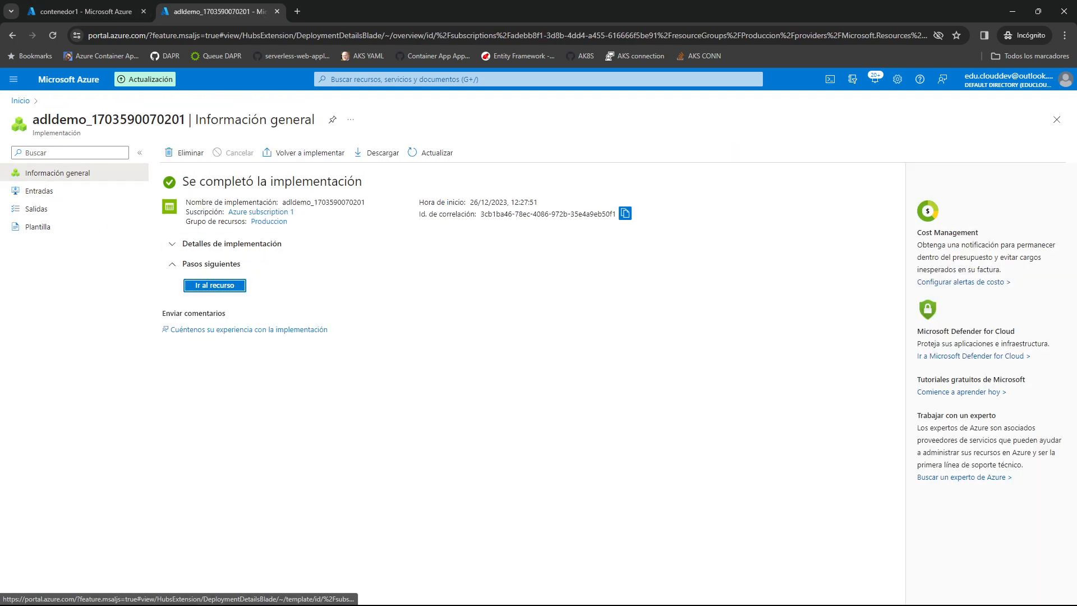
pyautogui.click(215, 285)
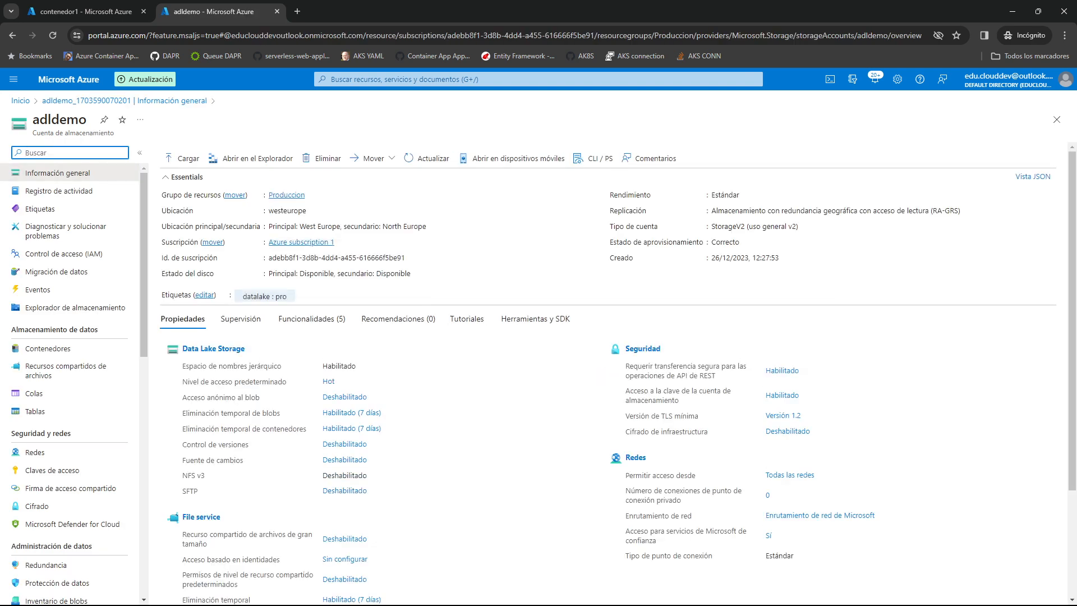
pyautogui.click(48, 348)
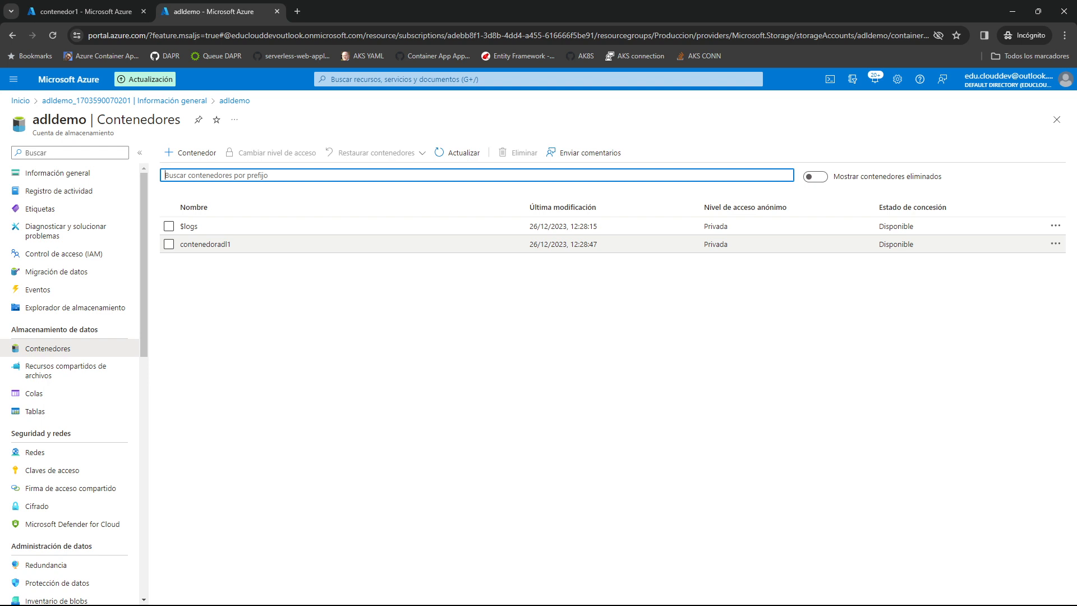
pyautogui.click(1056, 244)
pyautogui.click(875, 315)
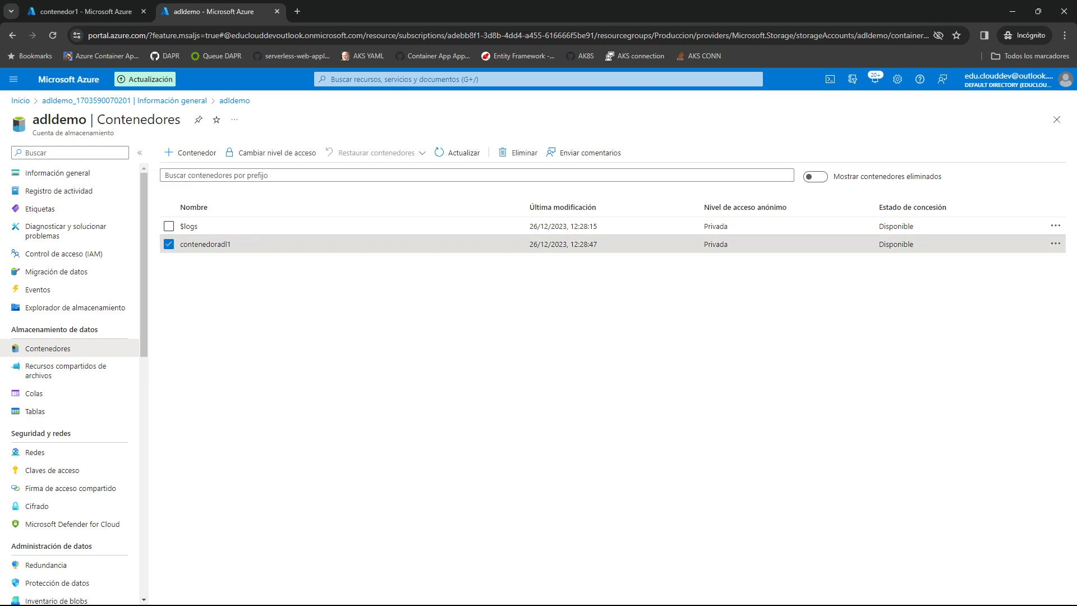
pyautogui.click(206, 244)
pyautogui.click(63, 217)
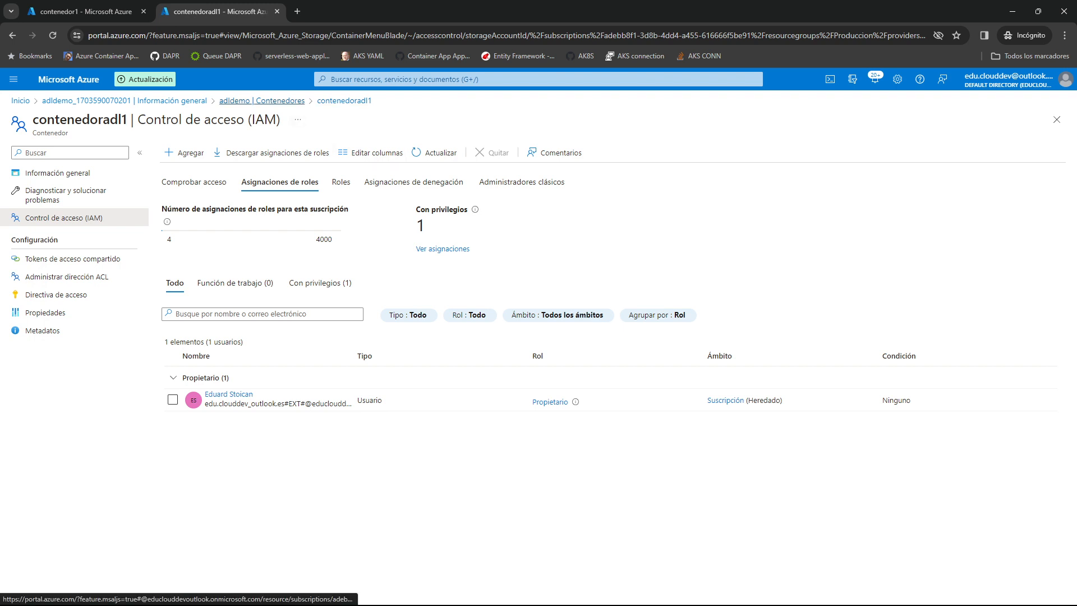
# Reopen contenedoradl1 from the container list, check its access control page again and return to the container's contents.
pyautogui.click(262, 101)
pyautogui.click(206, 244)
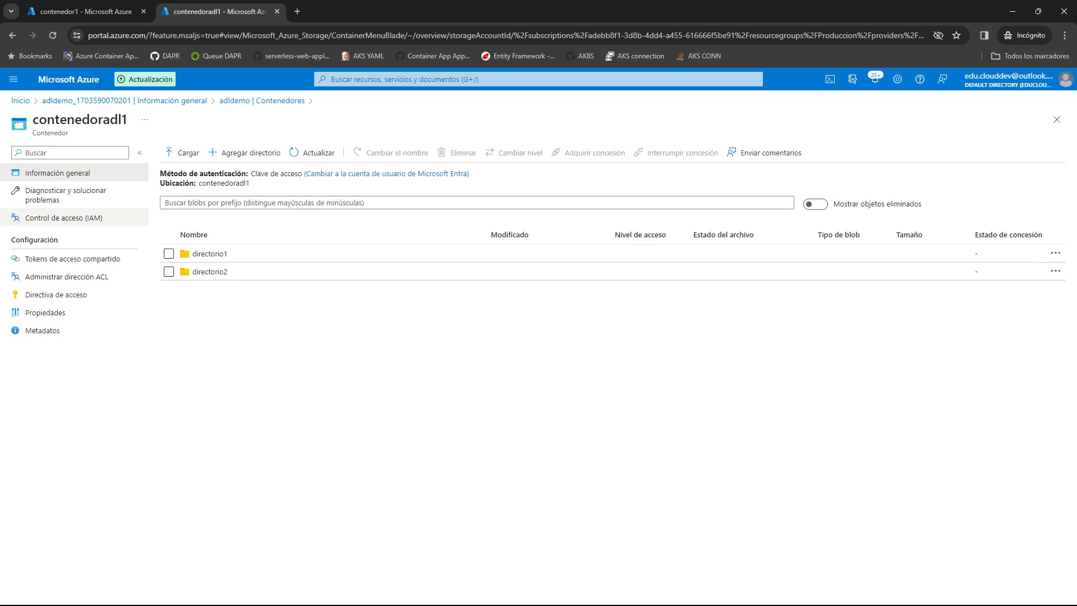
pyautogui.click(63, 218)
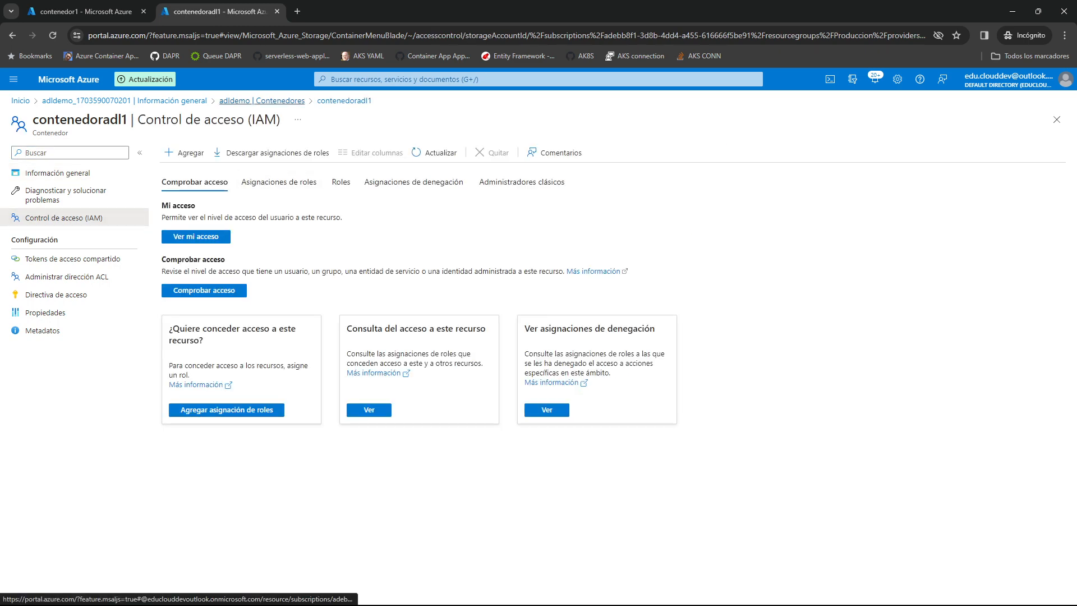
pyautogui.click(262, 101)
pyautogui.click(205, 244)
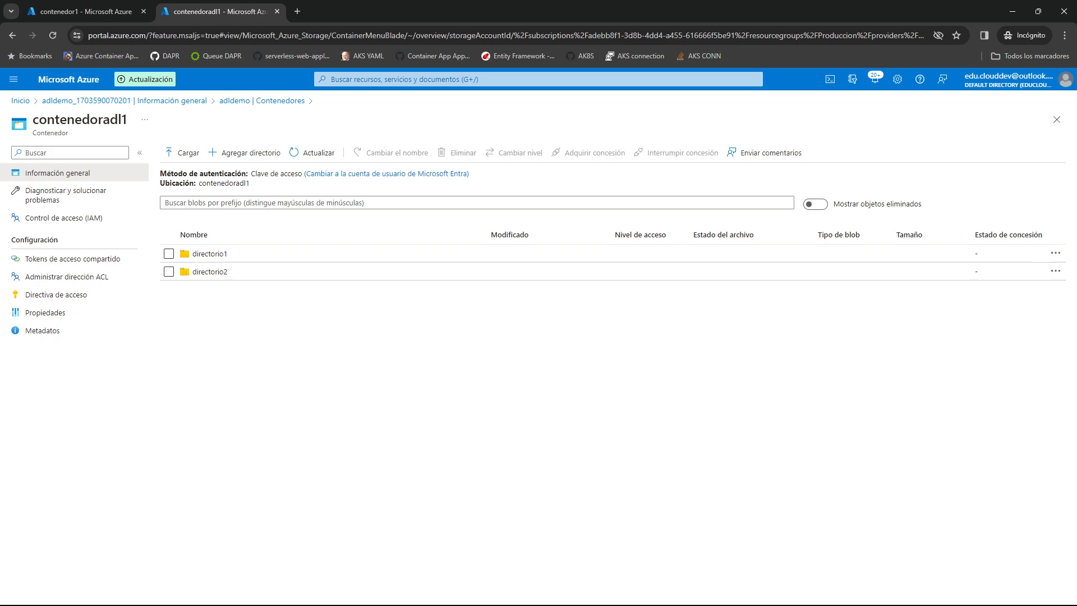
# Return to the portal home, view the adldemo overview from the recent resources and reopen the account from the storage accounts list.
pyautogui.click(87, 100)
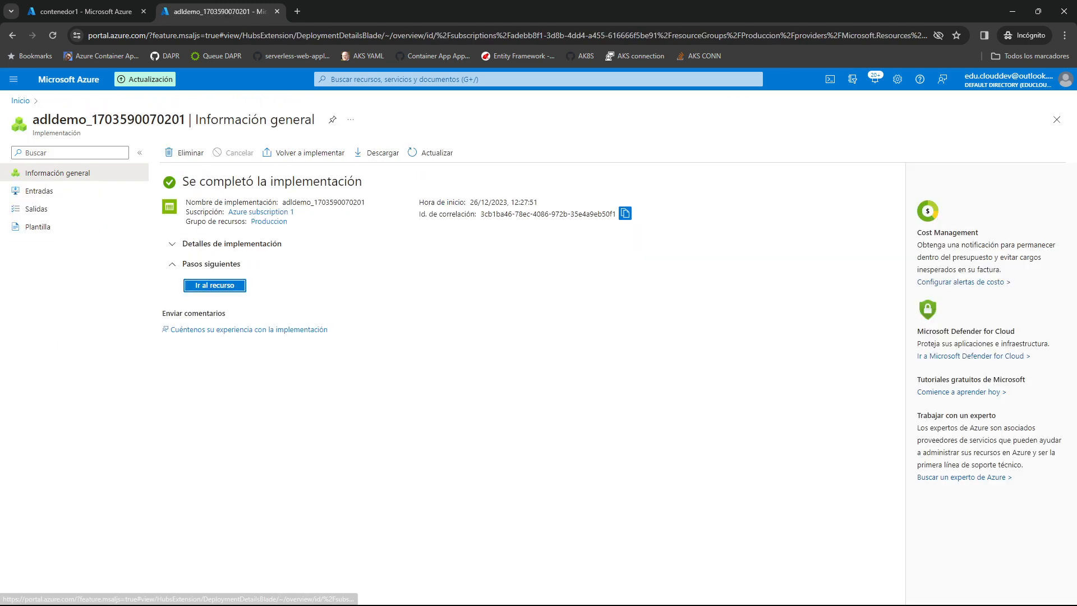
pyautogui.click(69, 79)
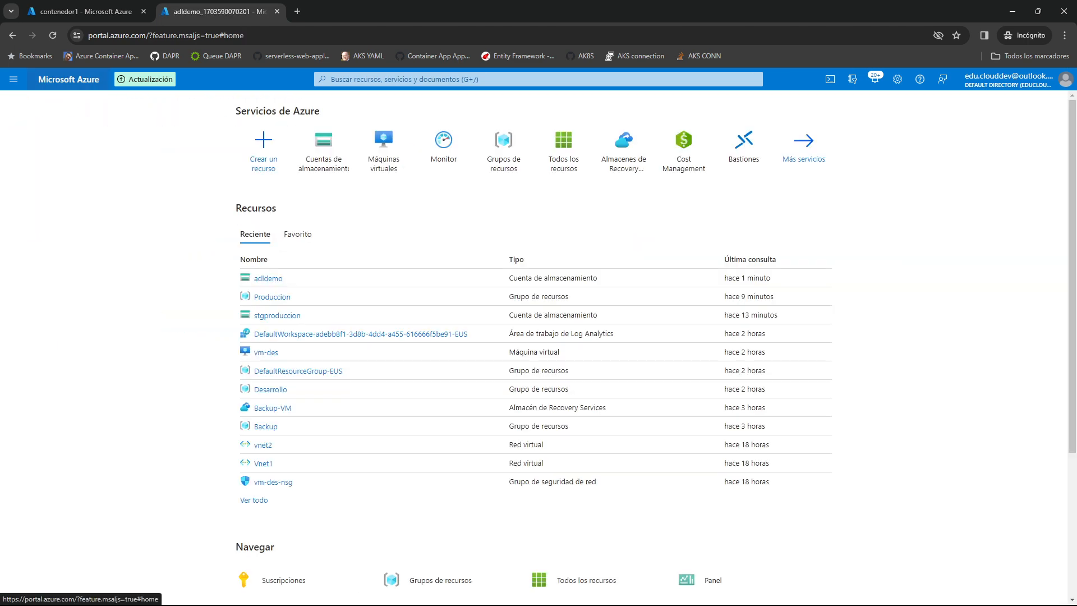
pyautogui.click(268, 278)
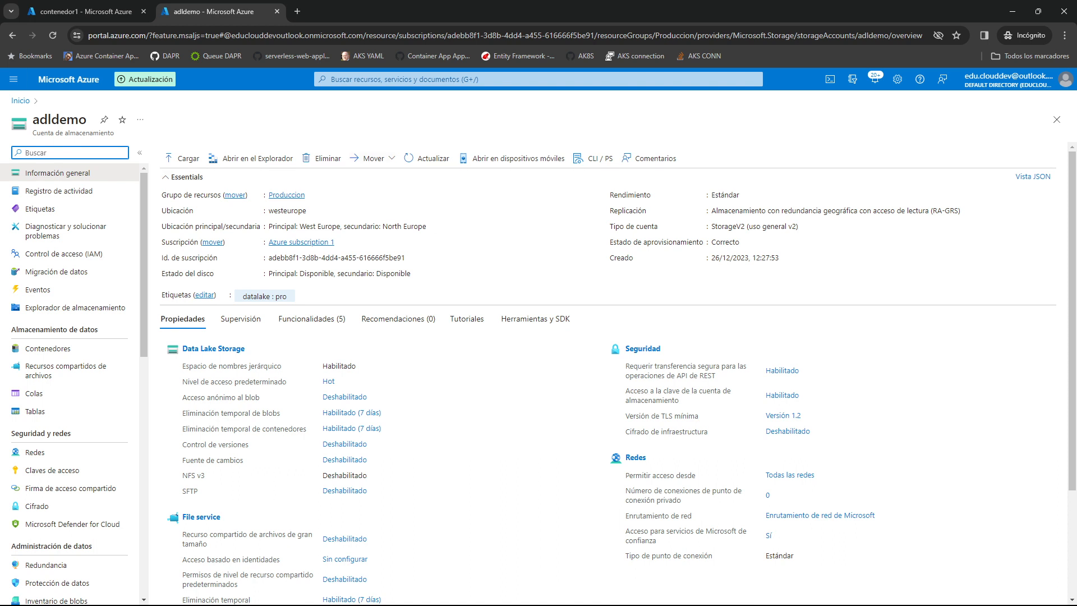
pyautogui.click(20, 101)
pyautogui.click(324, 137)
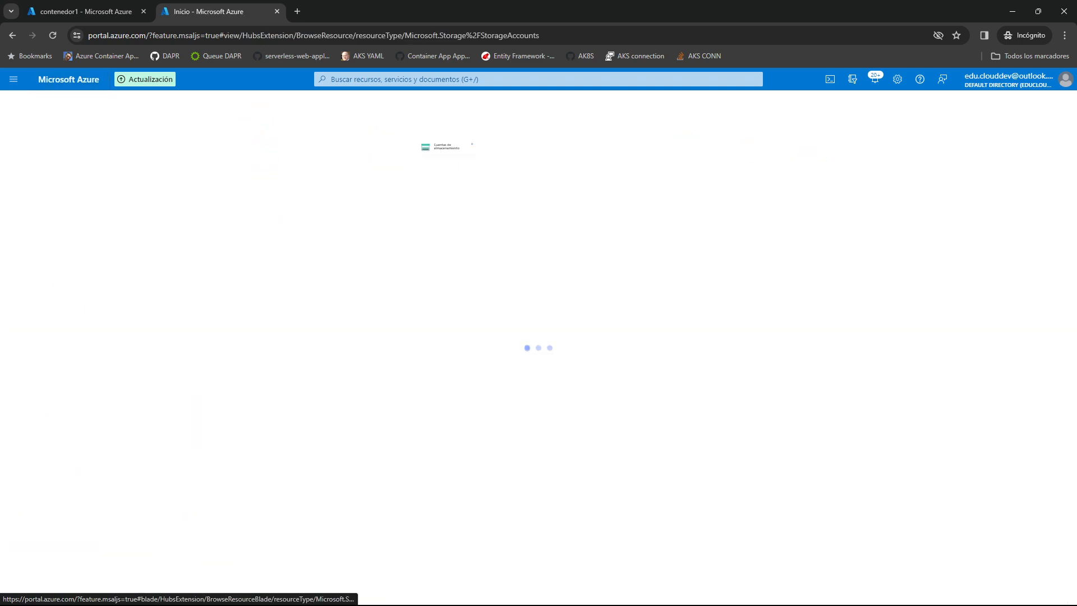
pyautogui.click(61, 243)
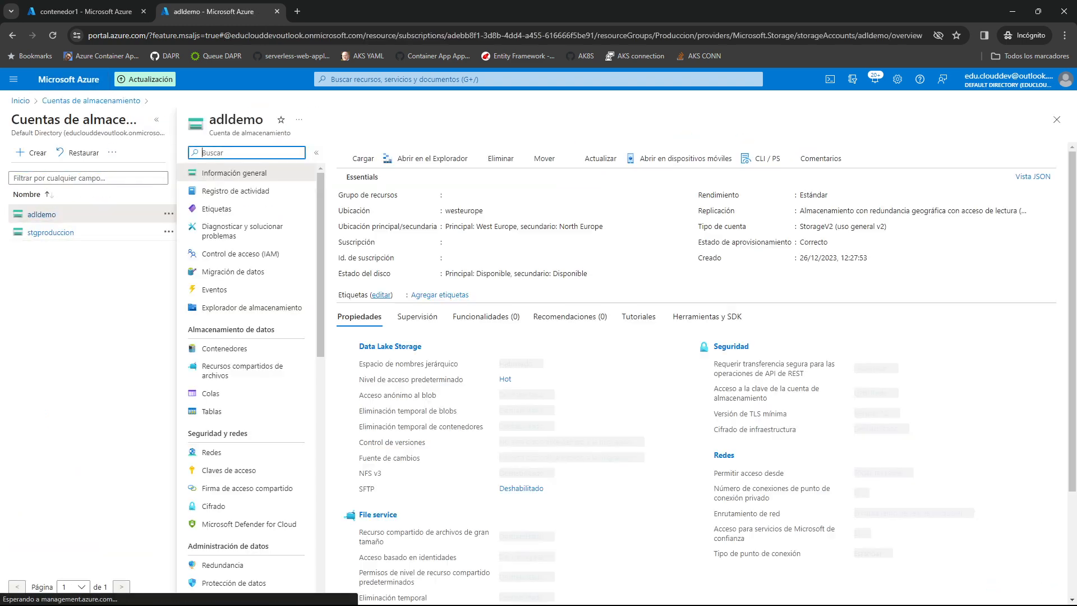